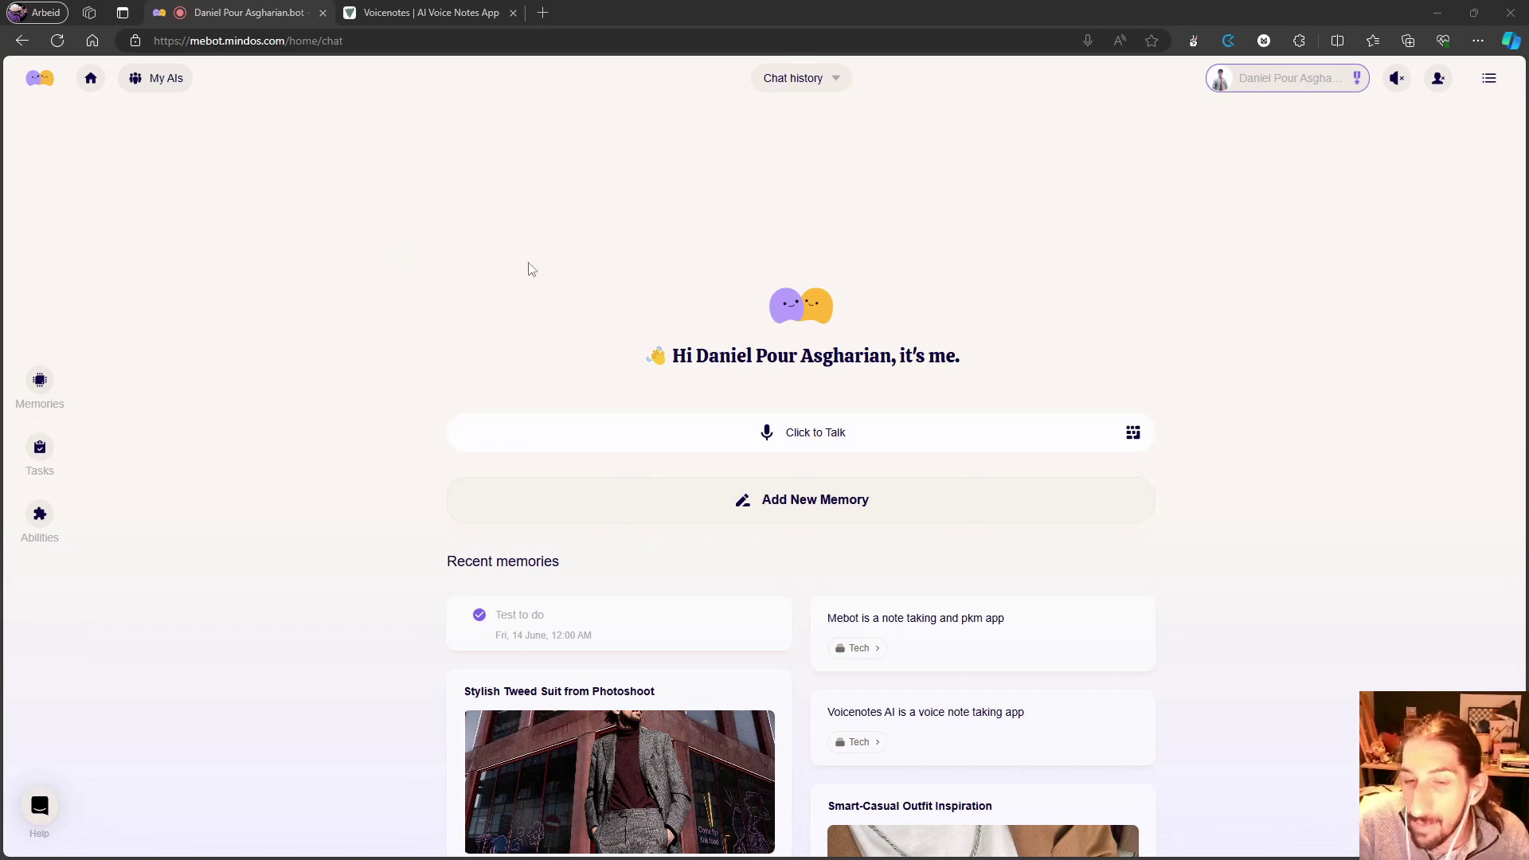
Step: Glance at the Voicenotes notes, return to Mebot, and review the home page's recent memories and the options for adding a new memory
left_click(400, 11)
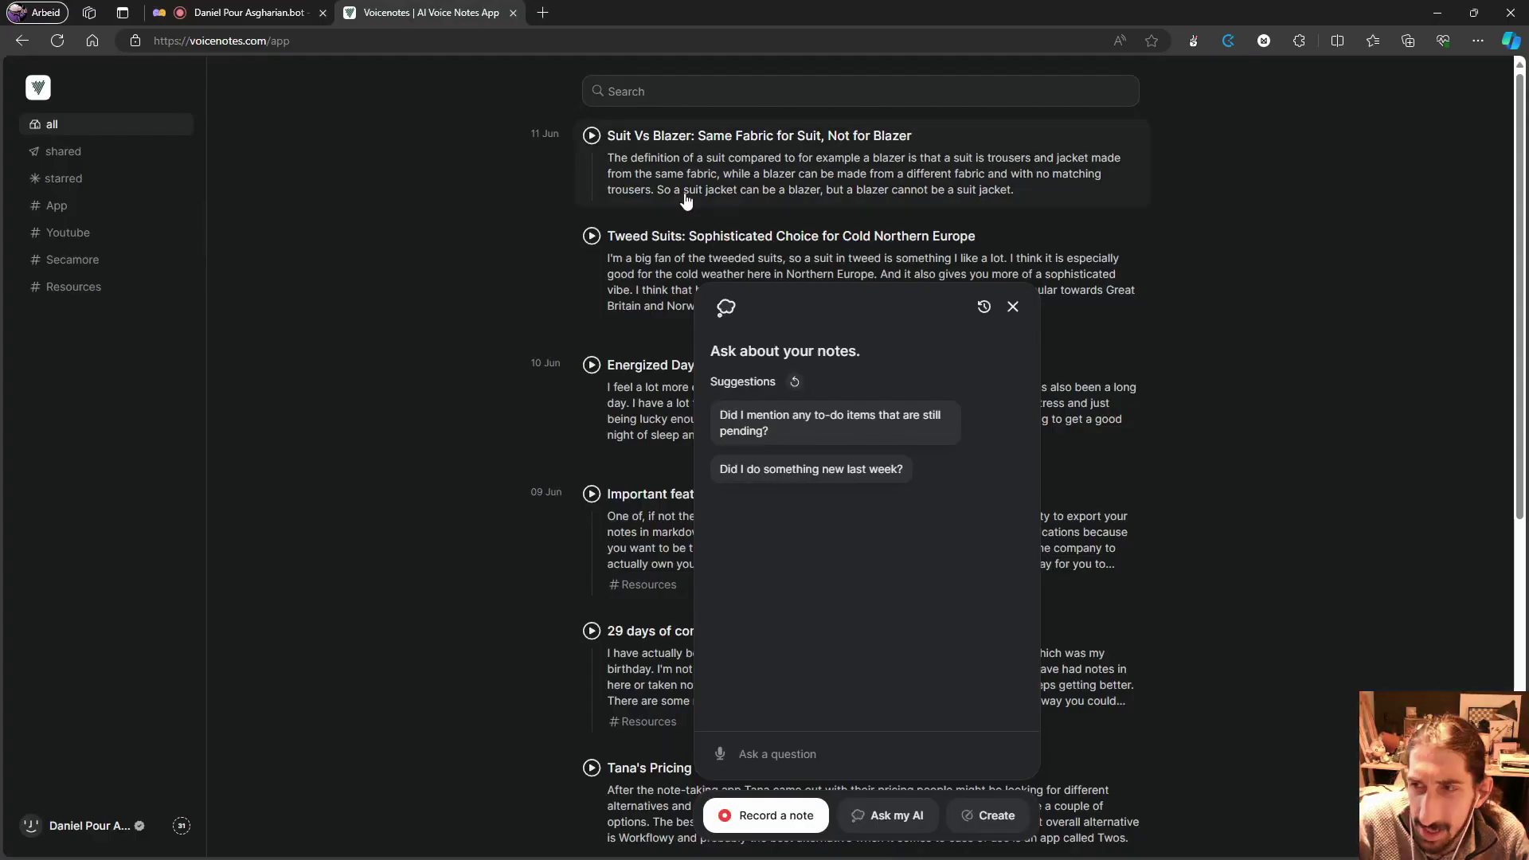
left_click(249, 11)
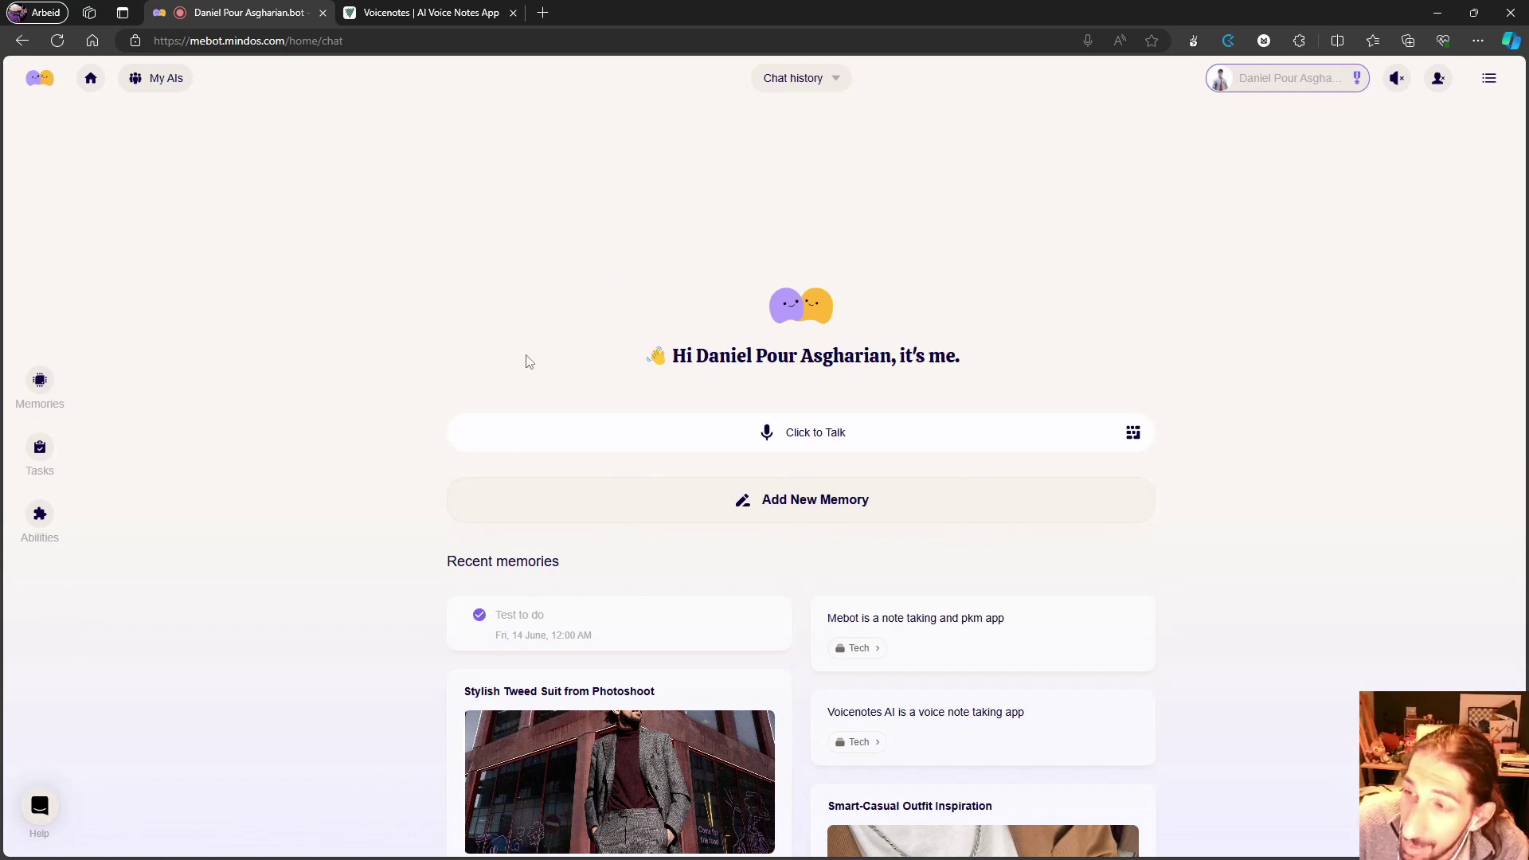
scroll(580, 366, "down", 2)
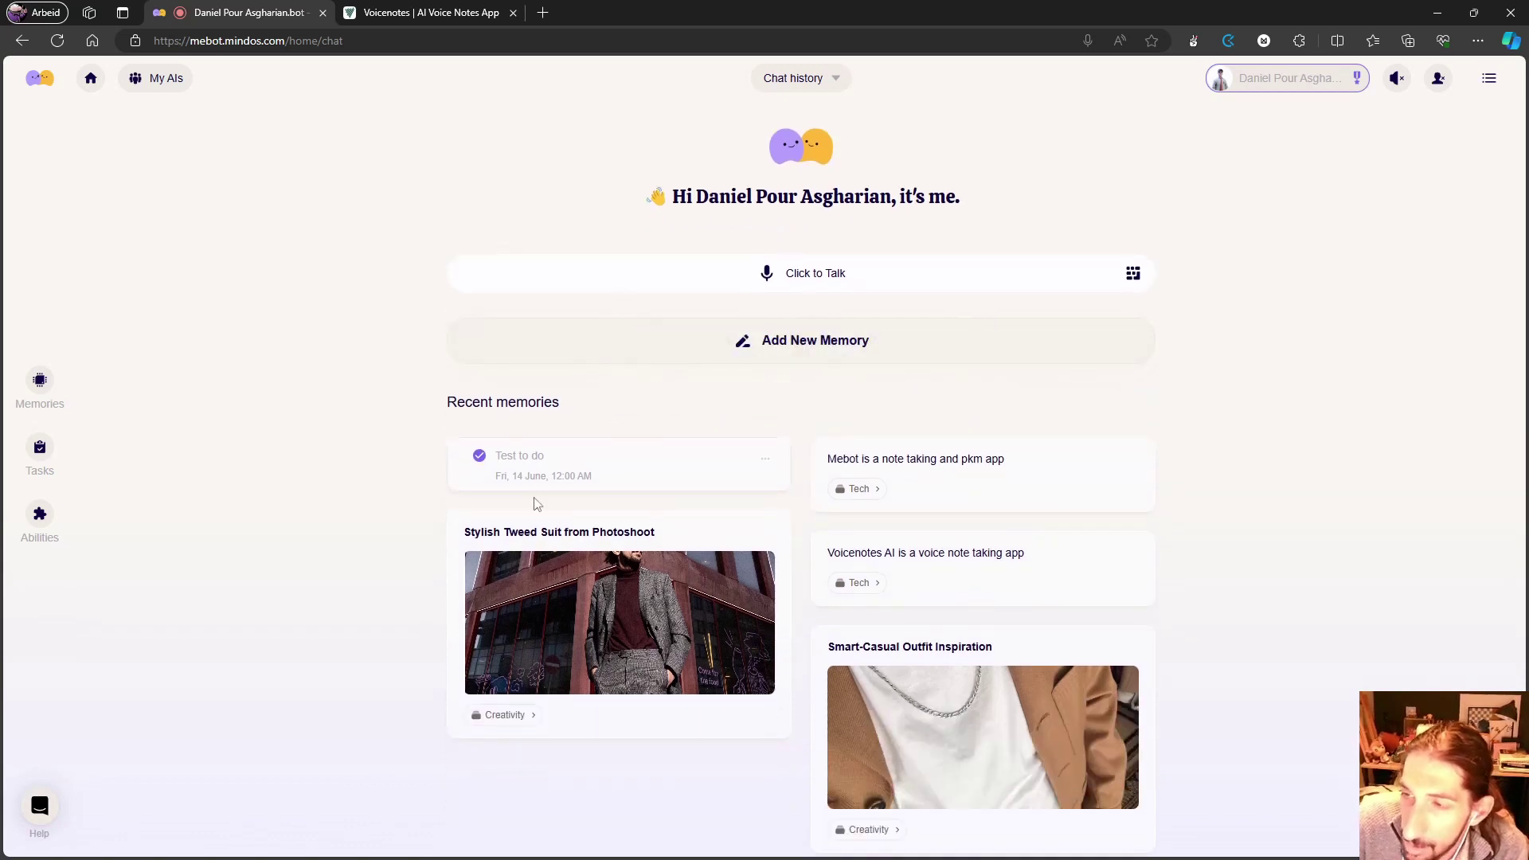
scroll(573, 478, "up", 2)
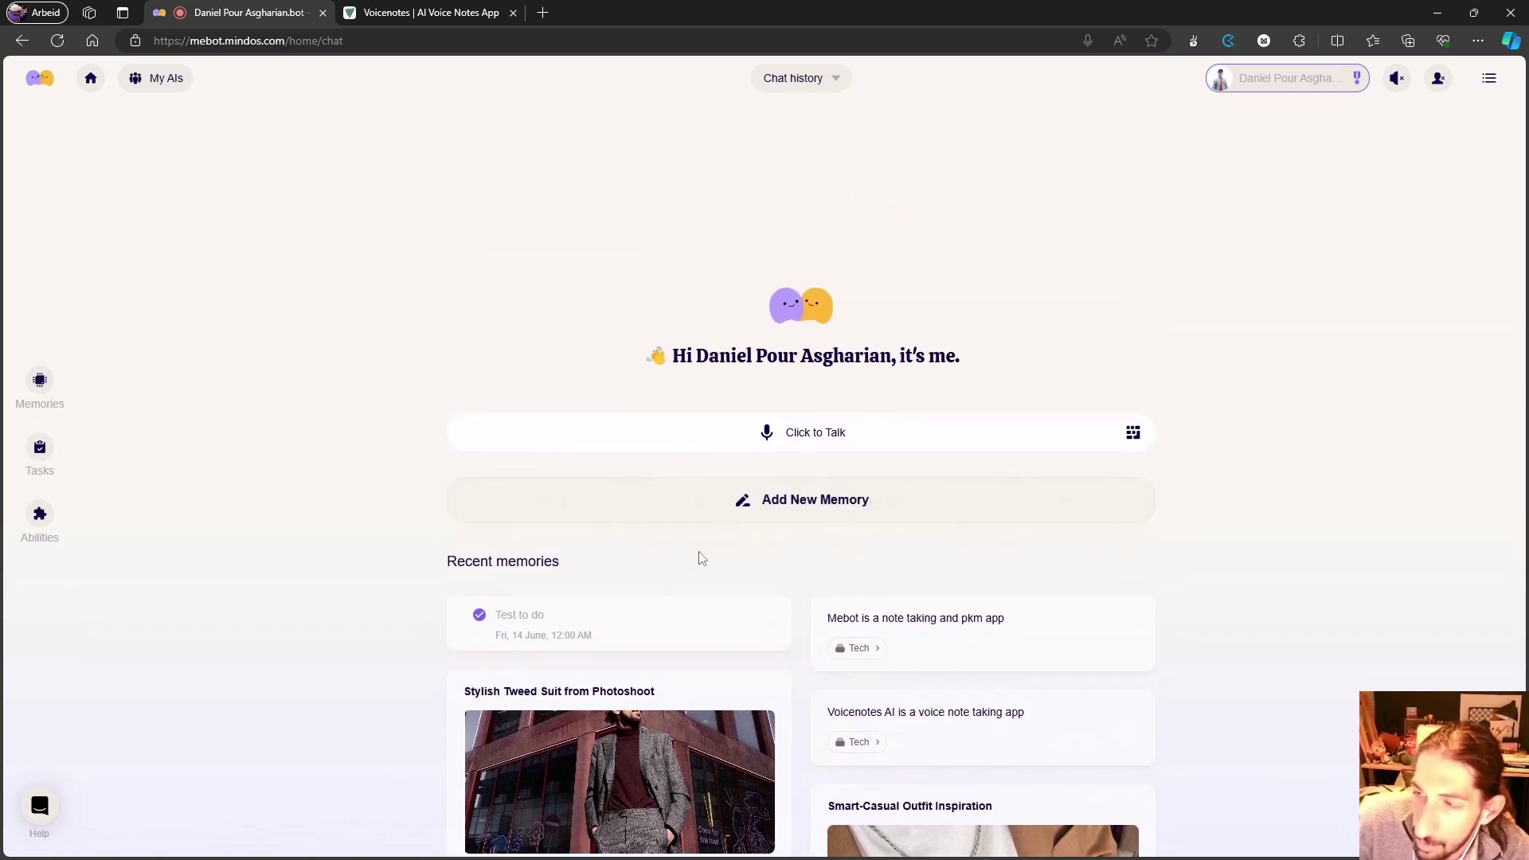
mouse_move(724, 514)
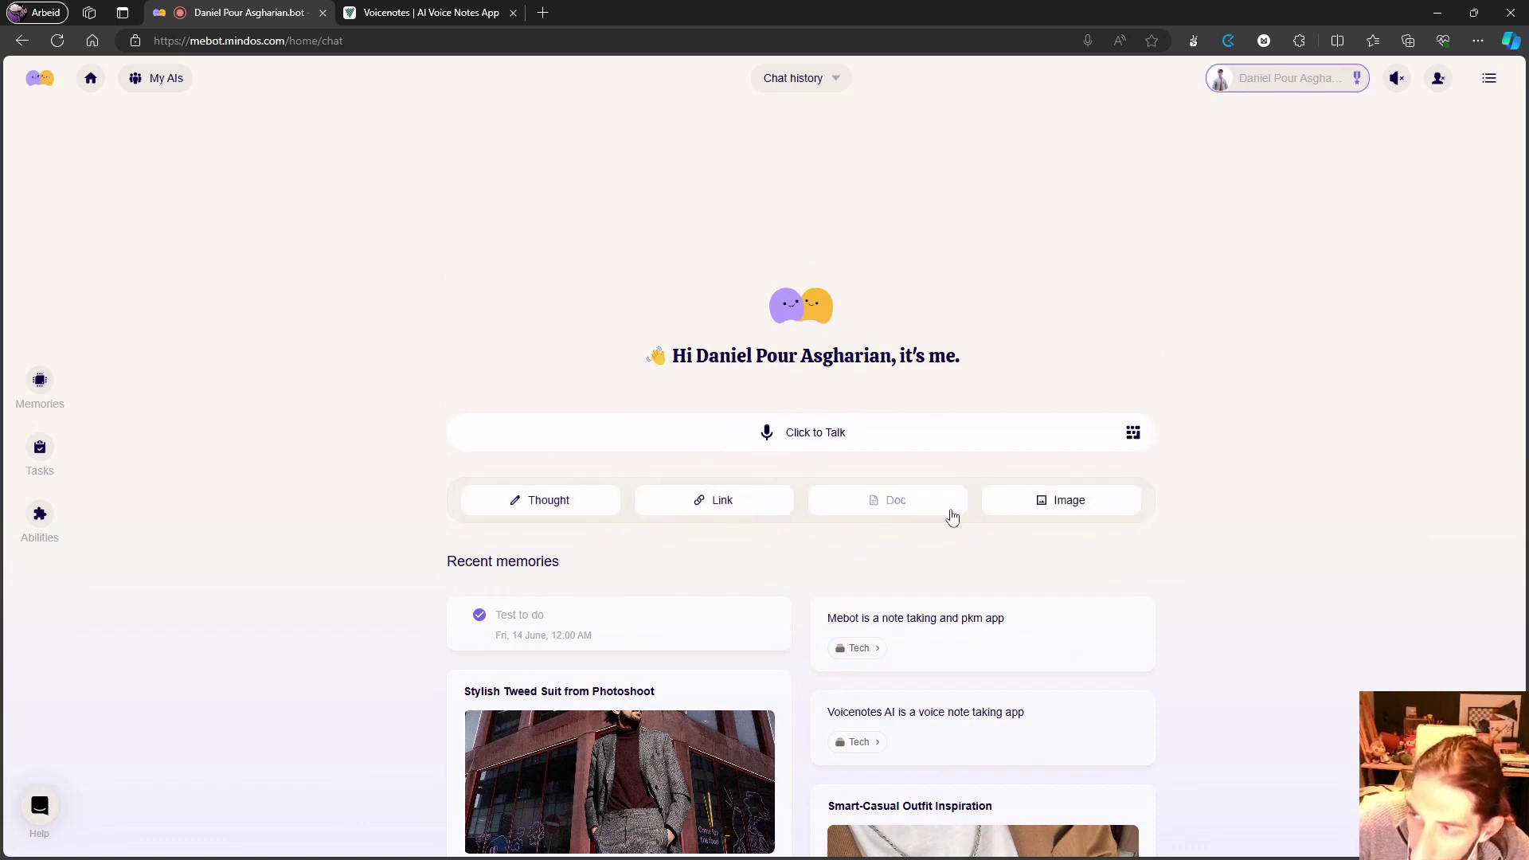
scroll(608, 614, "down", 2)
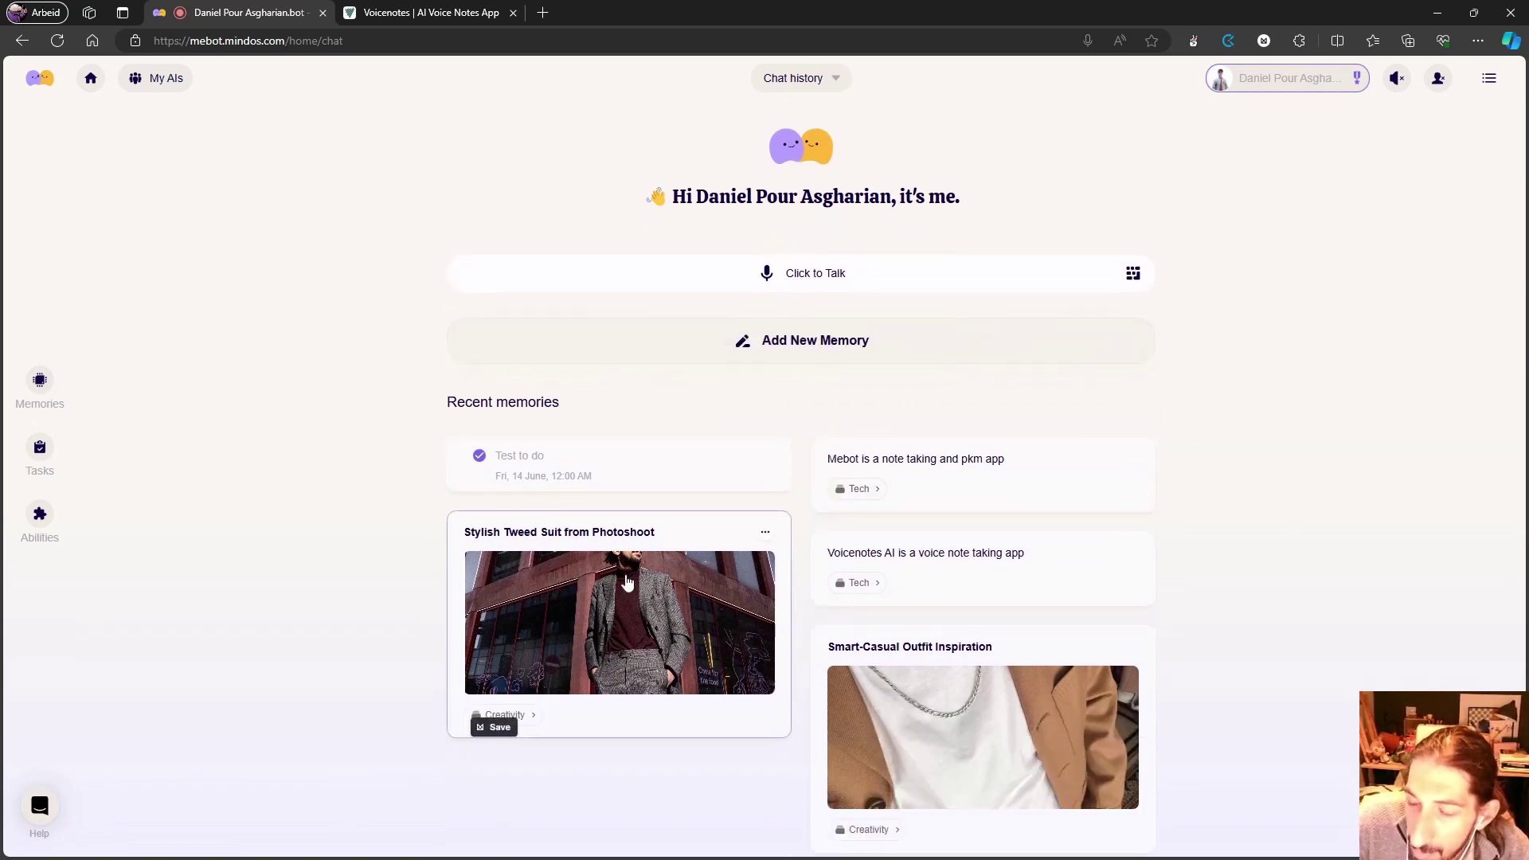
scroll(806, 437, "up", 2)
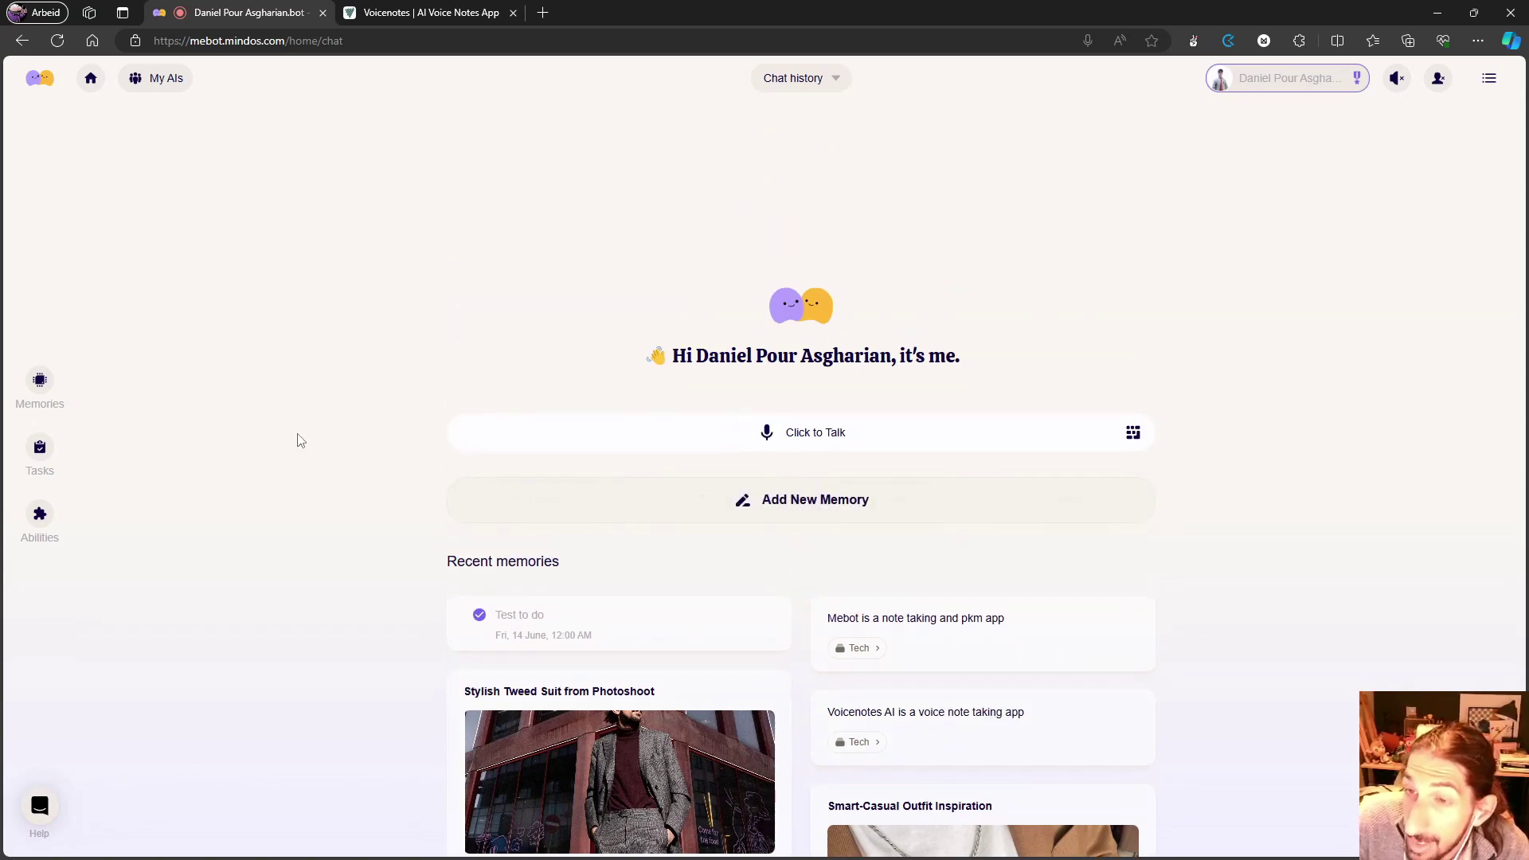
Step: Review the abilities on offer, including Search Realtime Info, Manage Calendar and Manage Emails, and their suggested actions
left_click(57, 518)
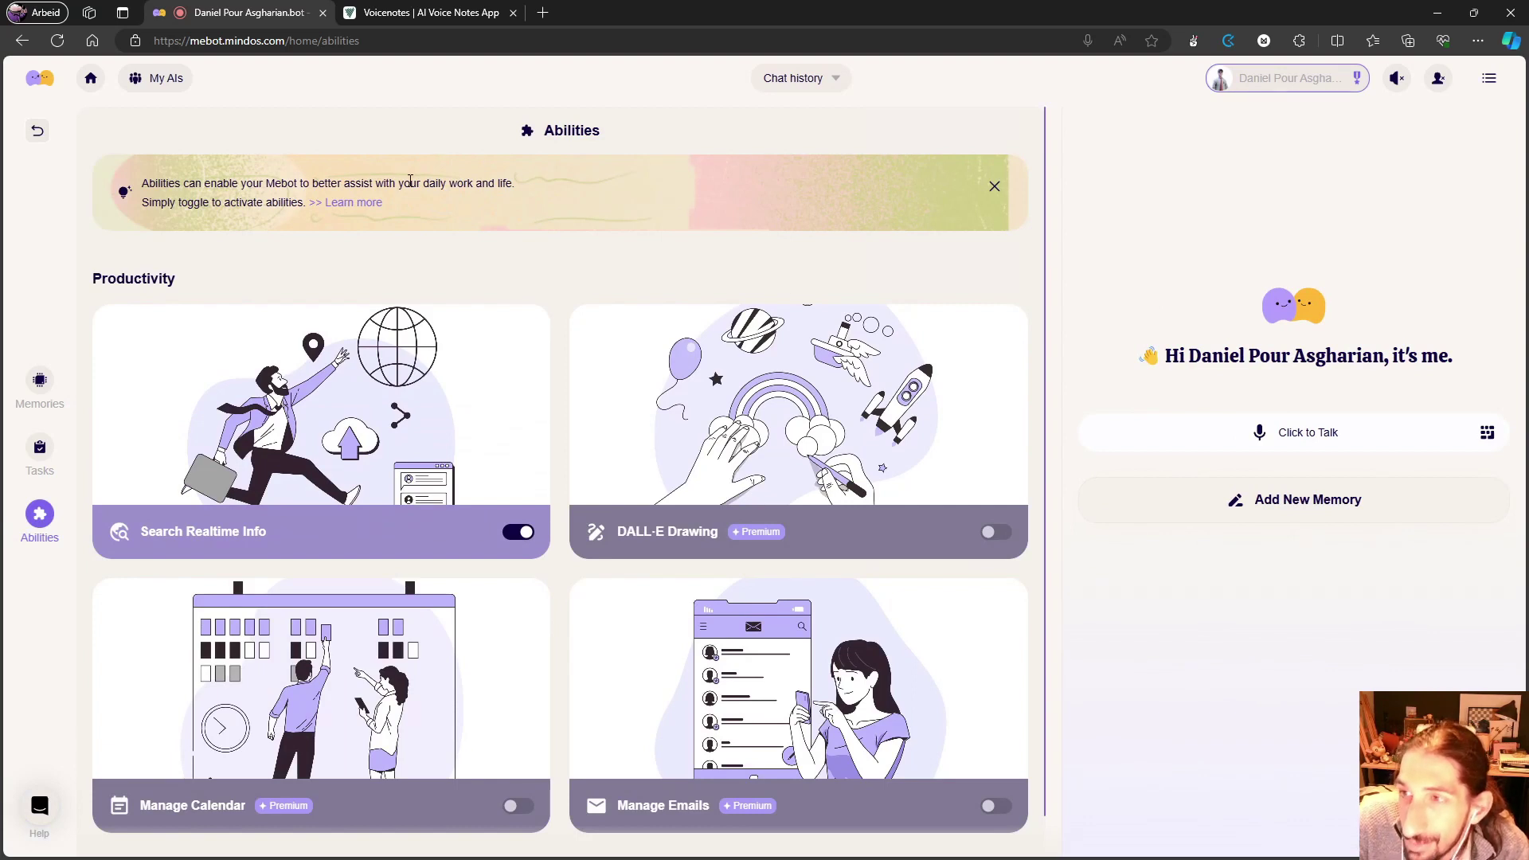
mouse_move(350, 446)
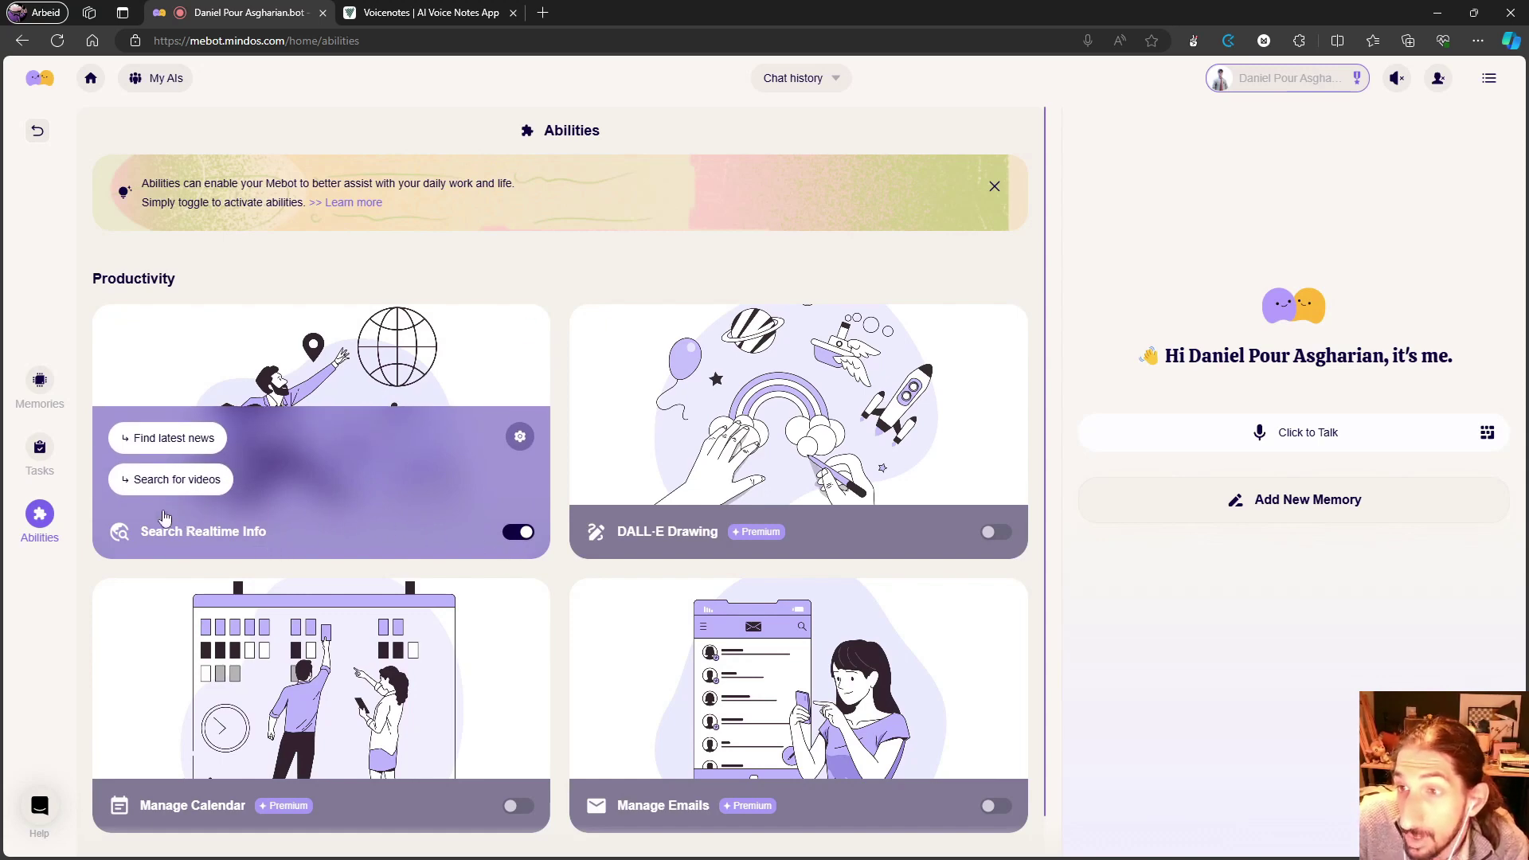
mouse_move(444, 740)
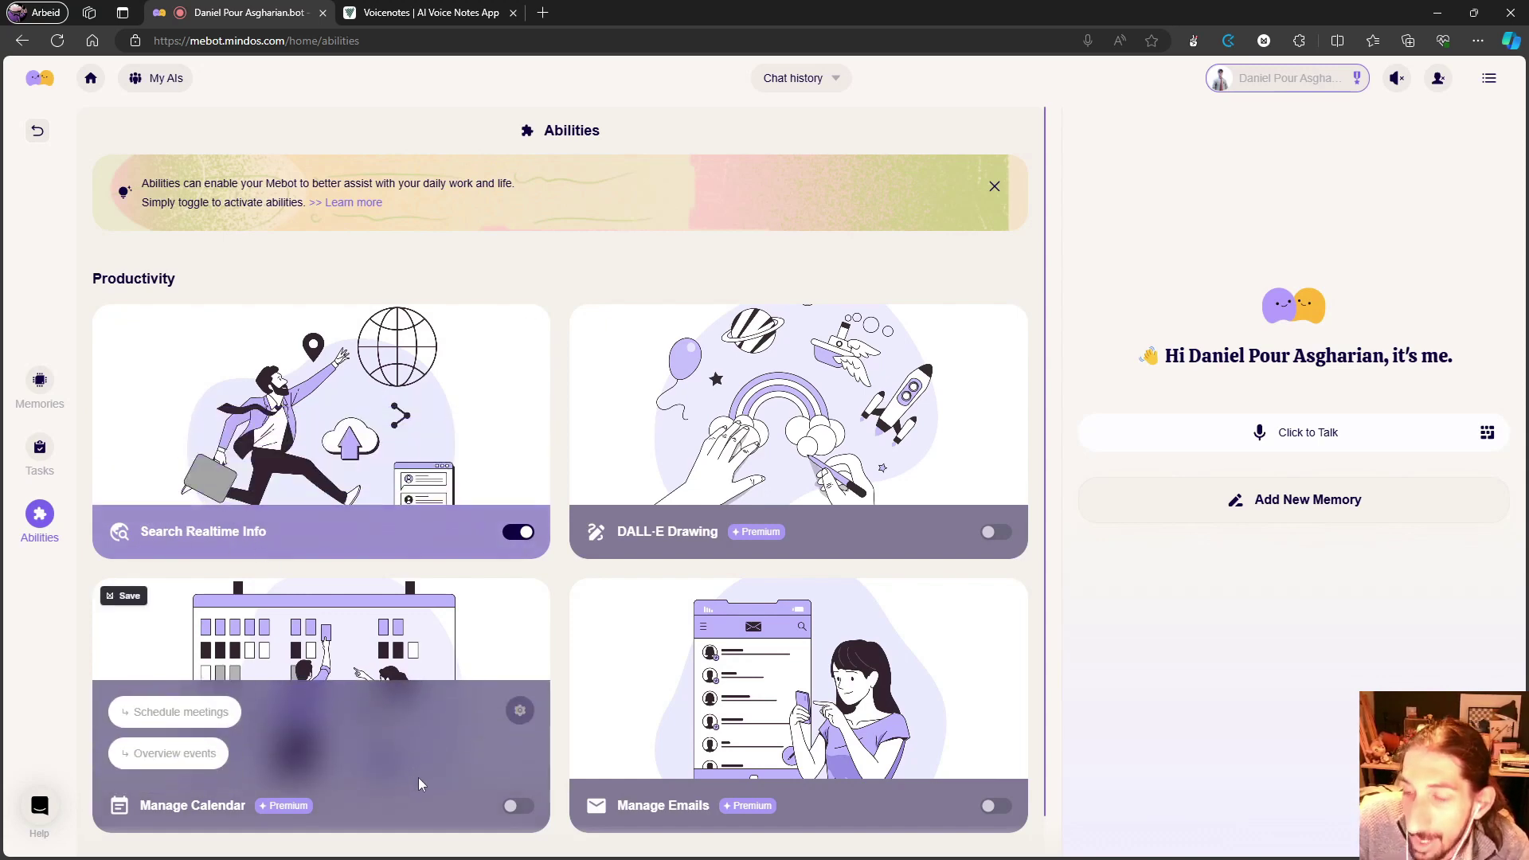
mouse_move(637, 750)
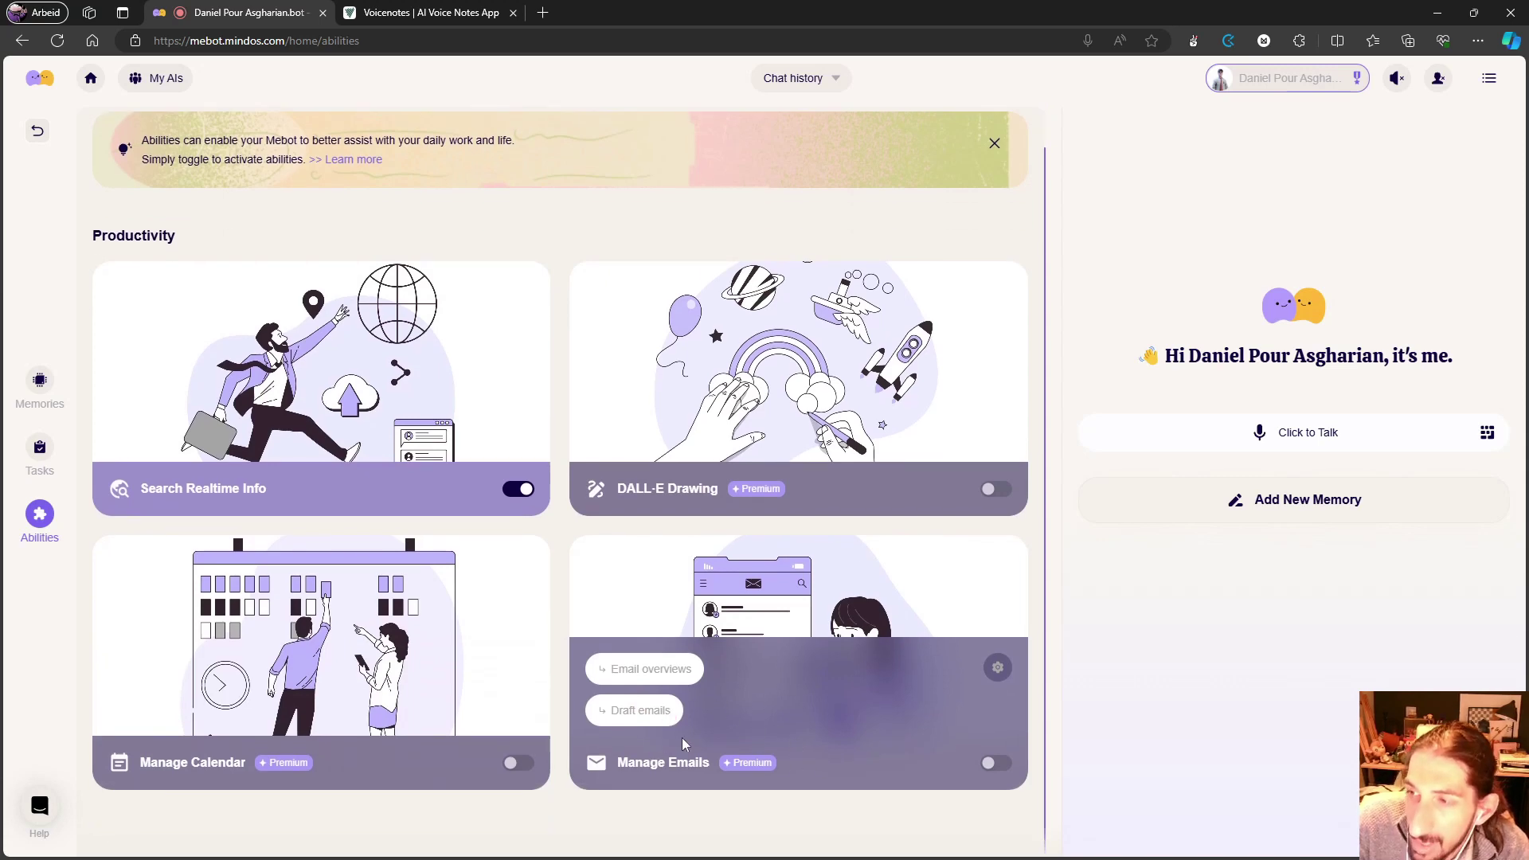
mouse_move(168, 474)
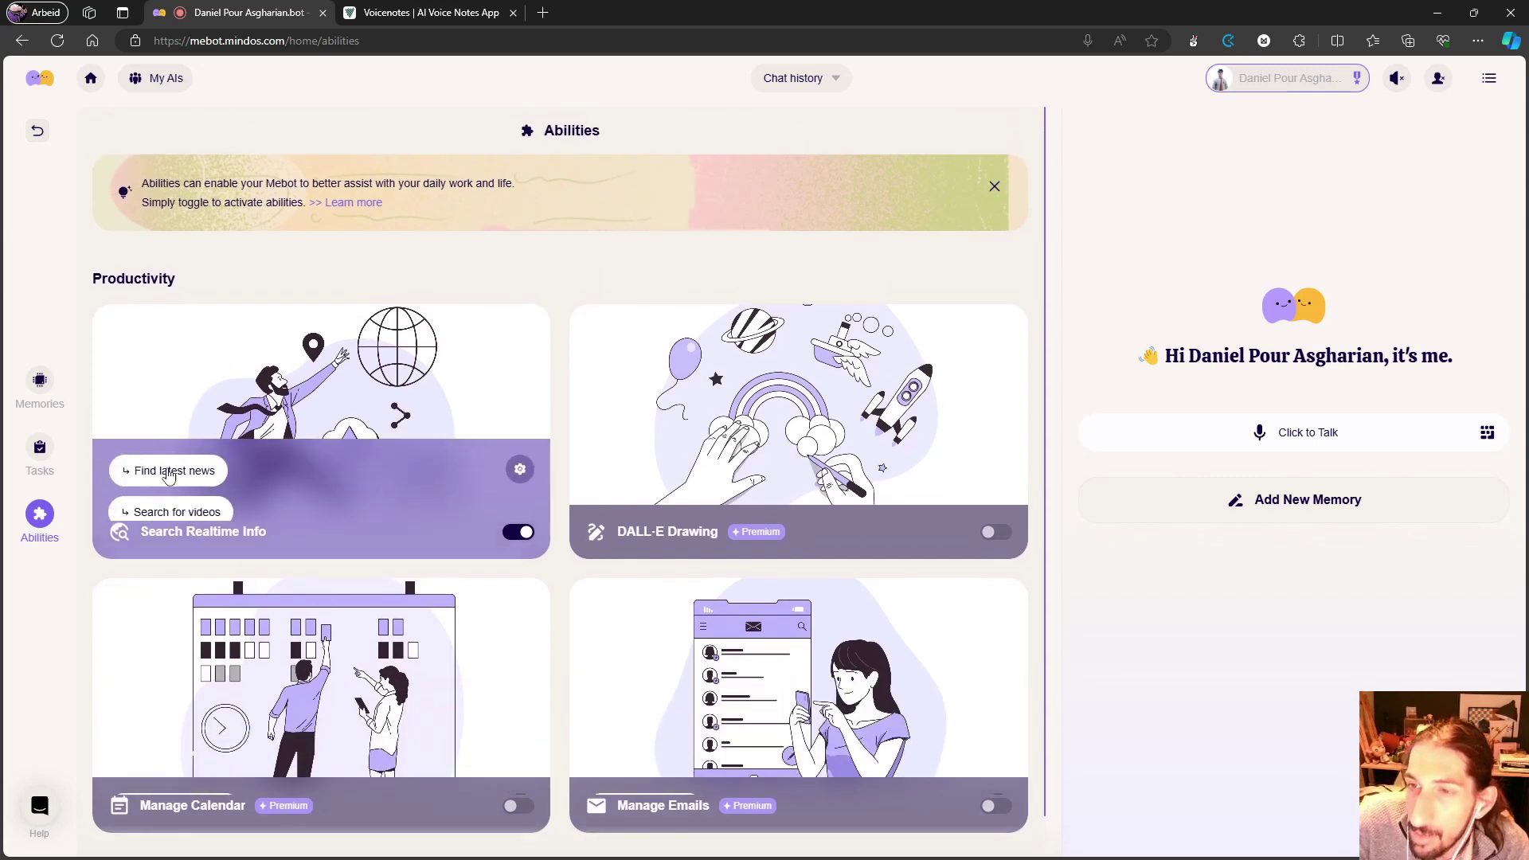
Step: View the smart topics and types on the Memories page, and return to the home page
left_click(52, 404)
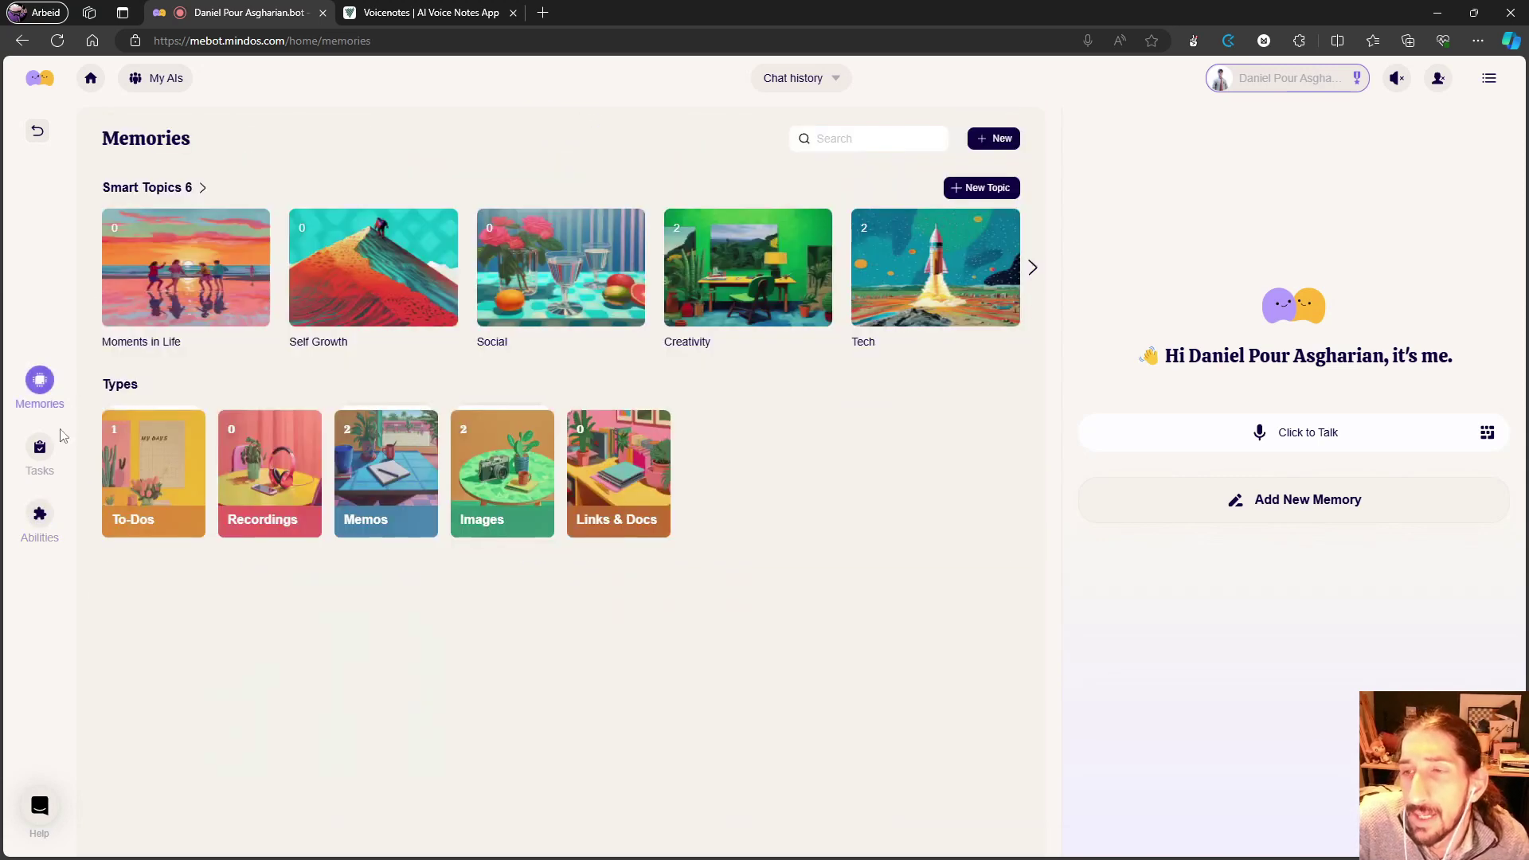
left_click(39, 90)
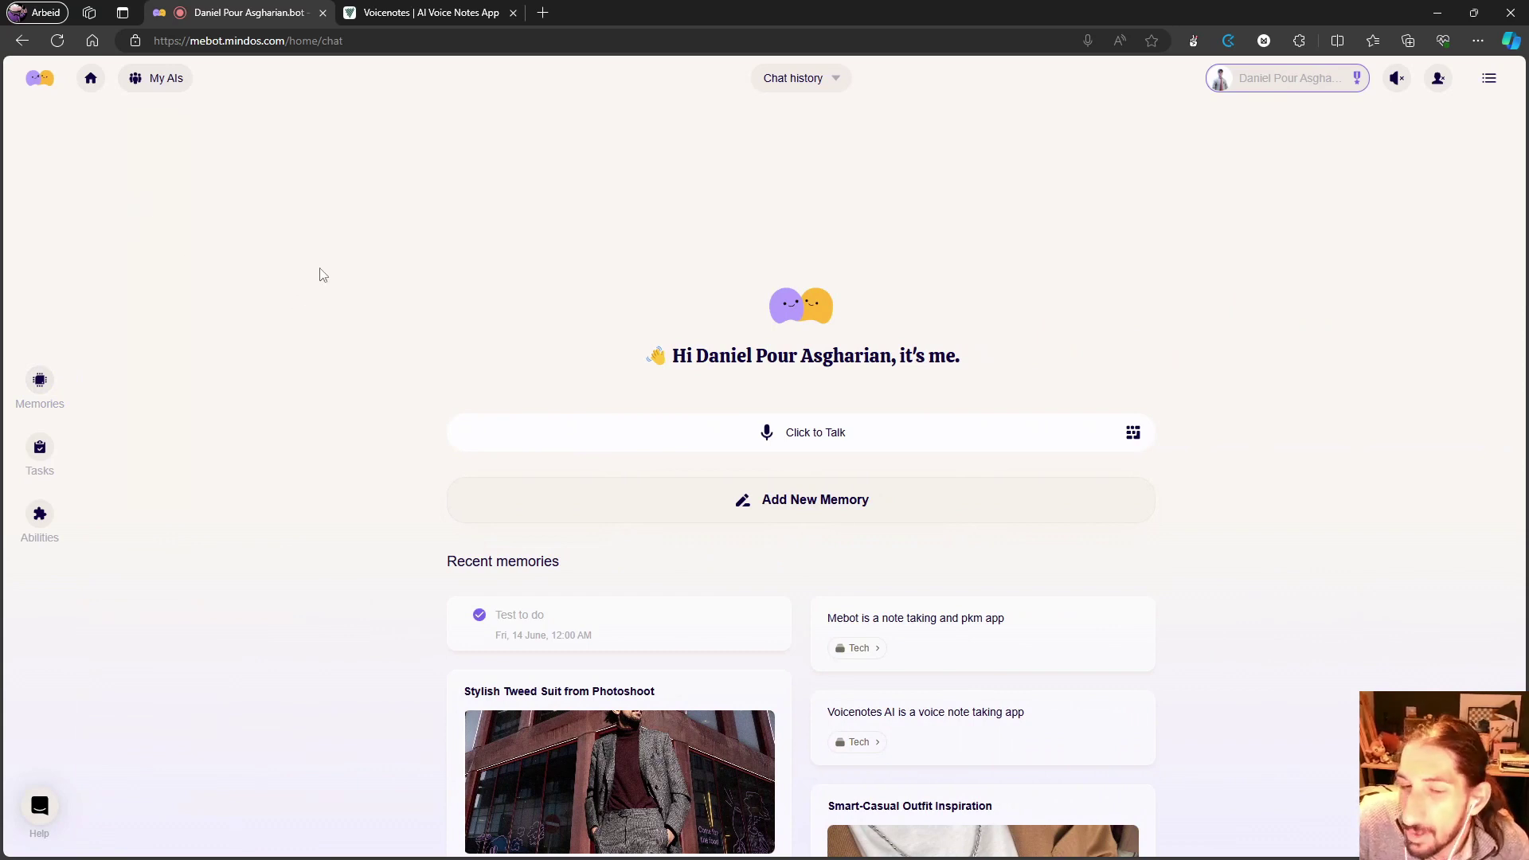
mouse_move(679, 503)
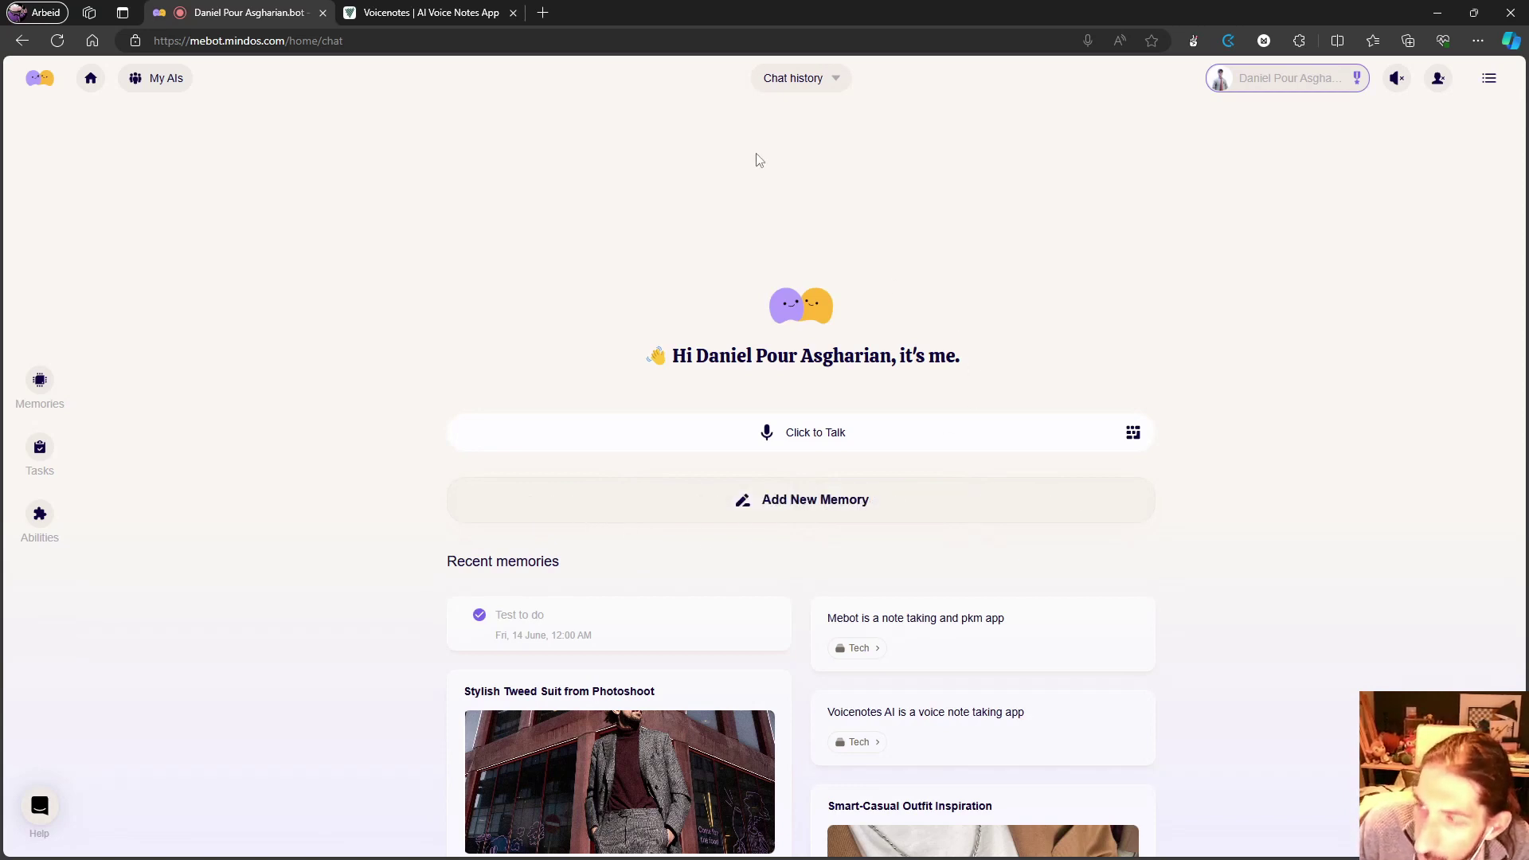
Step: Continue the earlier chat about the man in the stylish tweed suit from the chat history
left_click(831, 86)
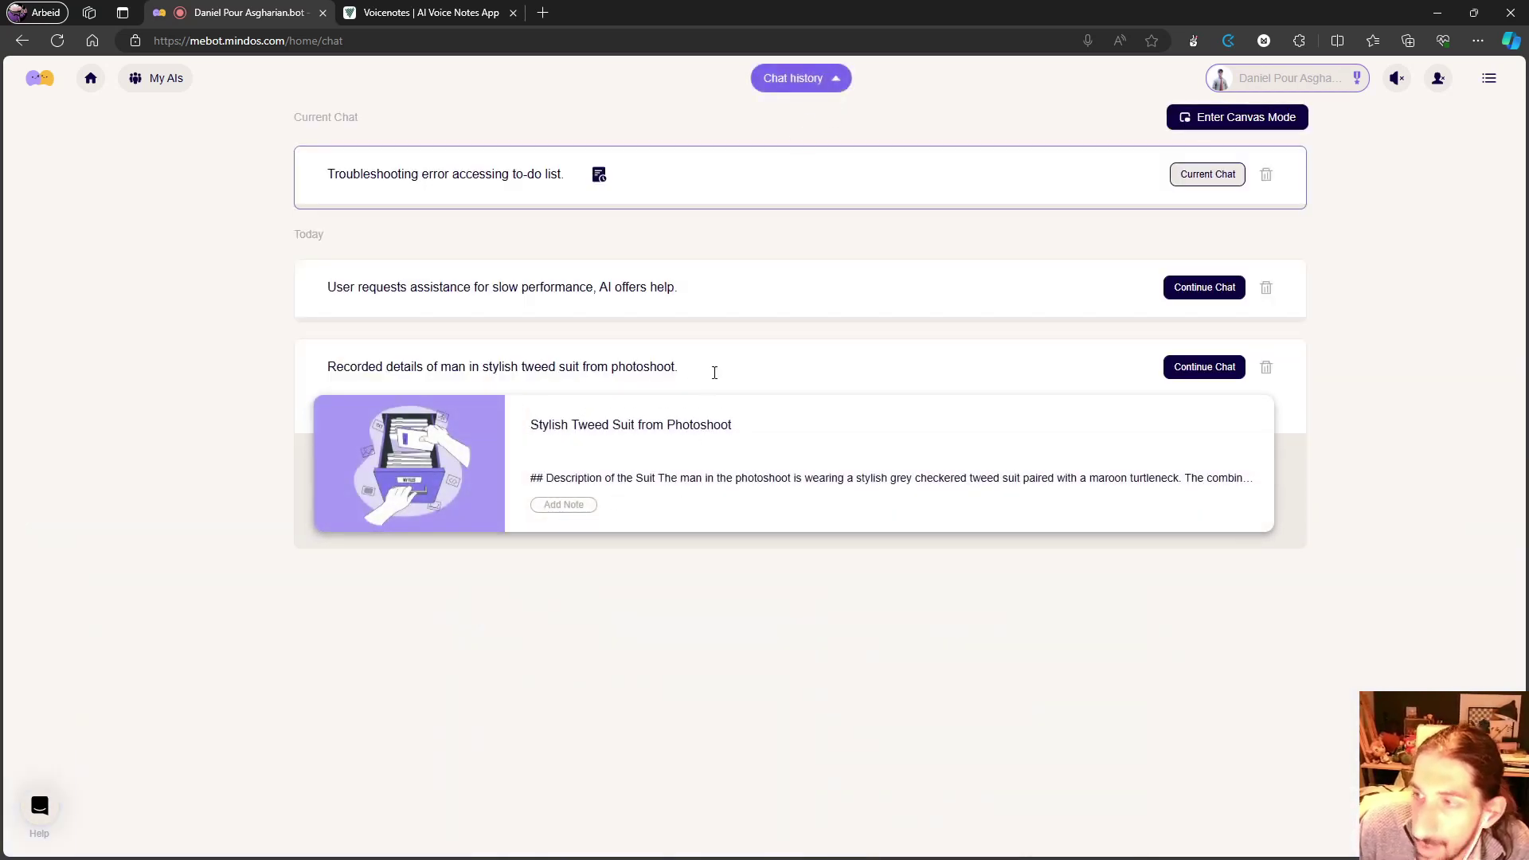
left_click(1205, 367)
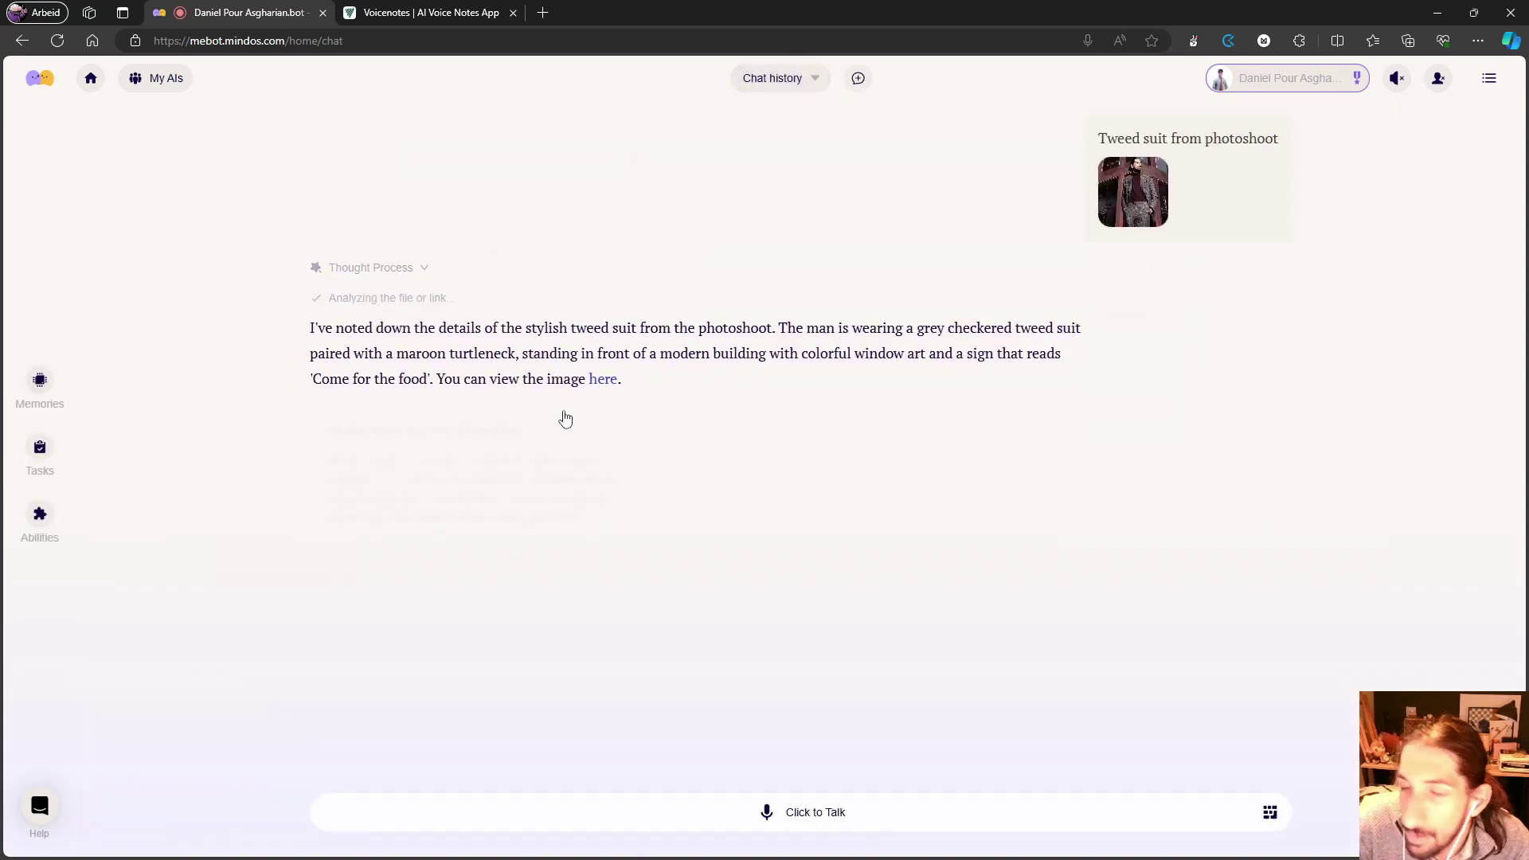
mouse_move(1119, 199)
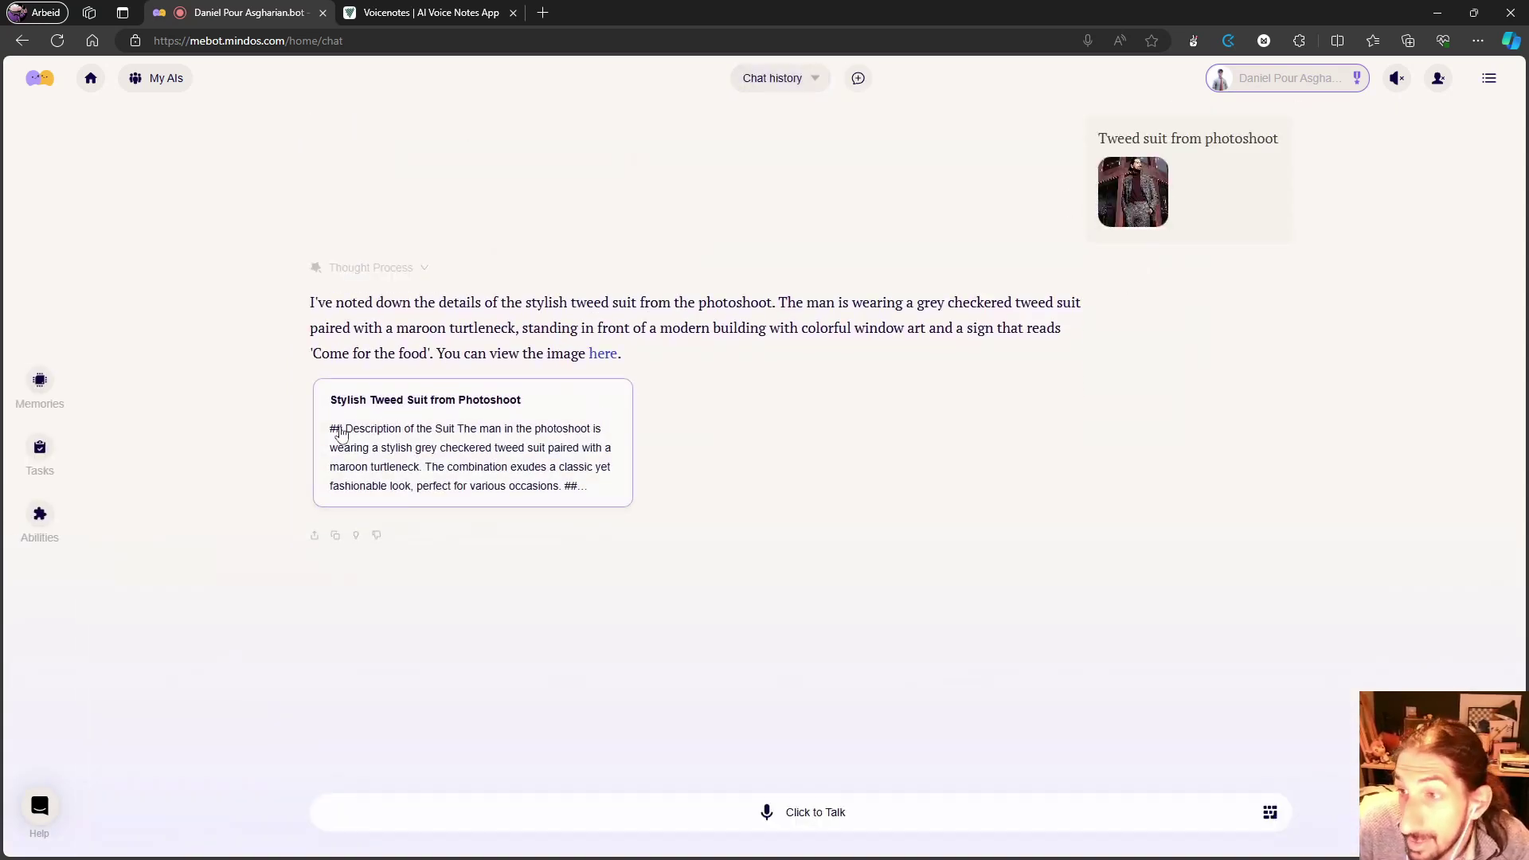
Step: Read the generated "Stylish Tweed Suit from Photoshoot" note from the chat, including its Insights section, and dismiss the rating survey
left_click(538, 494)
scroll(431, 454, "down", 3)
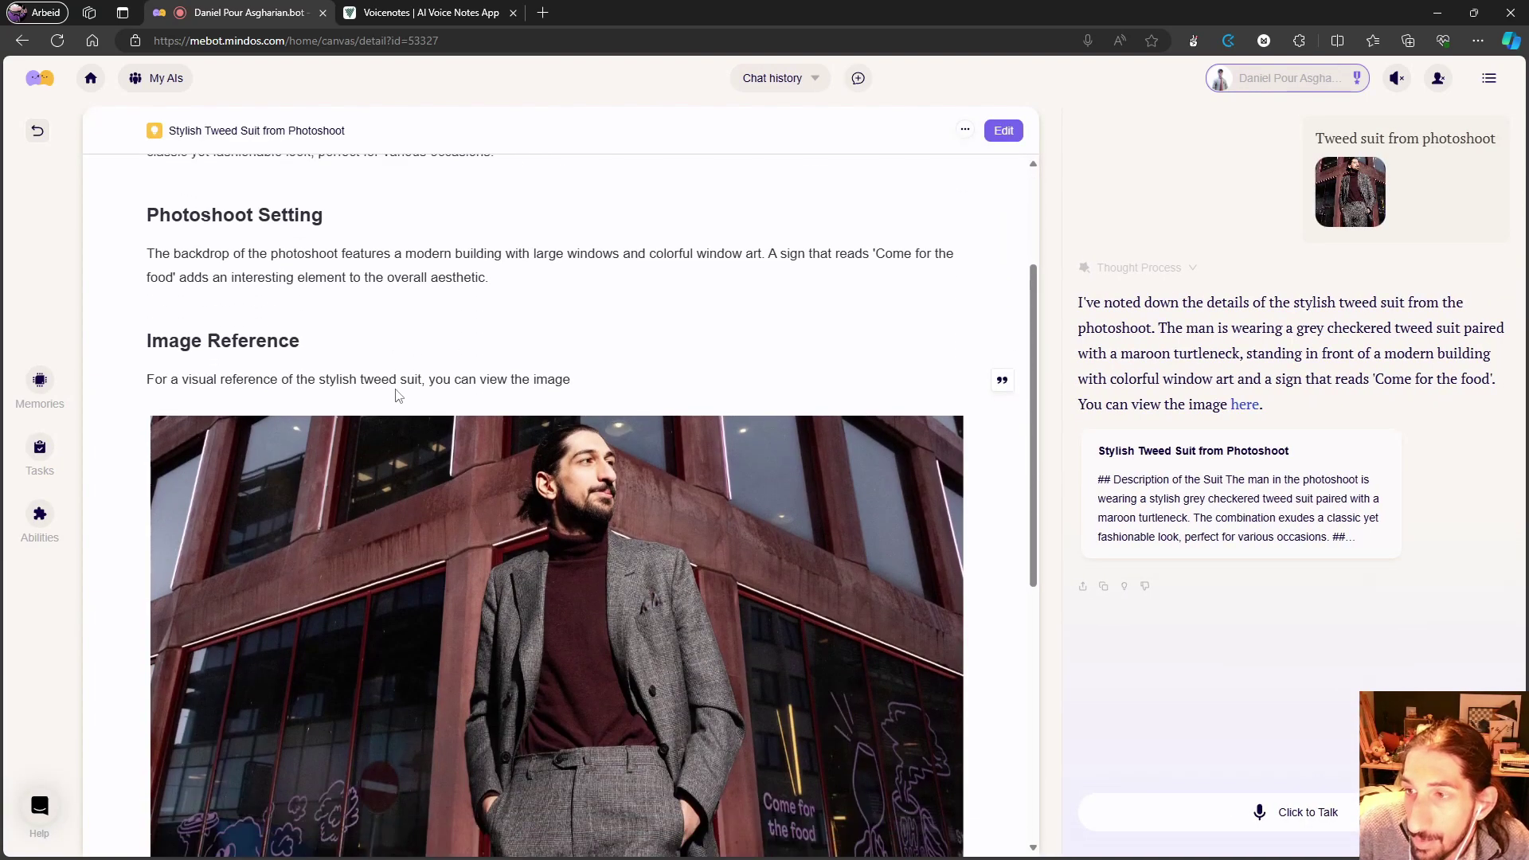
scroll(395, 389, "down", 8)
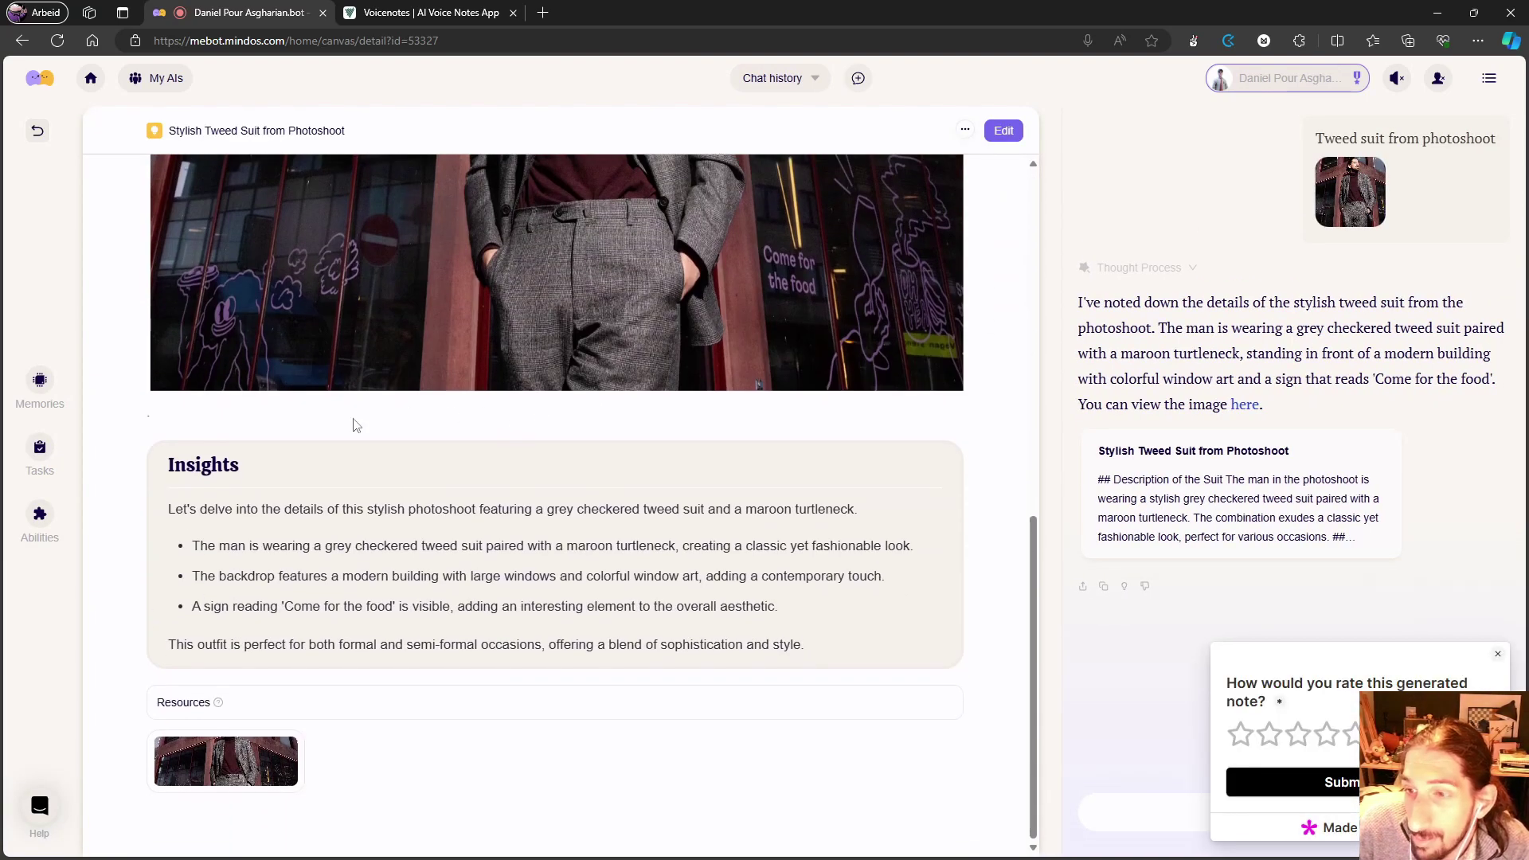
scroll(340, 542, "up", 3)
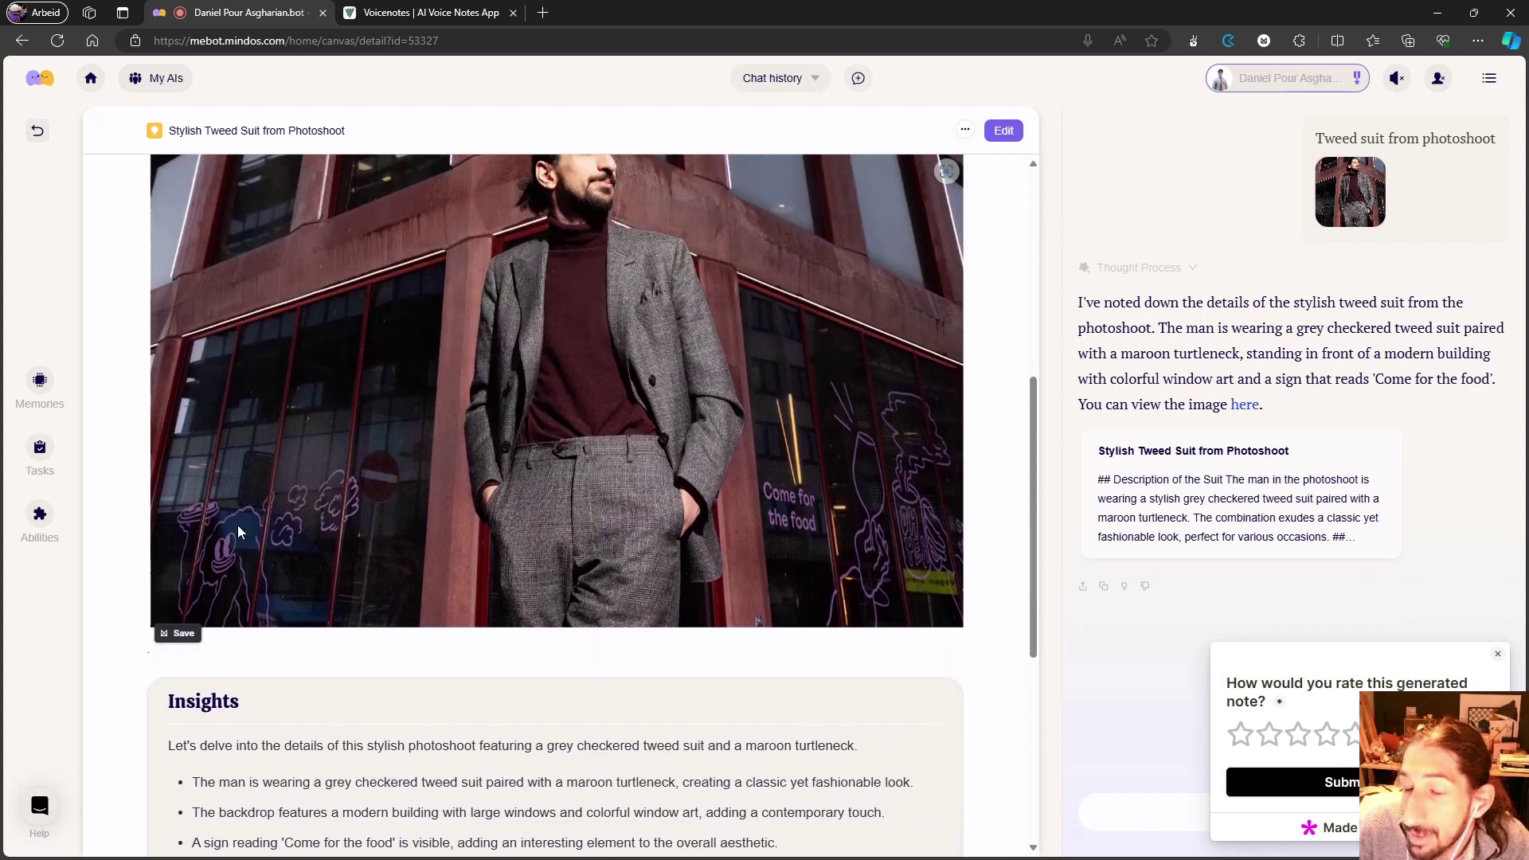
scroll(263, 605, "down", 2)
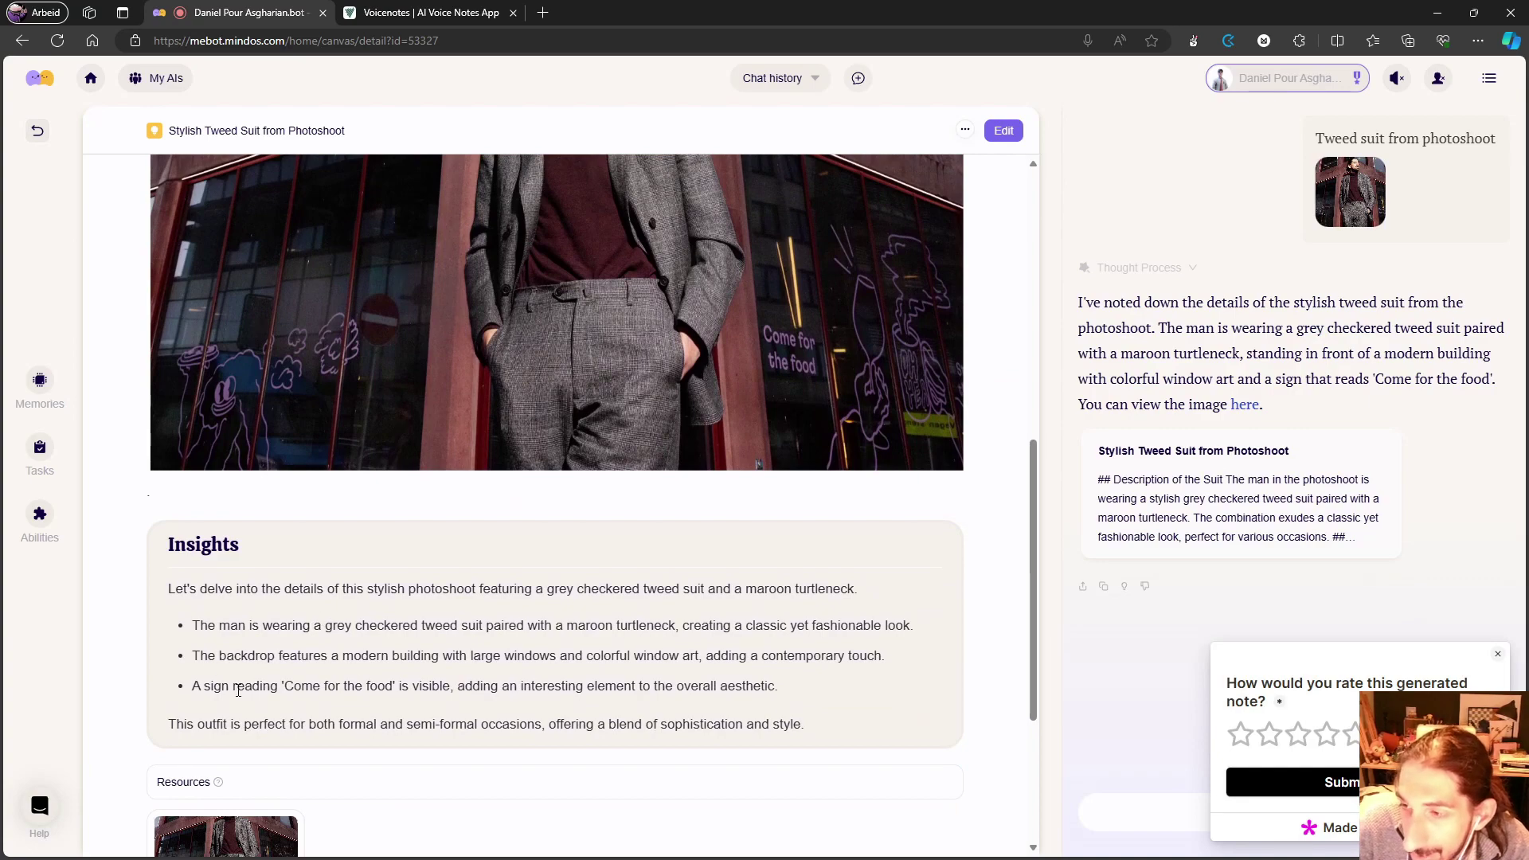
scroll(411, 681, "up", 1)
scroll(411, 681, "up", 10)
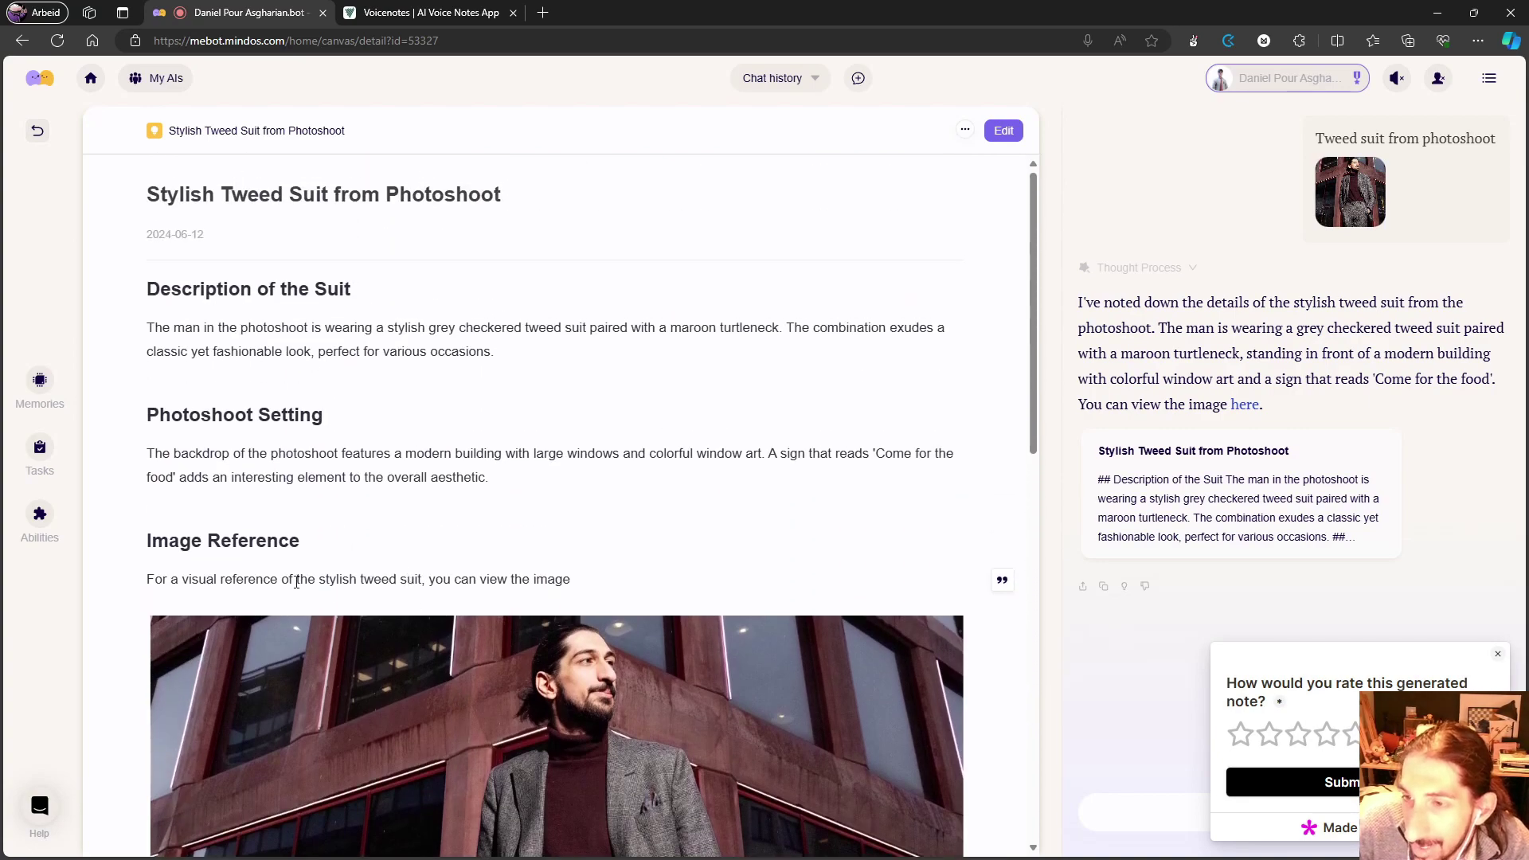
scroll(277, 574, "down", 1)
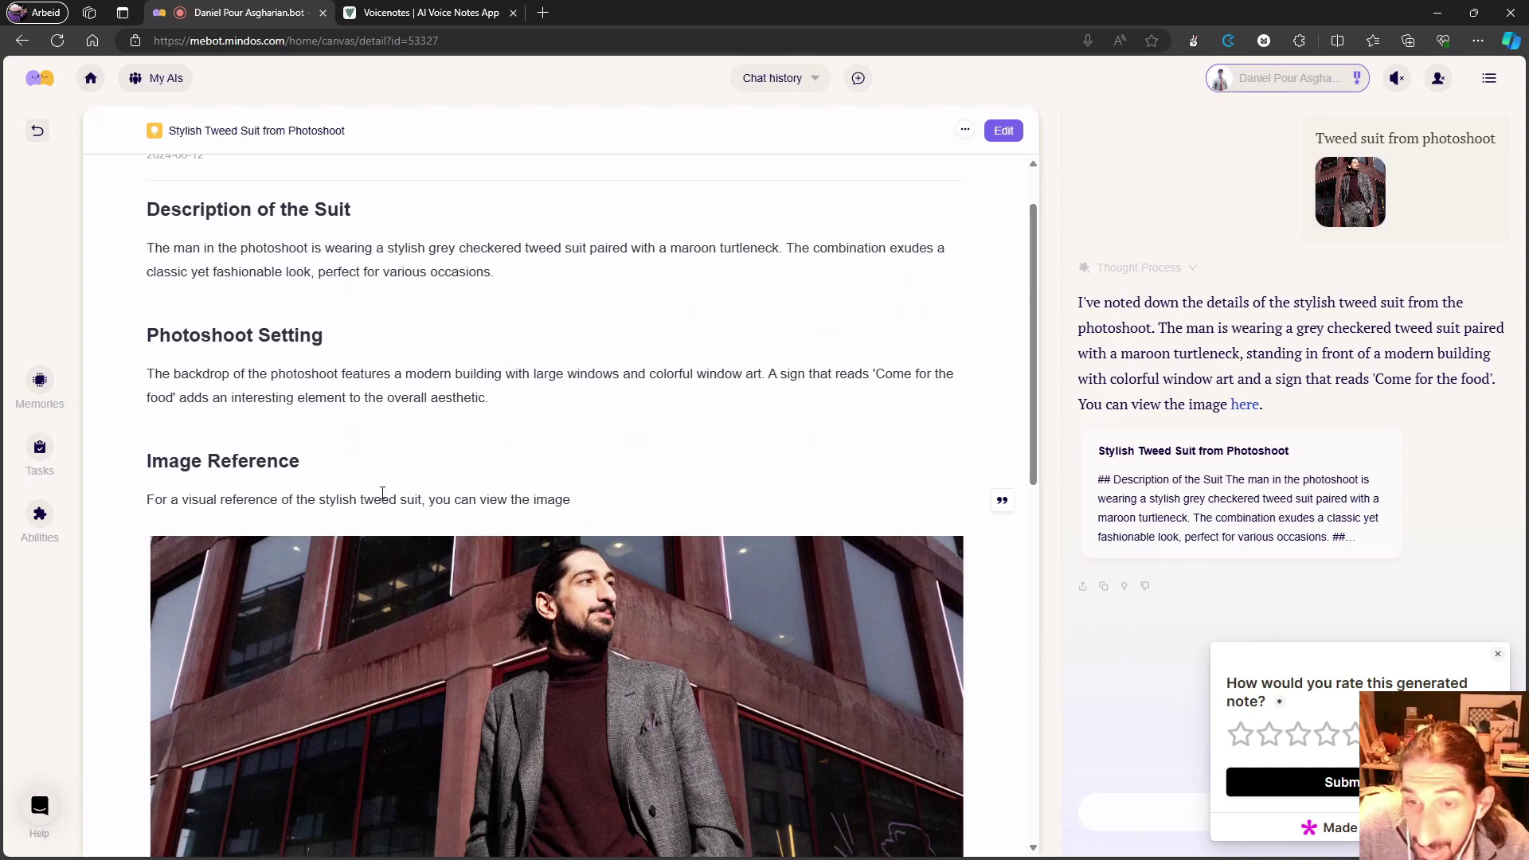
left_click(1501, 654)
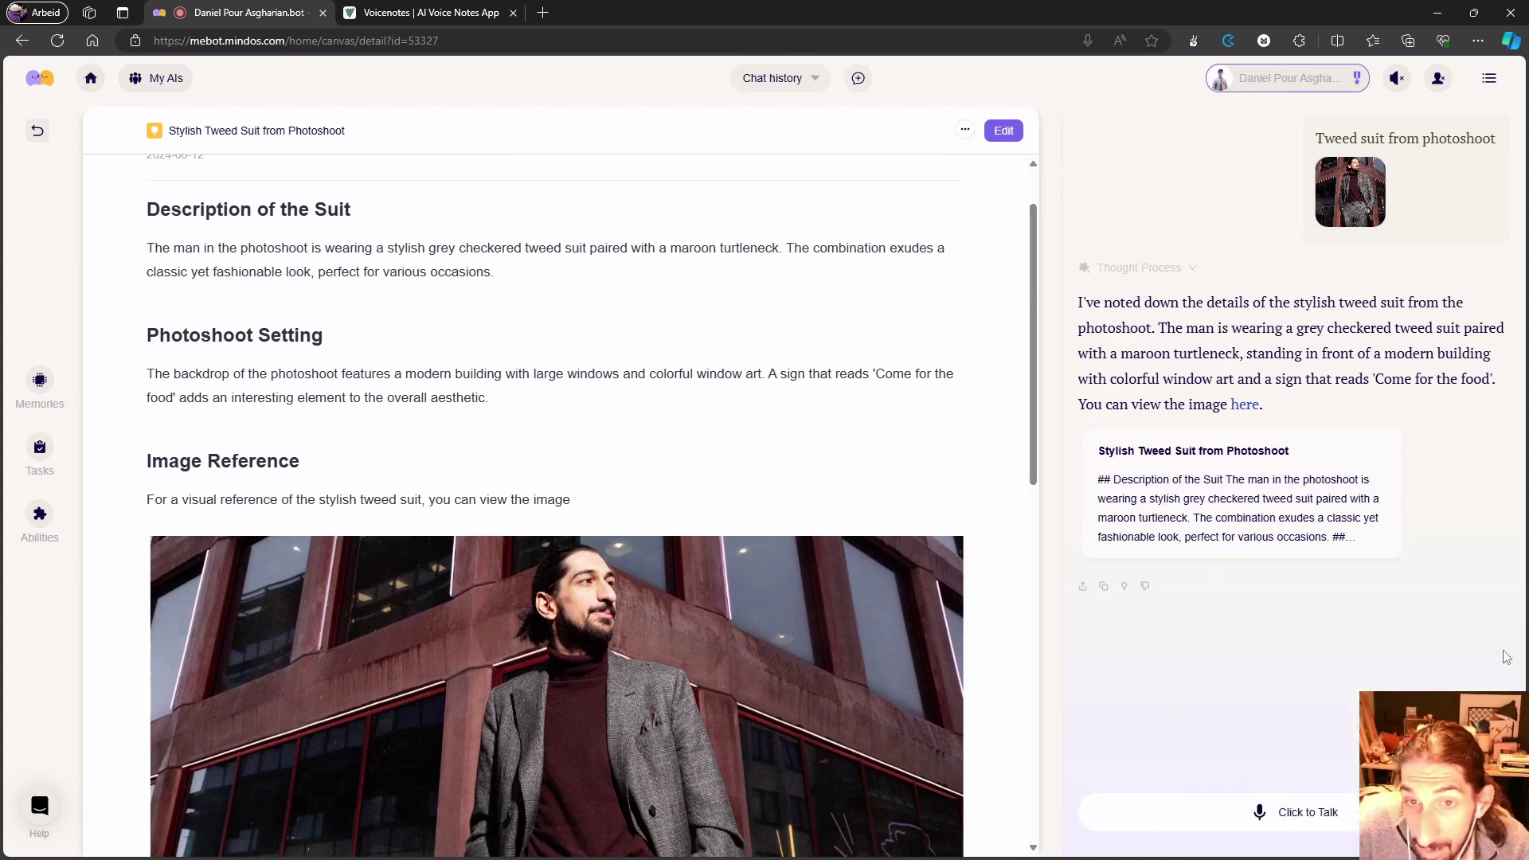
scroll(644, 444, "up", 1)
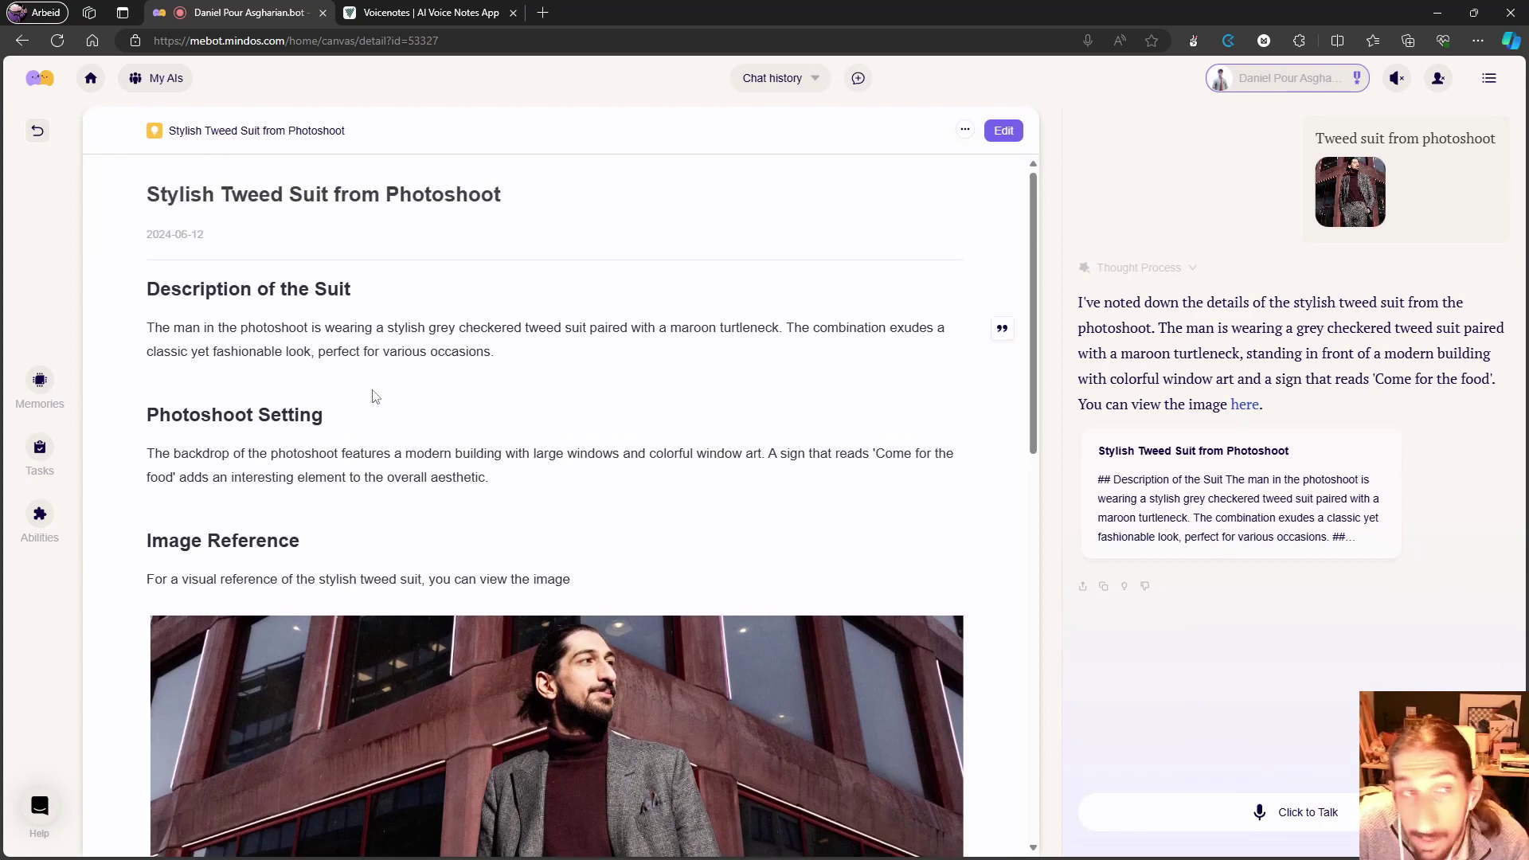
Step: Open the "Stylish Tweed Suit from Photoshoot" memory from the home page, read through to the "Connect the dots" tips, and go back
left_click(91, 78)
scroll(658, 555, "down", 2)
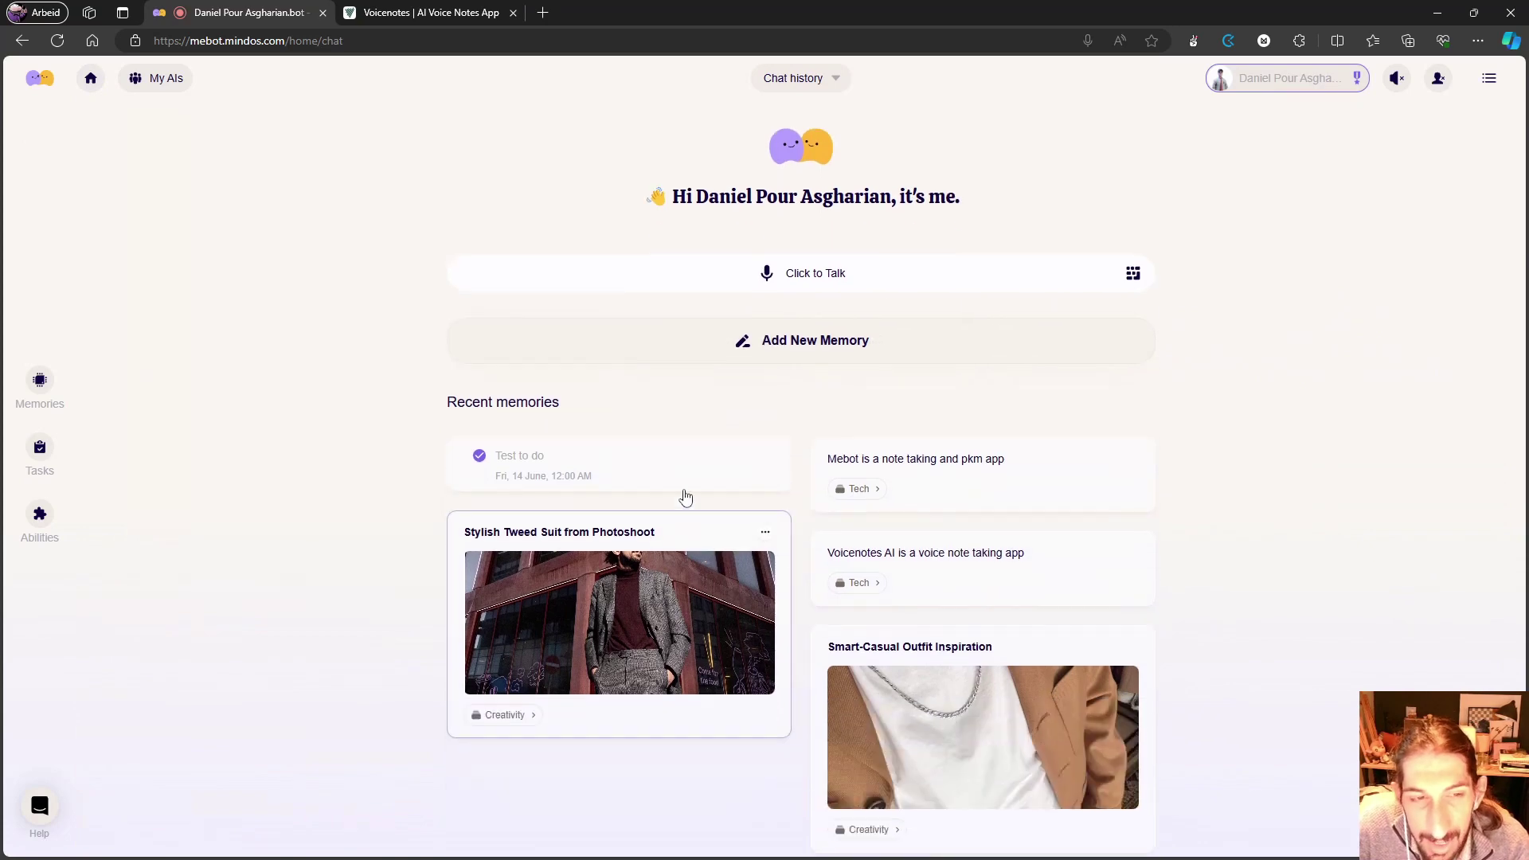
left_click(675, 518)
scroll(466, 378, "down", 10)
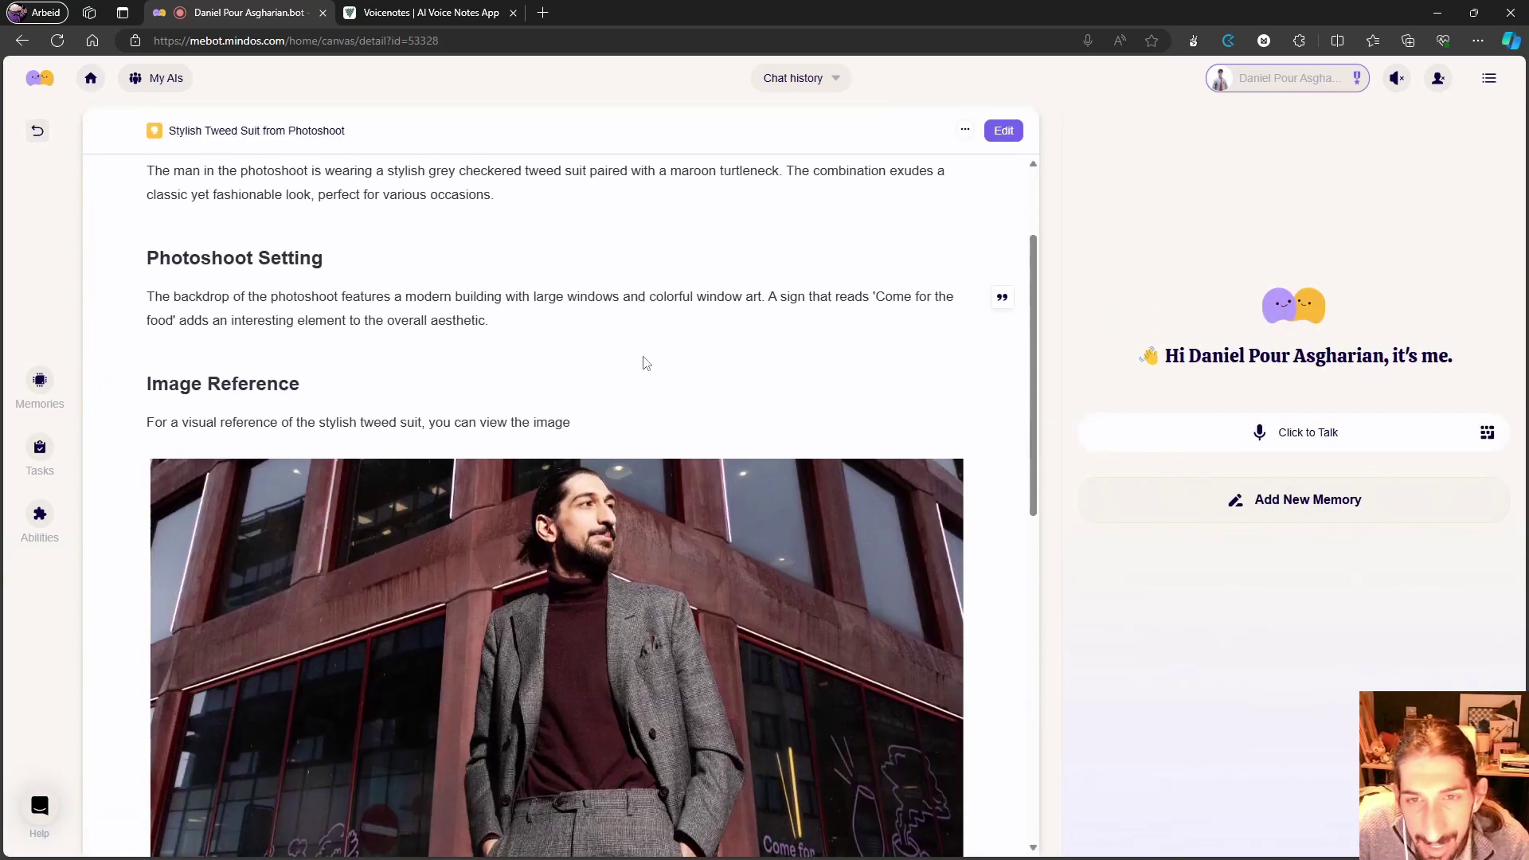
scroll(517, 569, "down", 2)
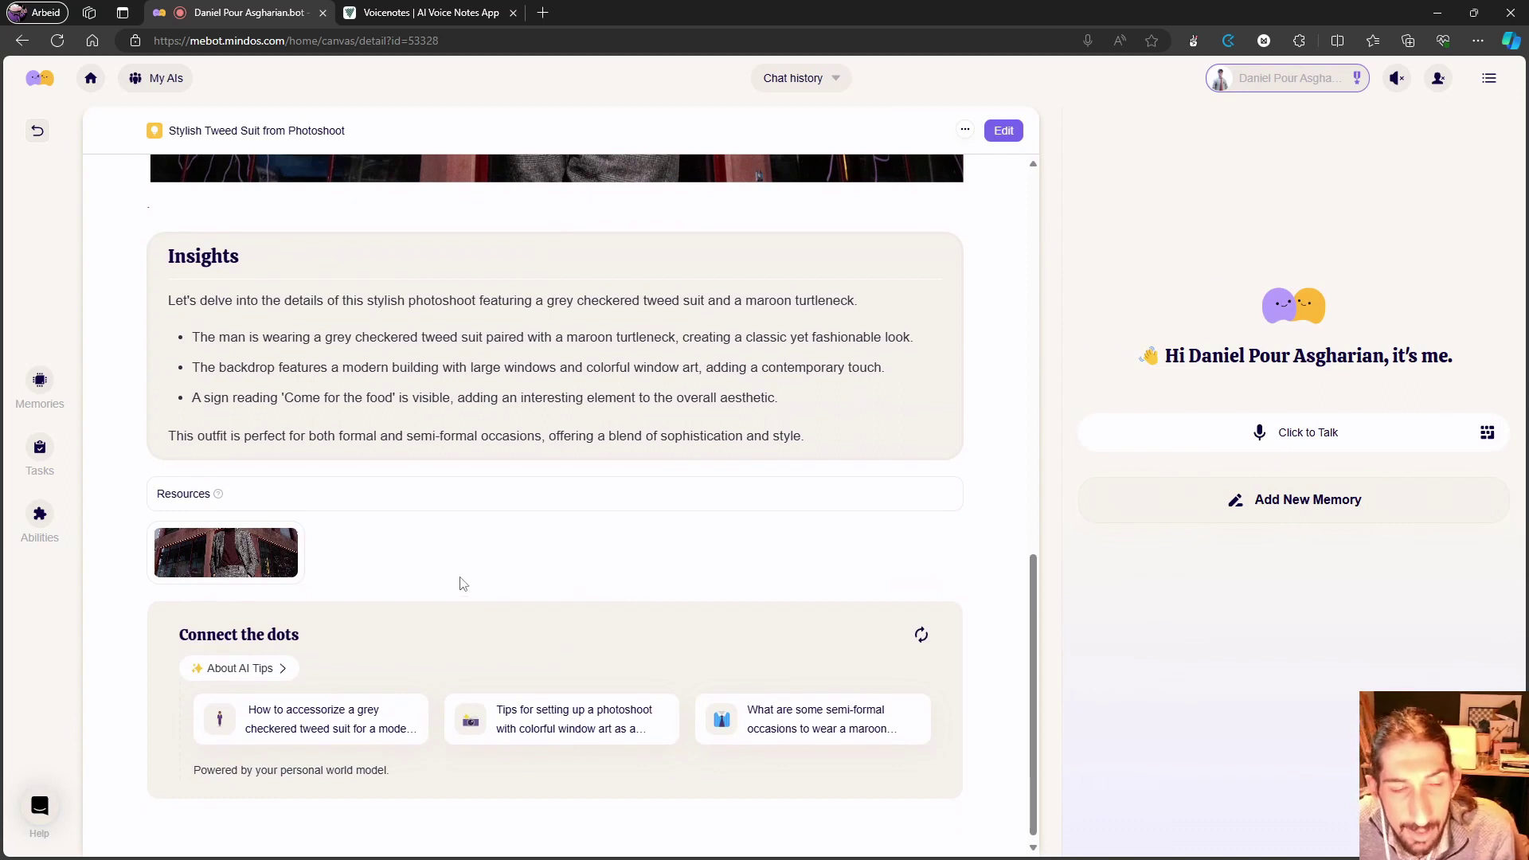
left_click(38, 130)
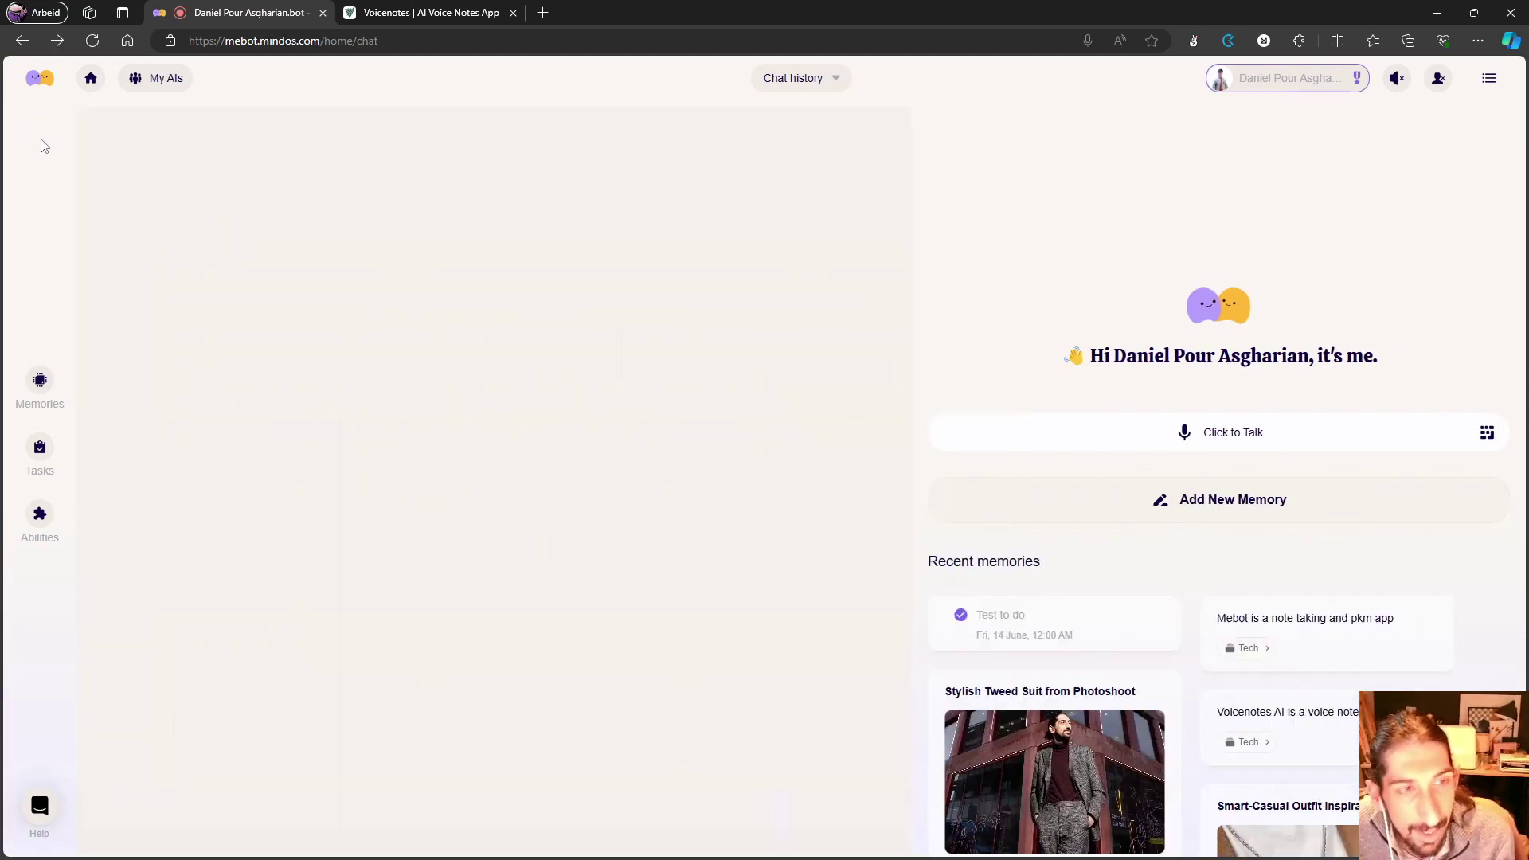
Step: Save a new image memory with the PNG photo whose file name ends in "smoking" from the Nedlastinger folder, leaving the context blank
mouse_move(649, 487)
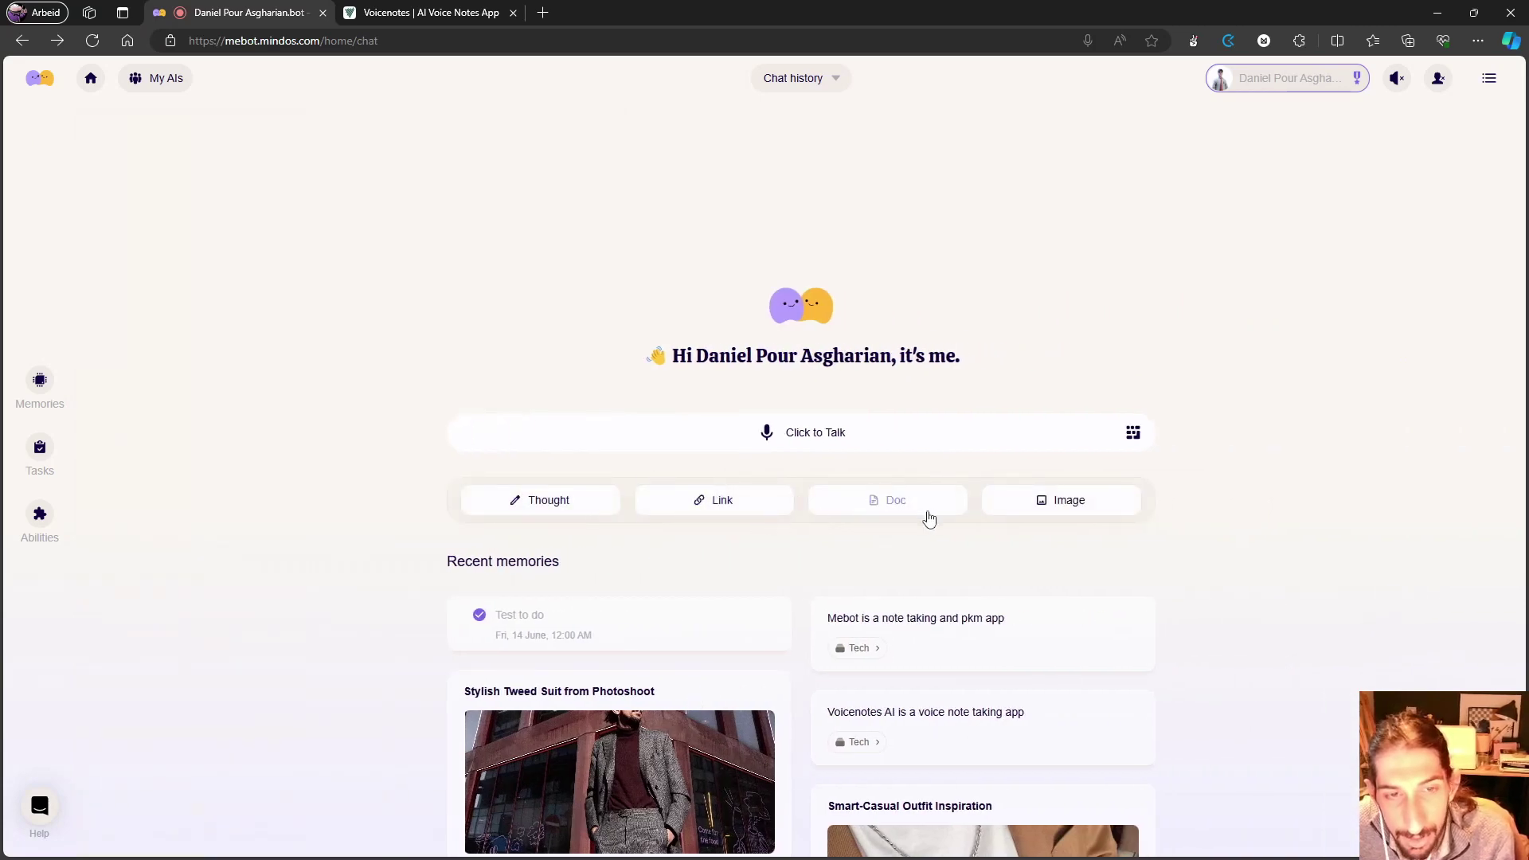
left_click(1066, 510)
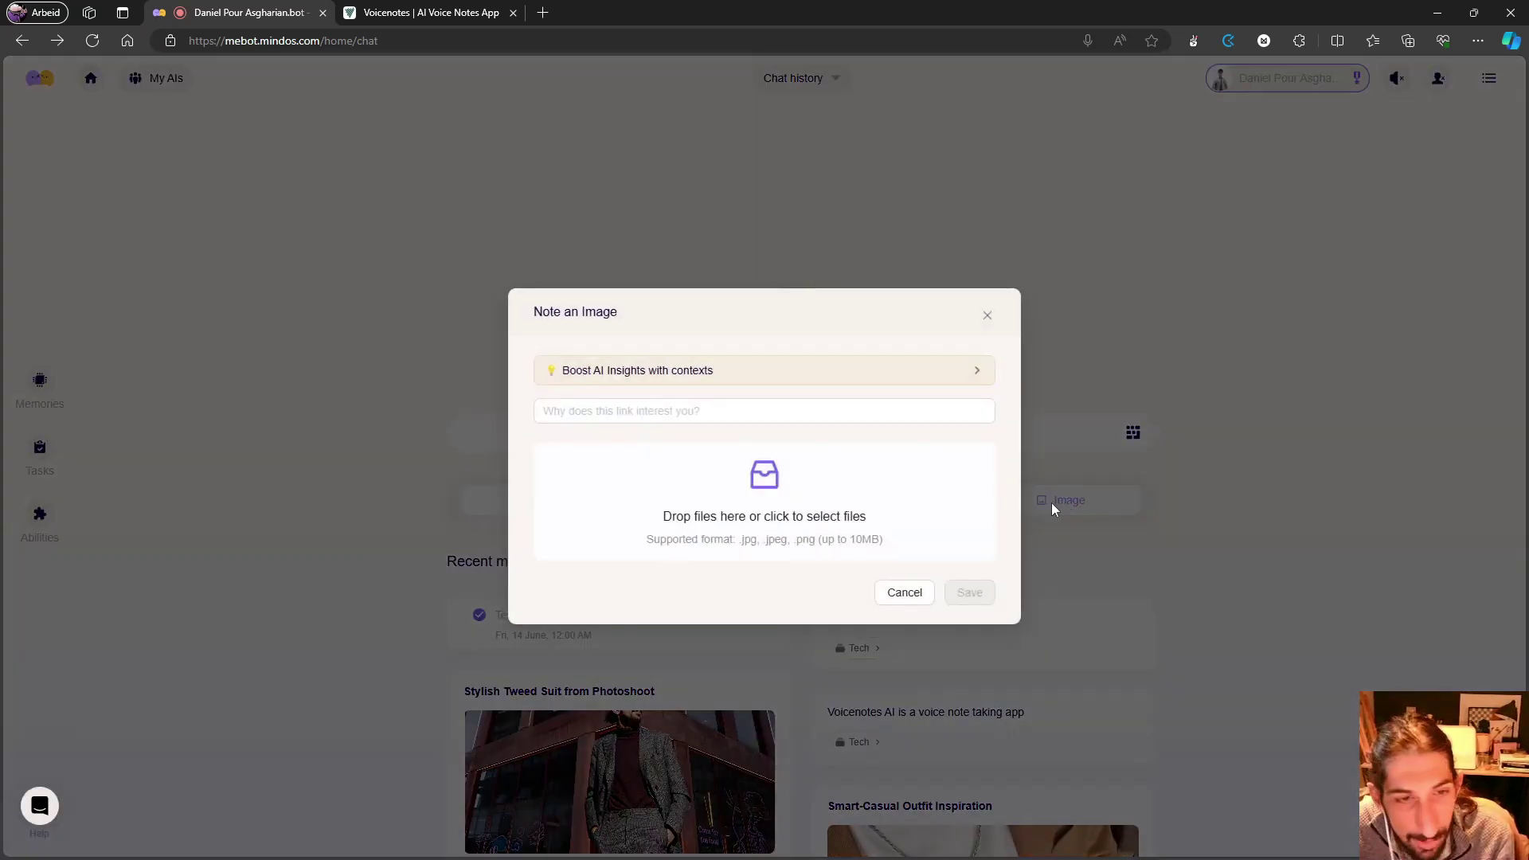
left_click(733, 489)
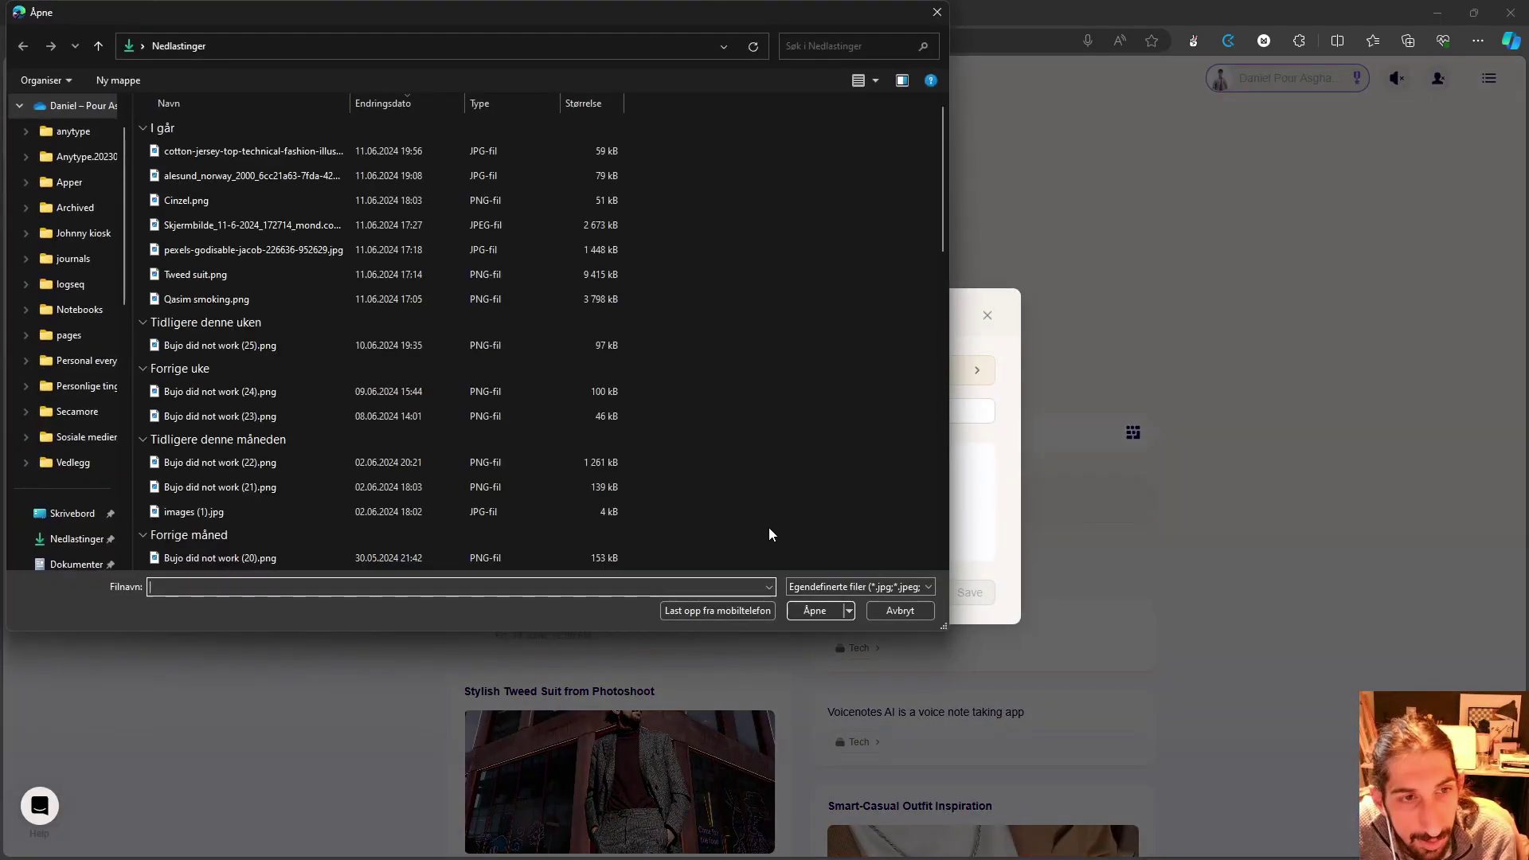
double_click(275, 299)
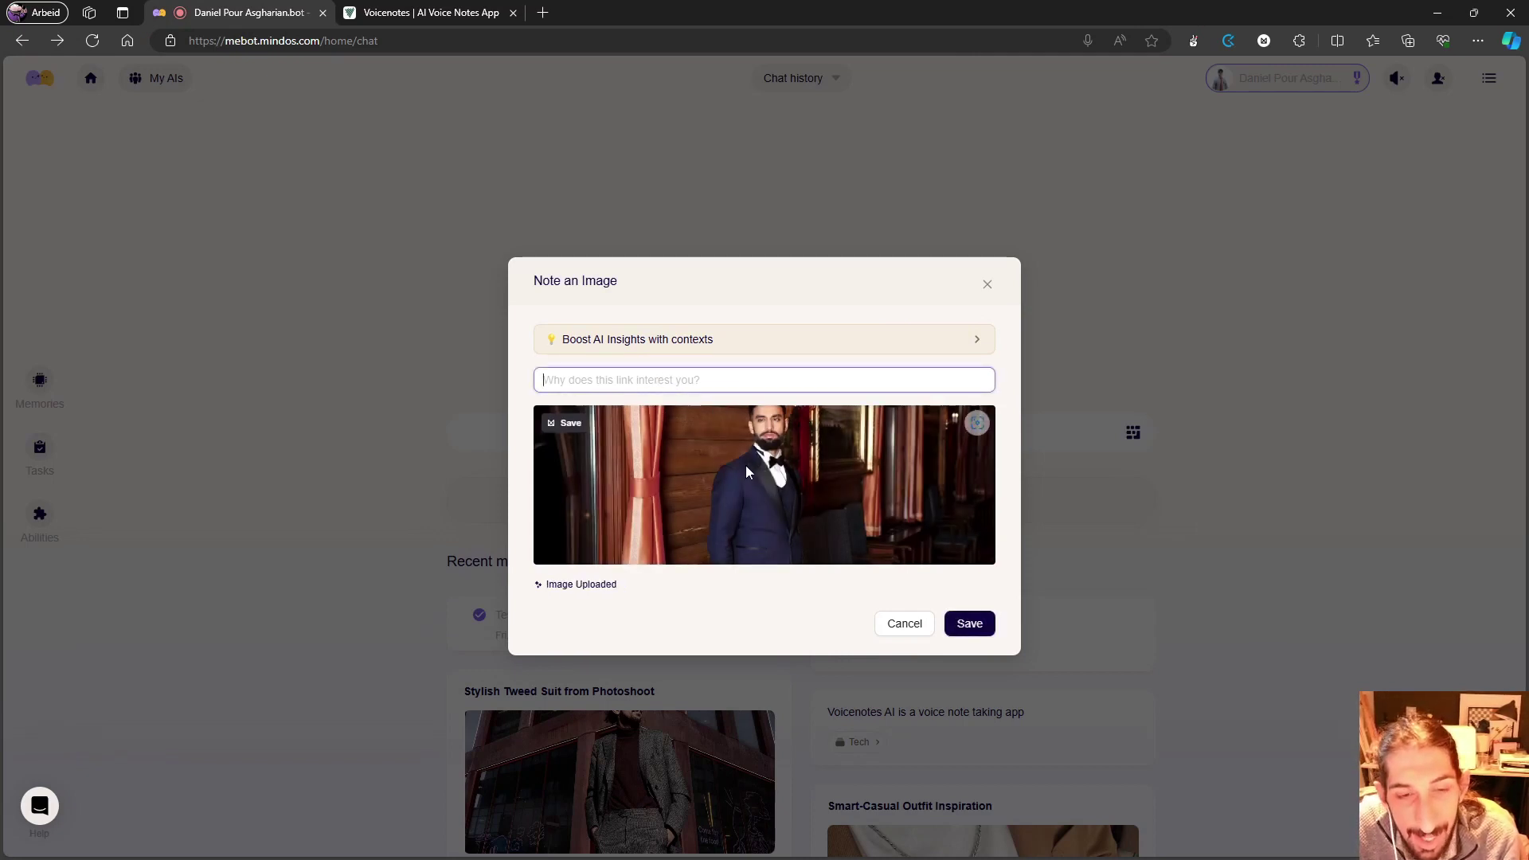
left_click(993, 629)
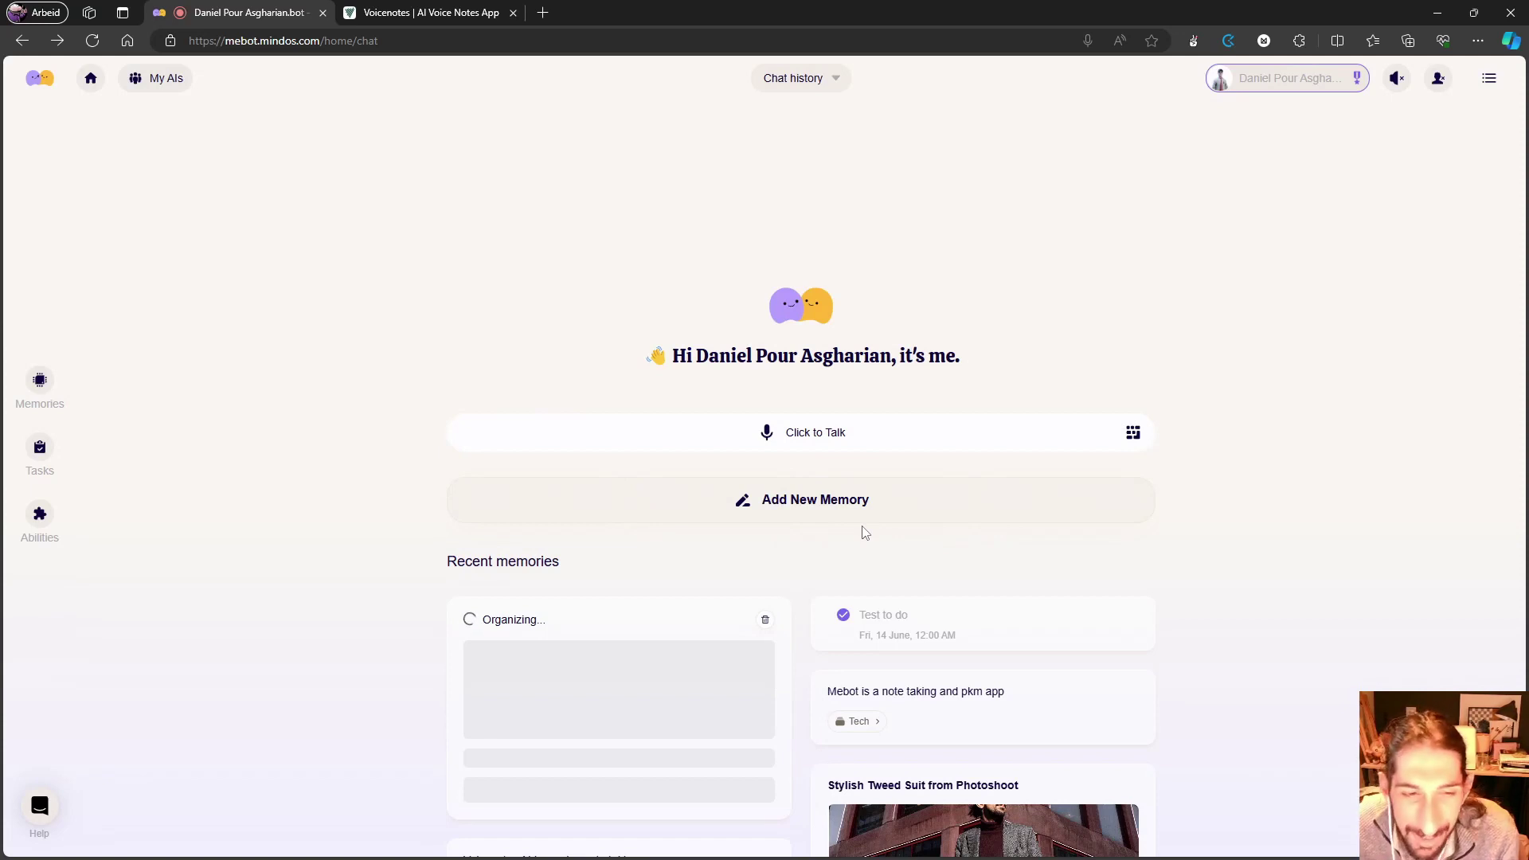
Step: Open the "Formal Event in a Sophisticated Setting" memory from the recent memories and read its Insights section
scroll(693, 597, "down", 1)
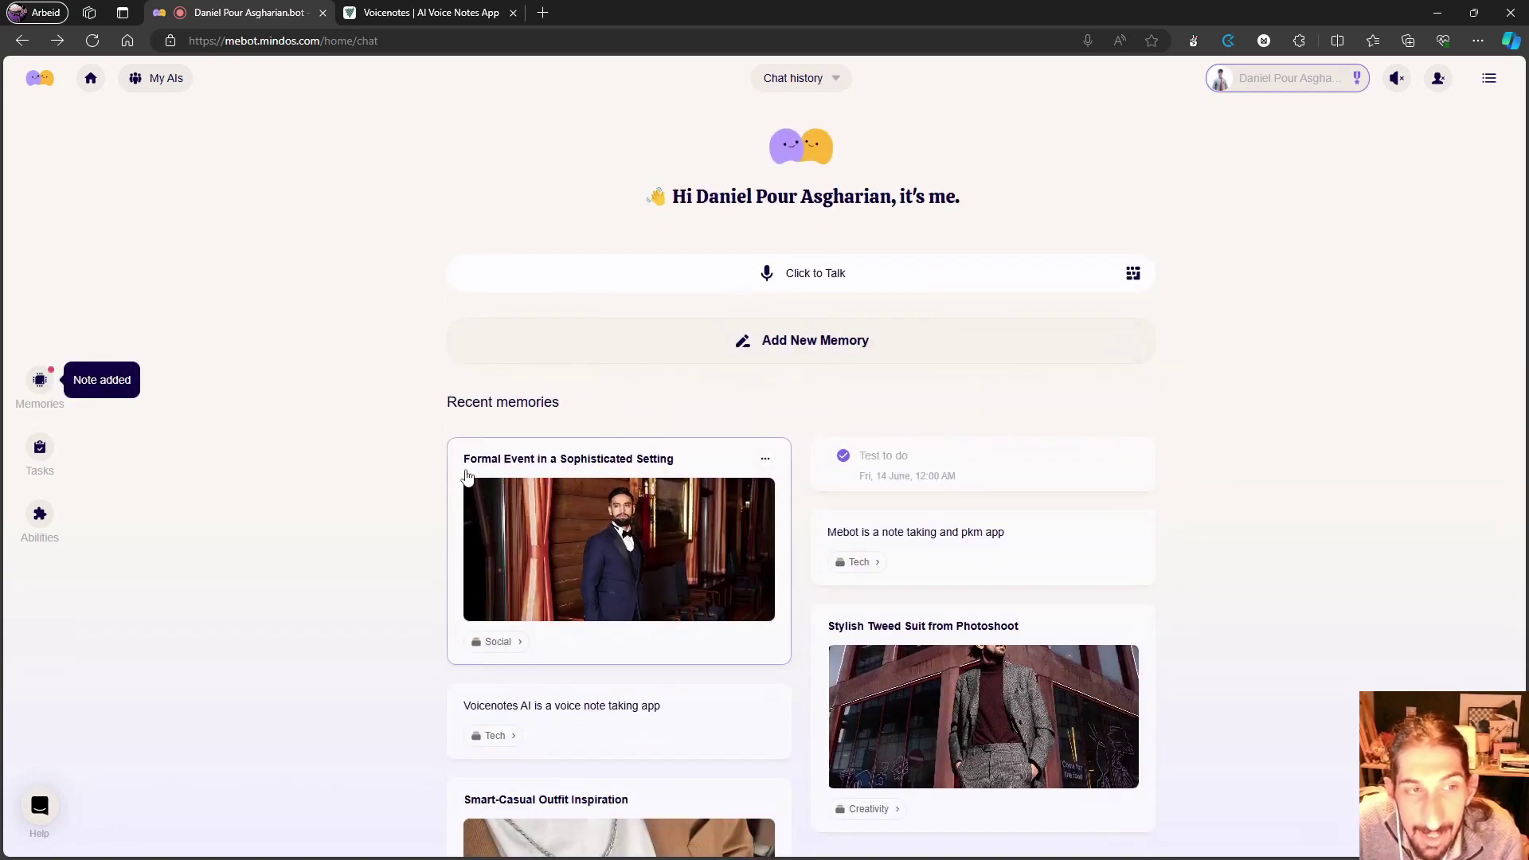
left_click(572, 473)
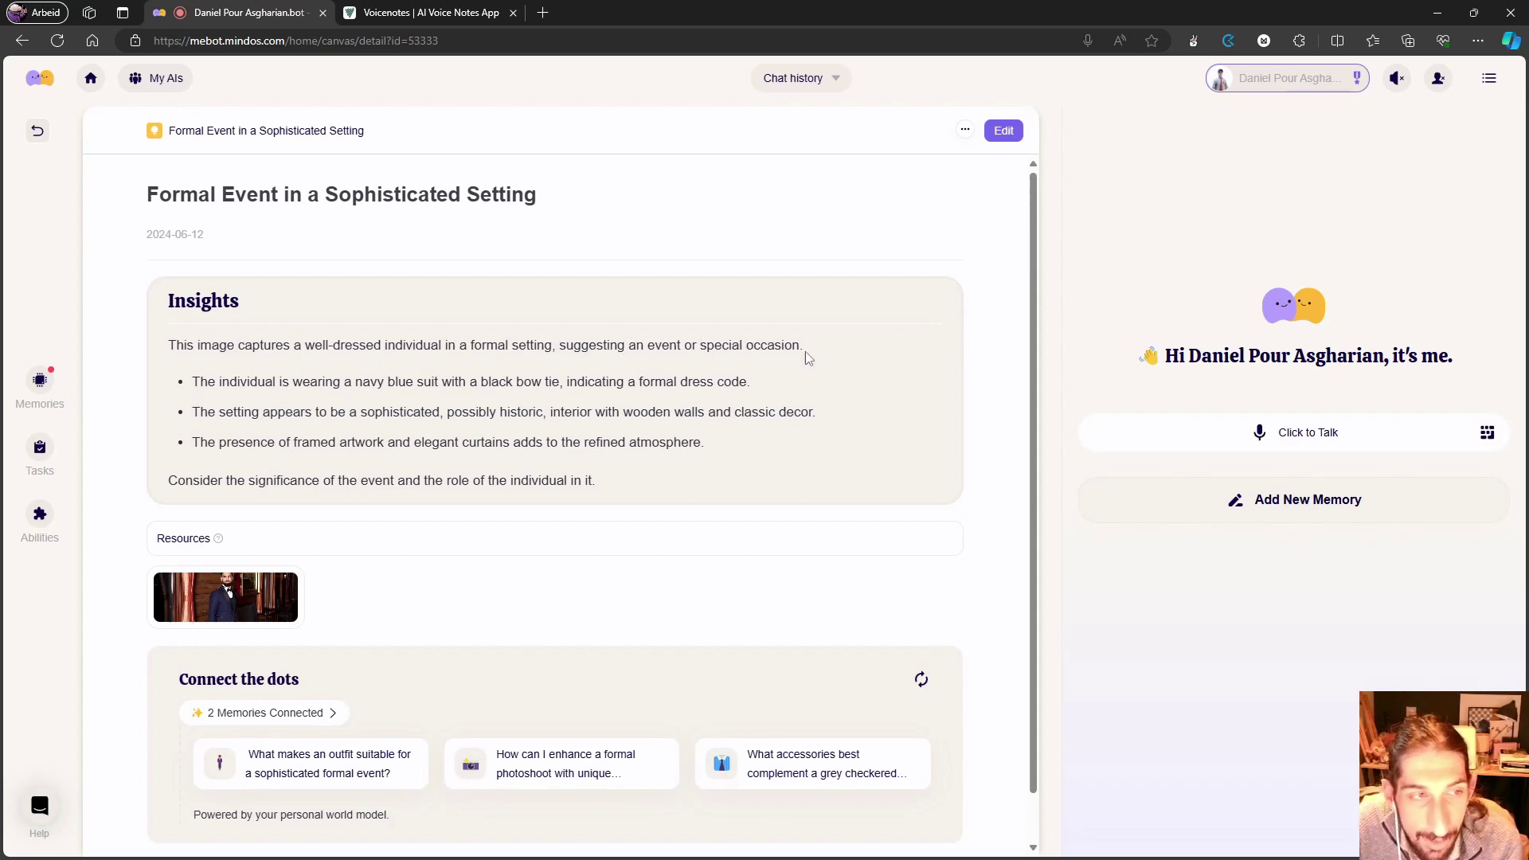
left_click_drag(836, 349, 99, 341)
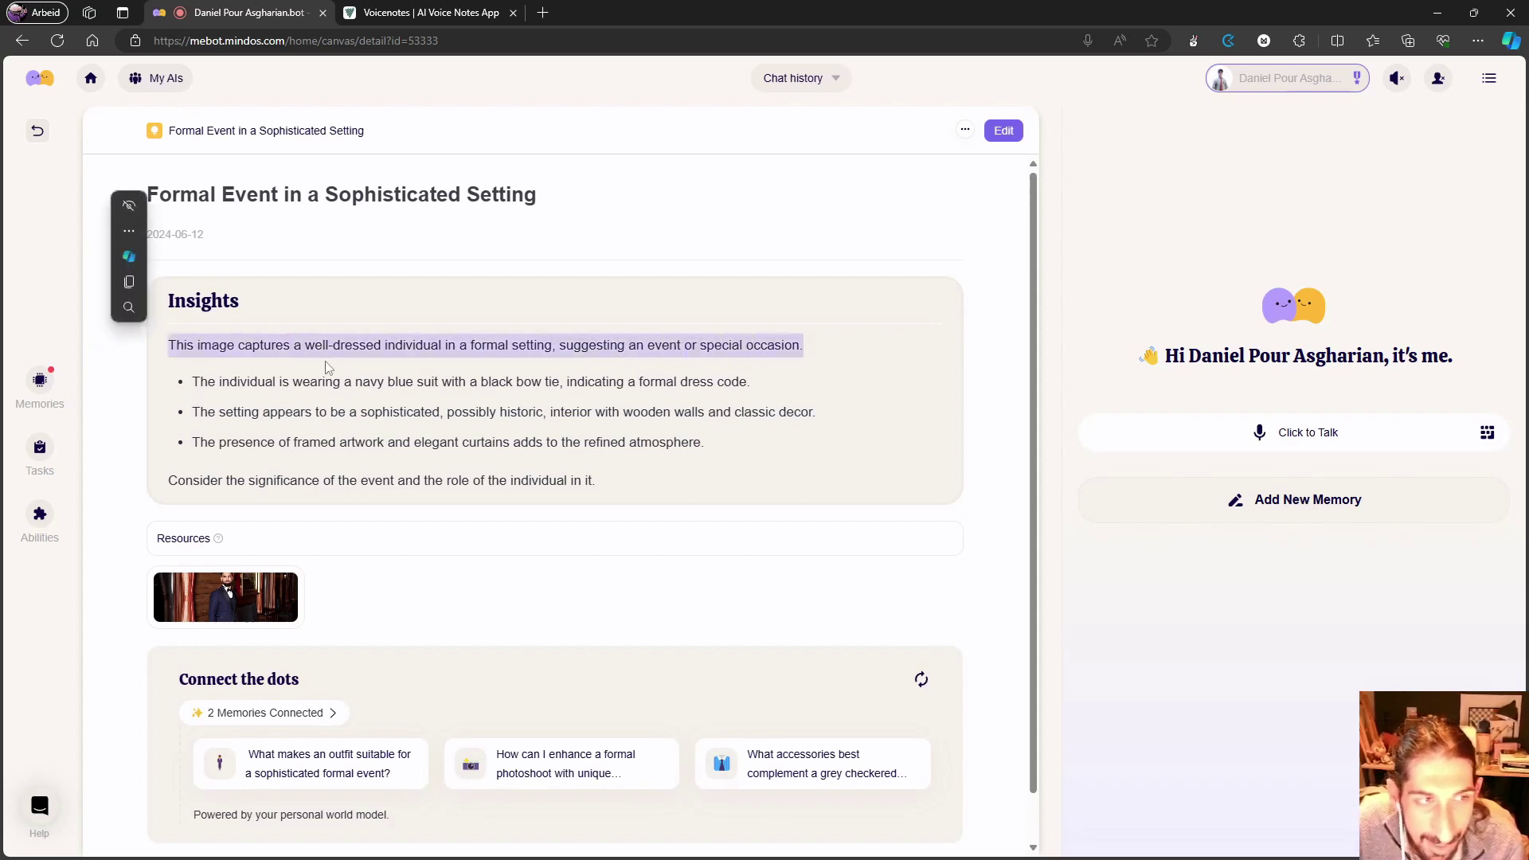
double_click(317, 382)
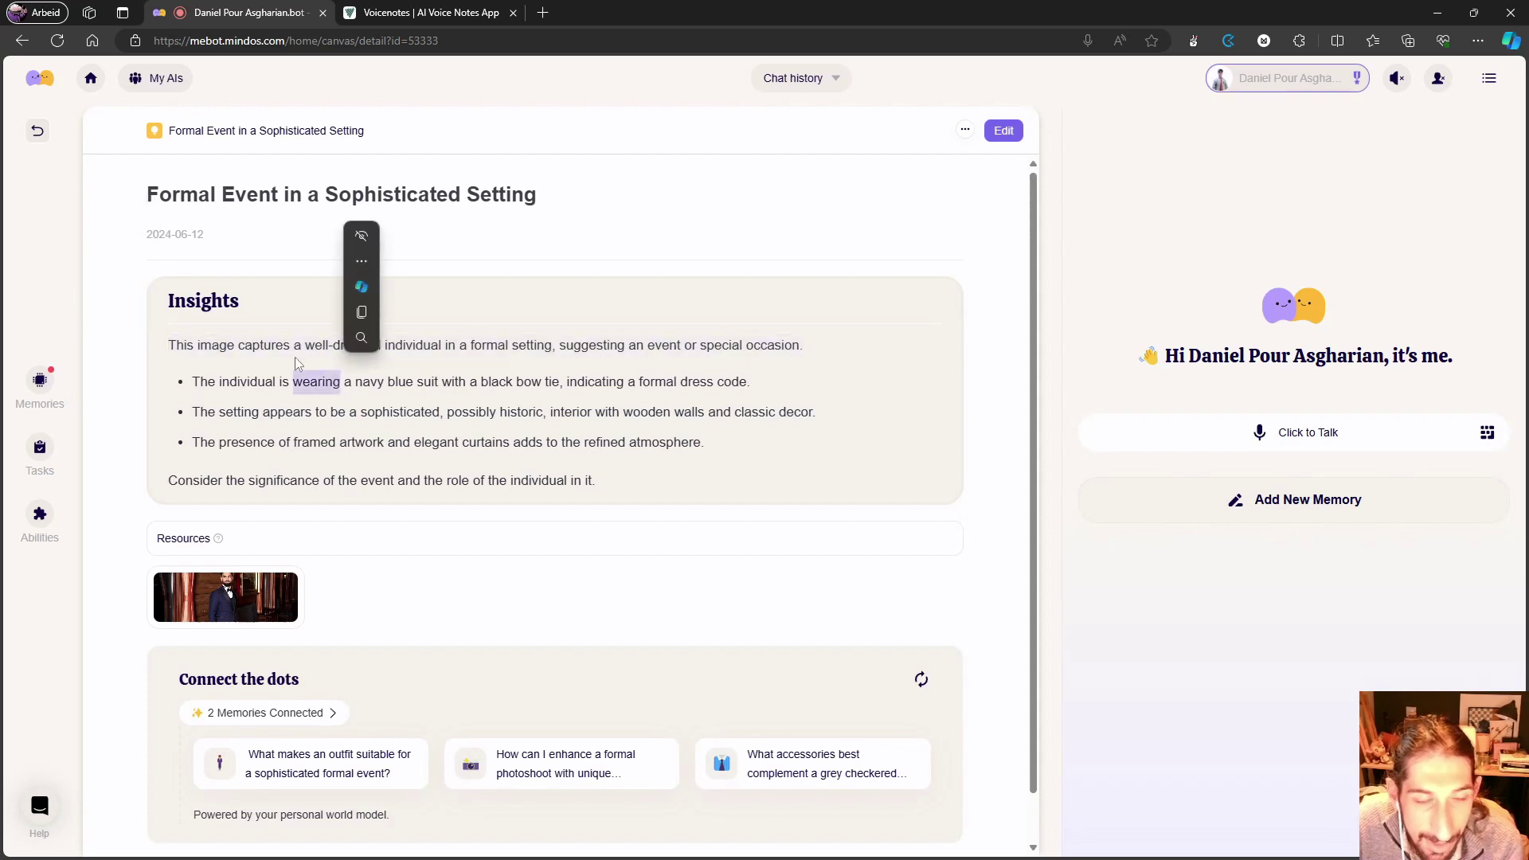
left_click(226, 385)
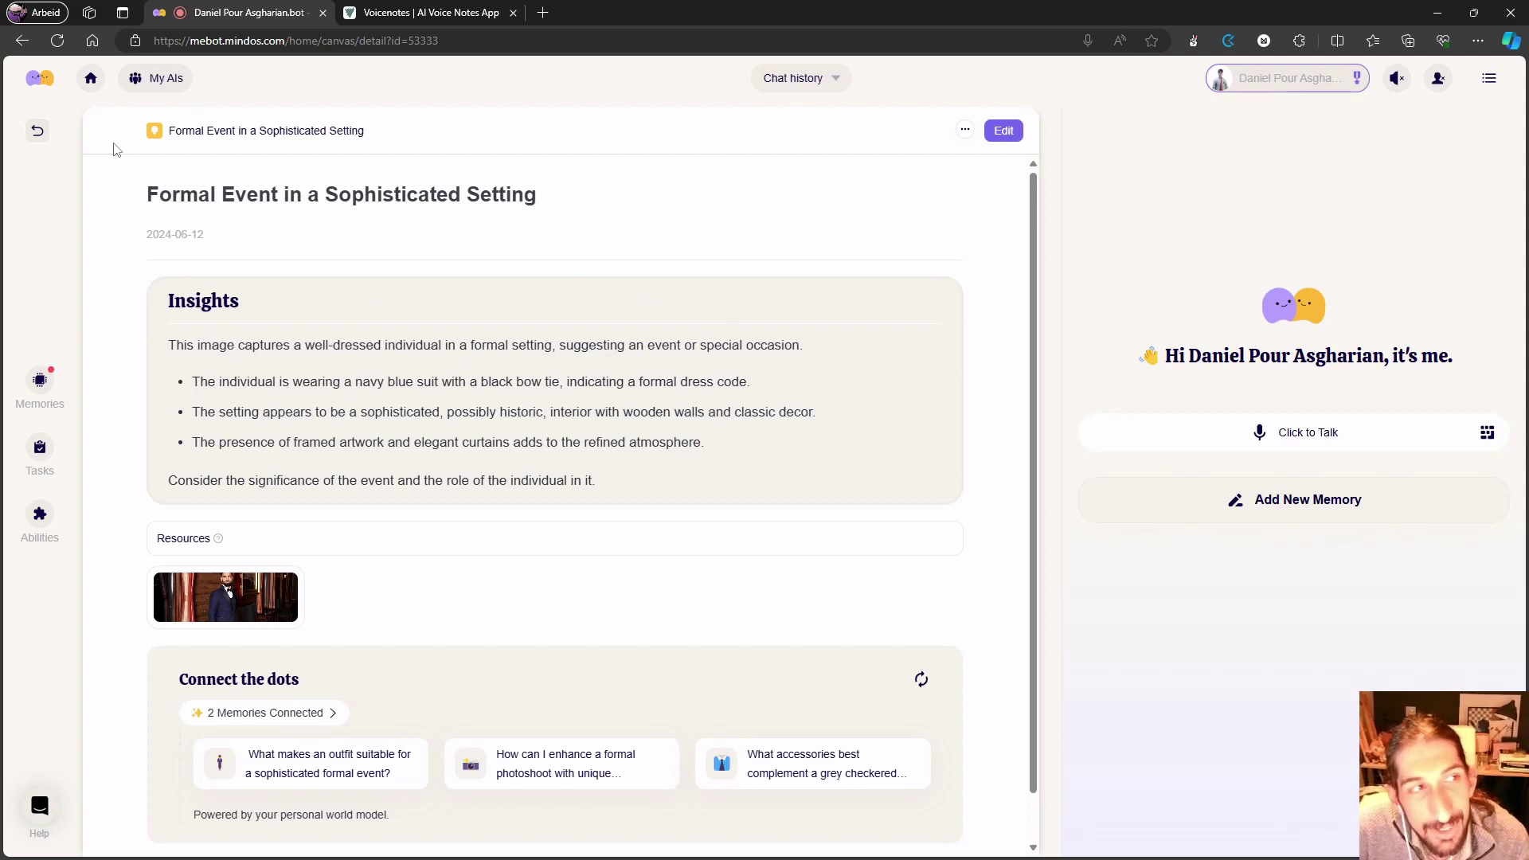
Step: Delete the "Formal Event in a Sophisticated Setting" memory from the Images type in Memories
left_click(40, 380)
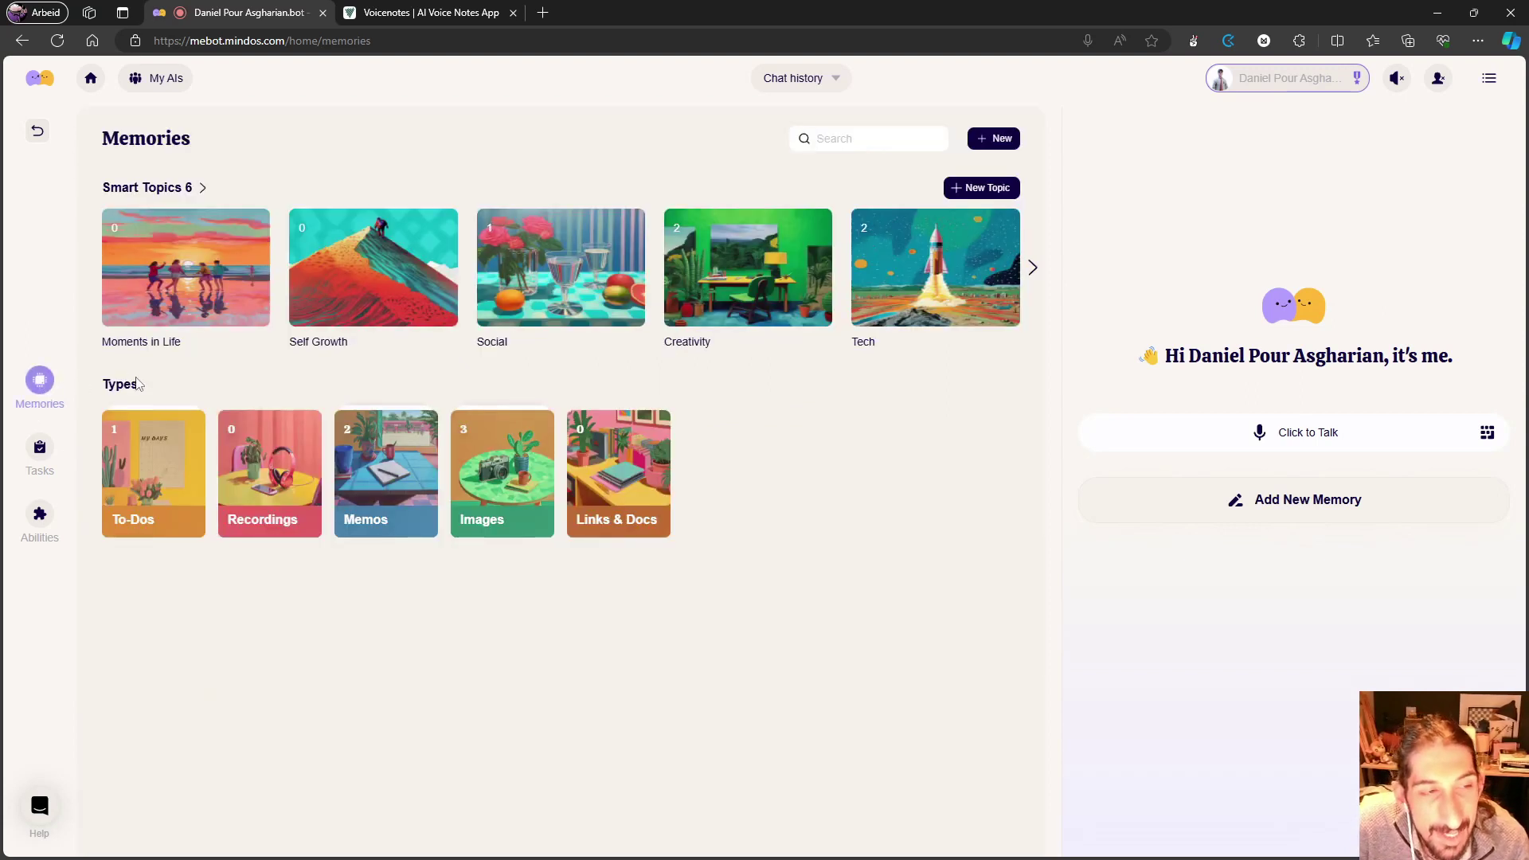
left_click(468, 471)
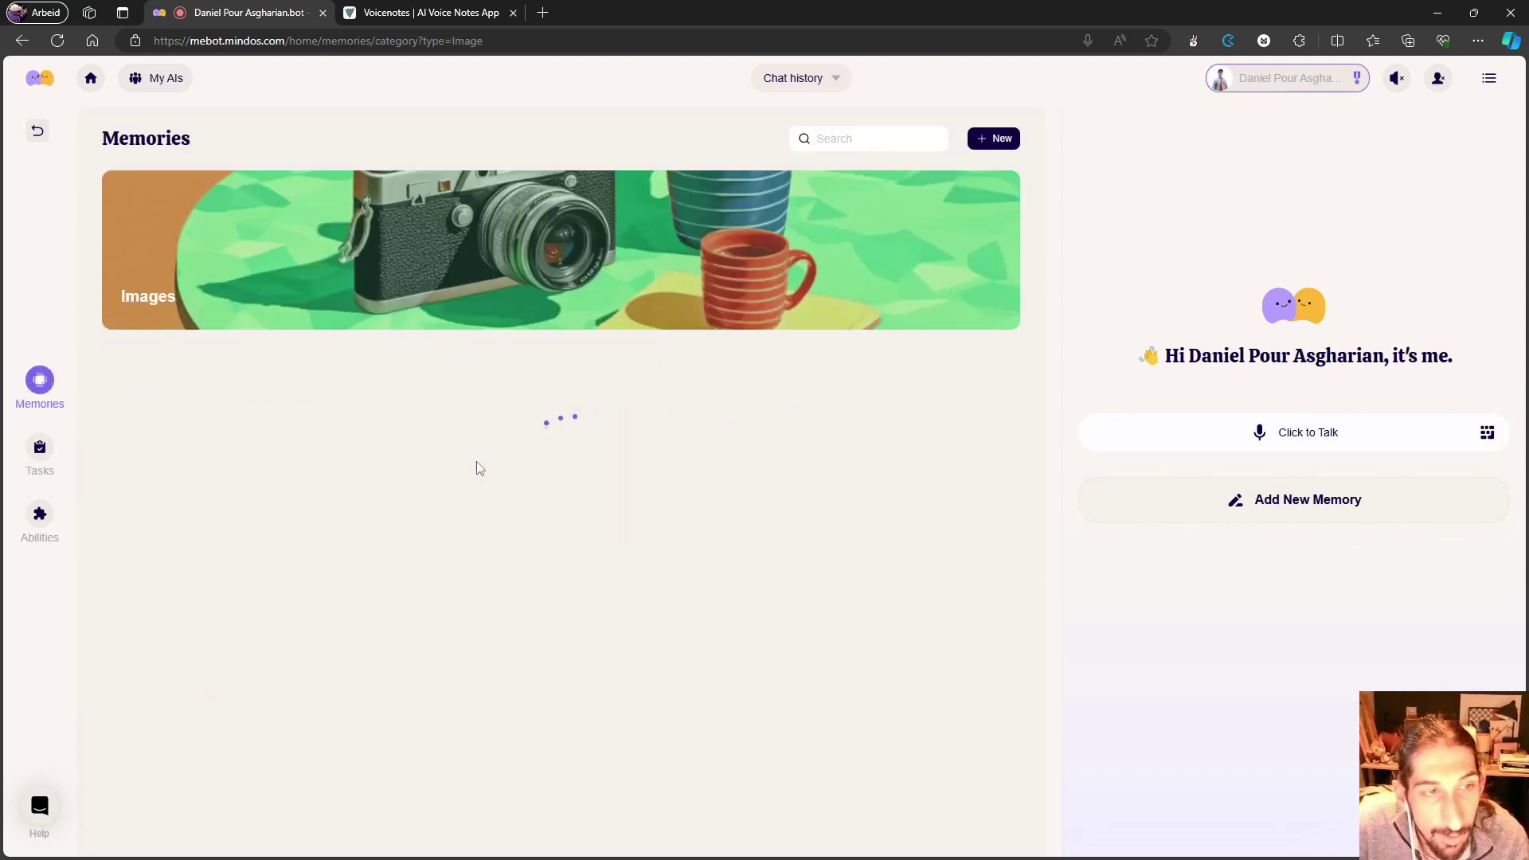
left_click(525, 387)
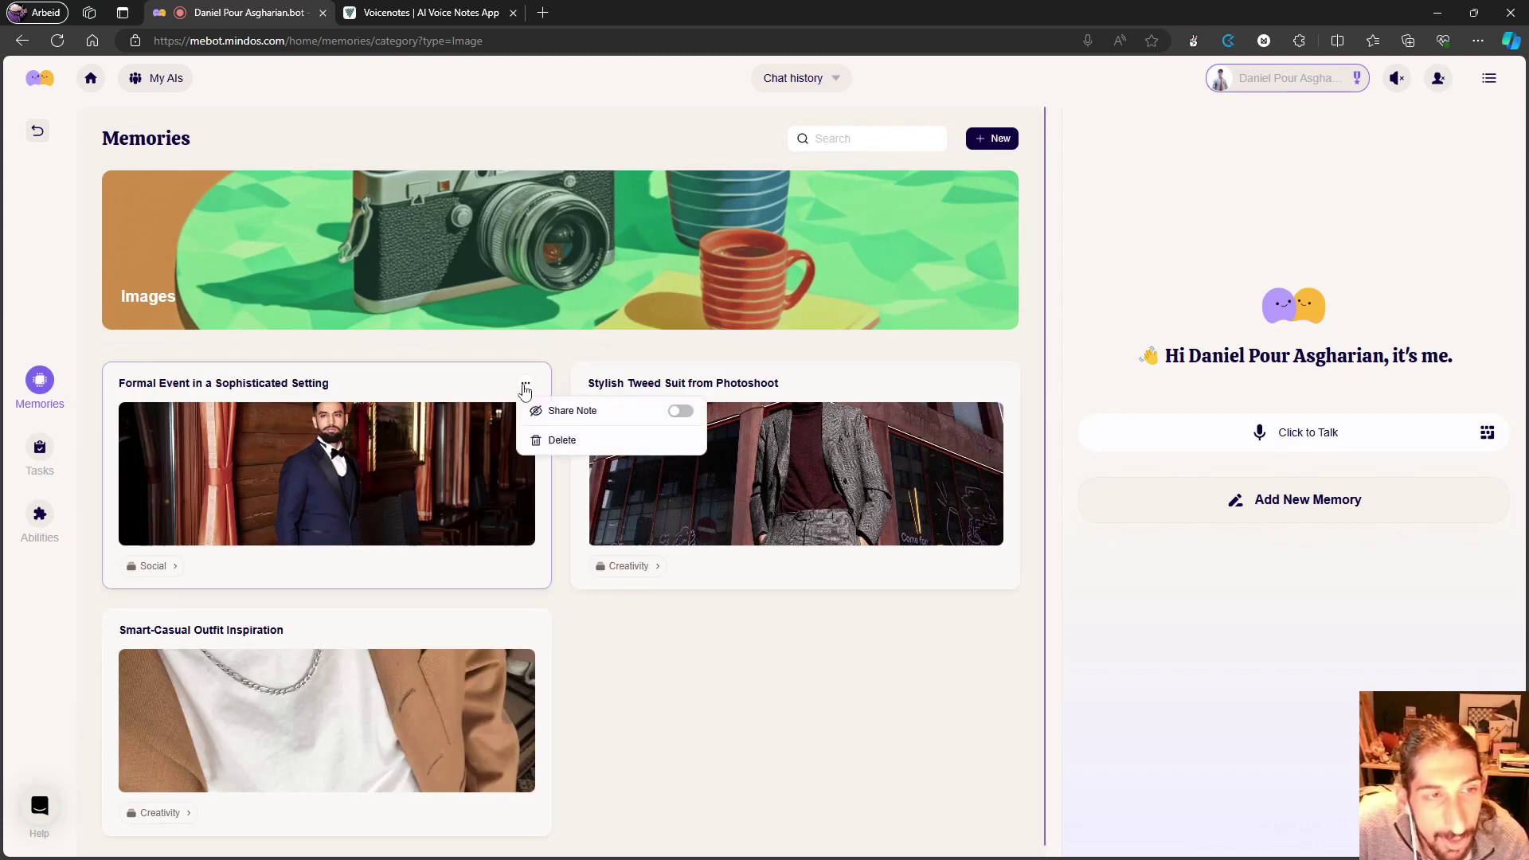
left_click(571, 445)
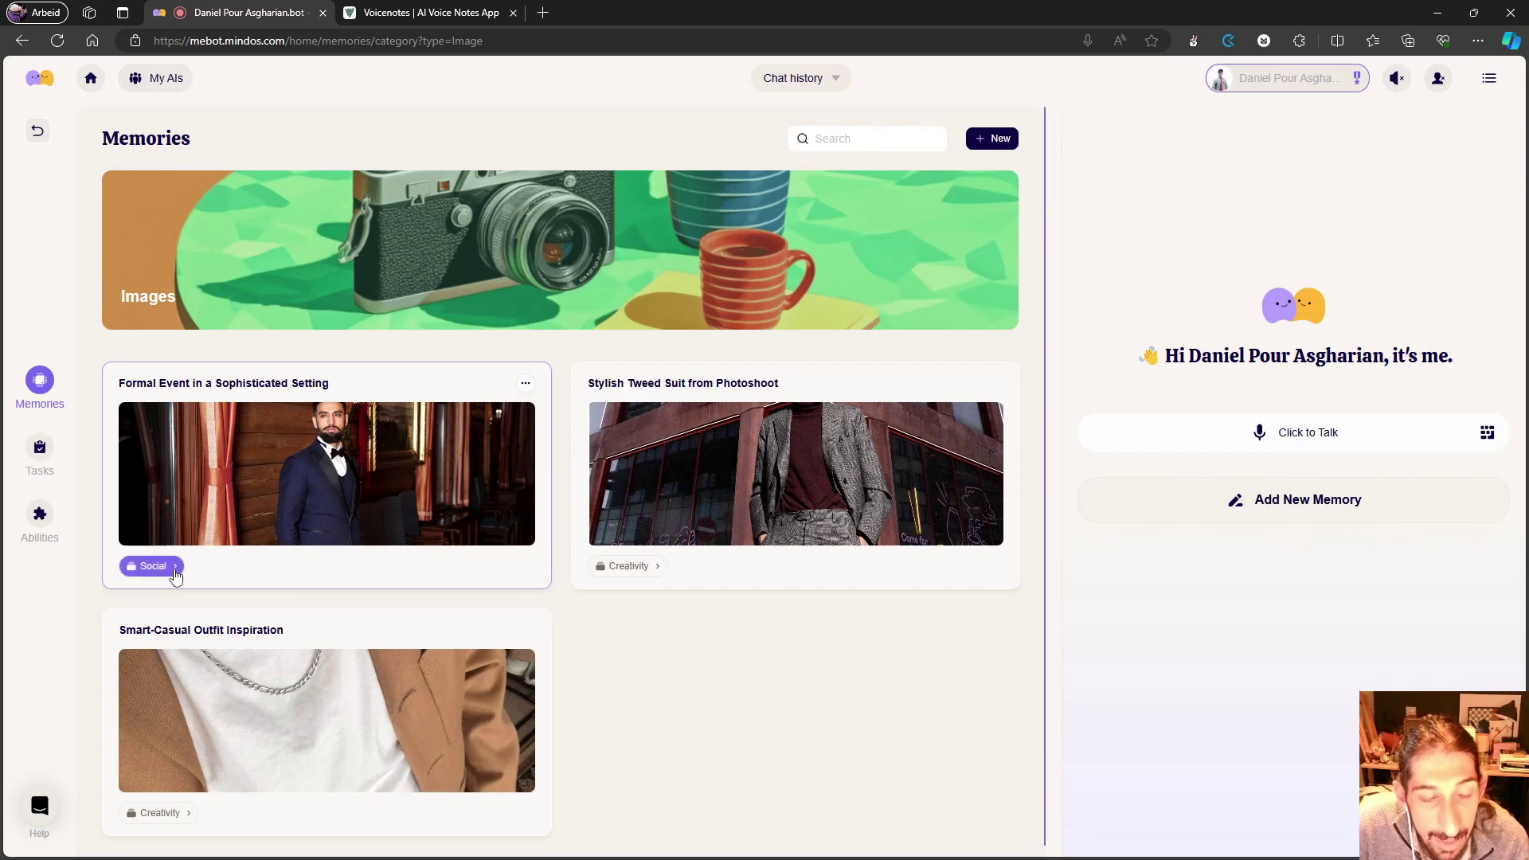
left_click(525, 385)
left_click(560, 451)
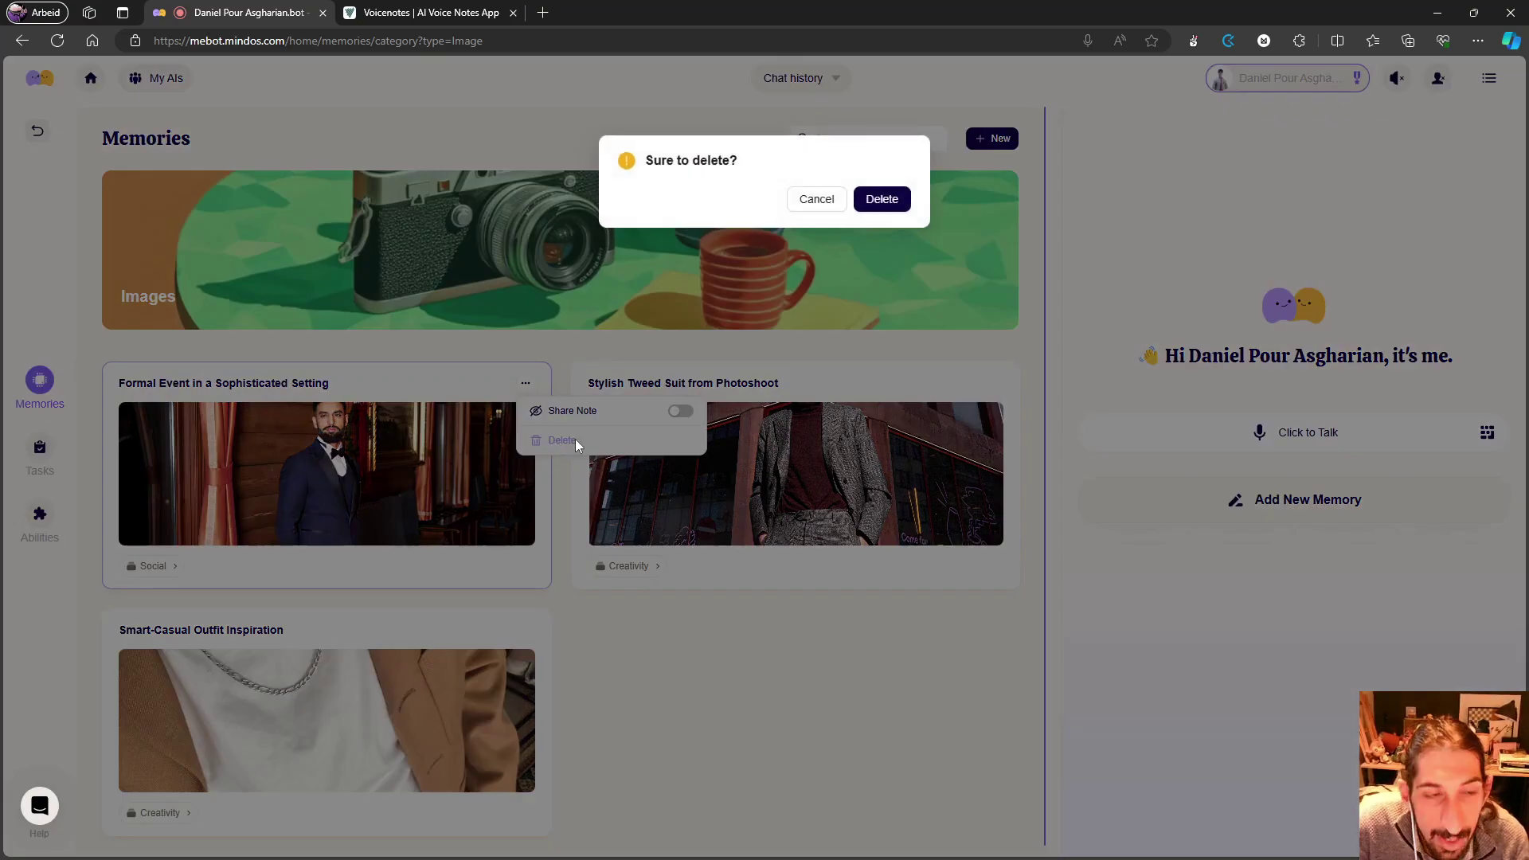
left_click(883, 199)
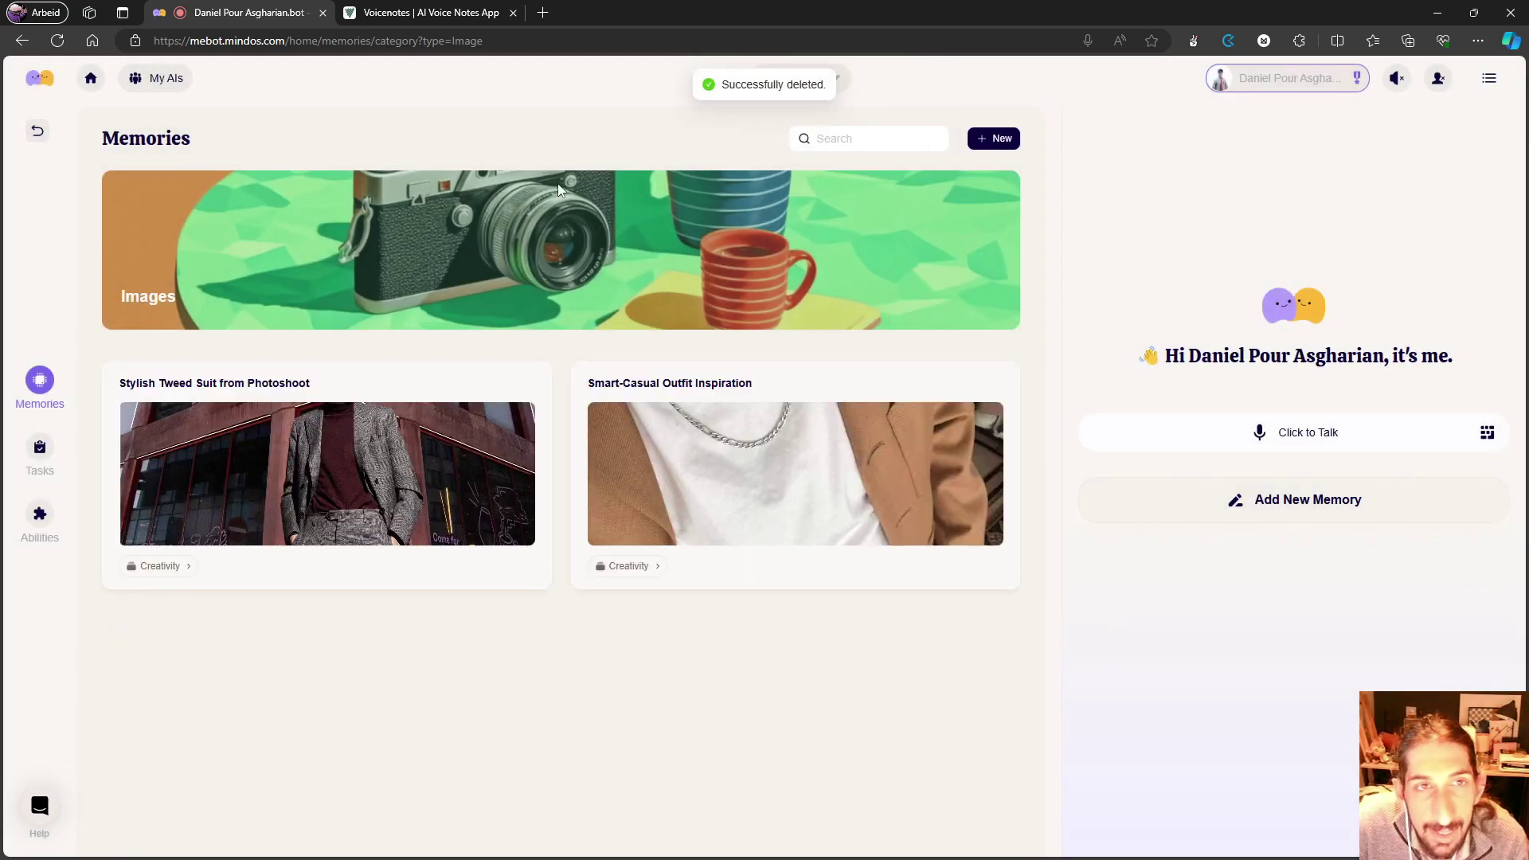
Step: Return to the home page and delete the "Formal Event in a Sophisticated Setting" card still listed in Recent memories
double_click(37, 132)
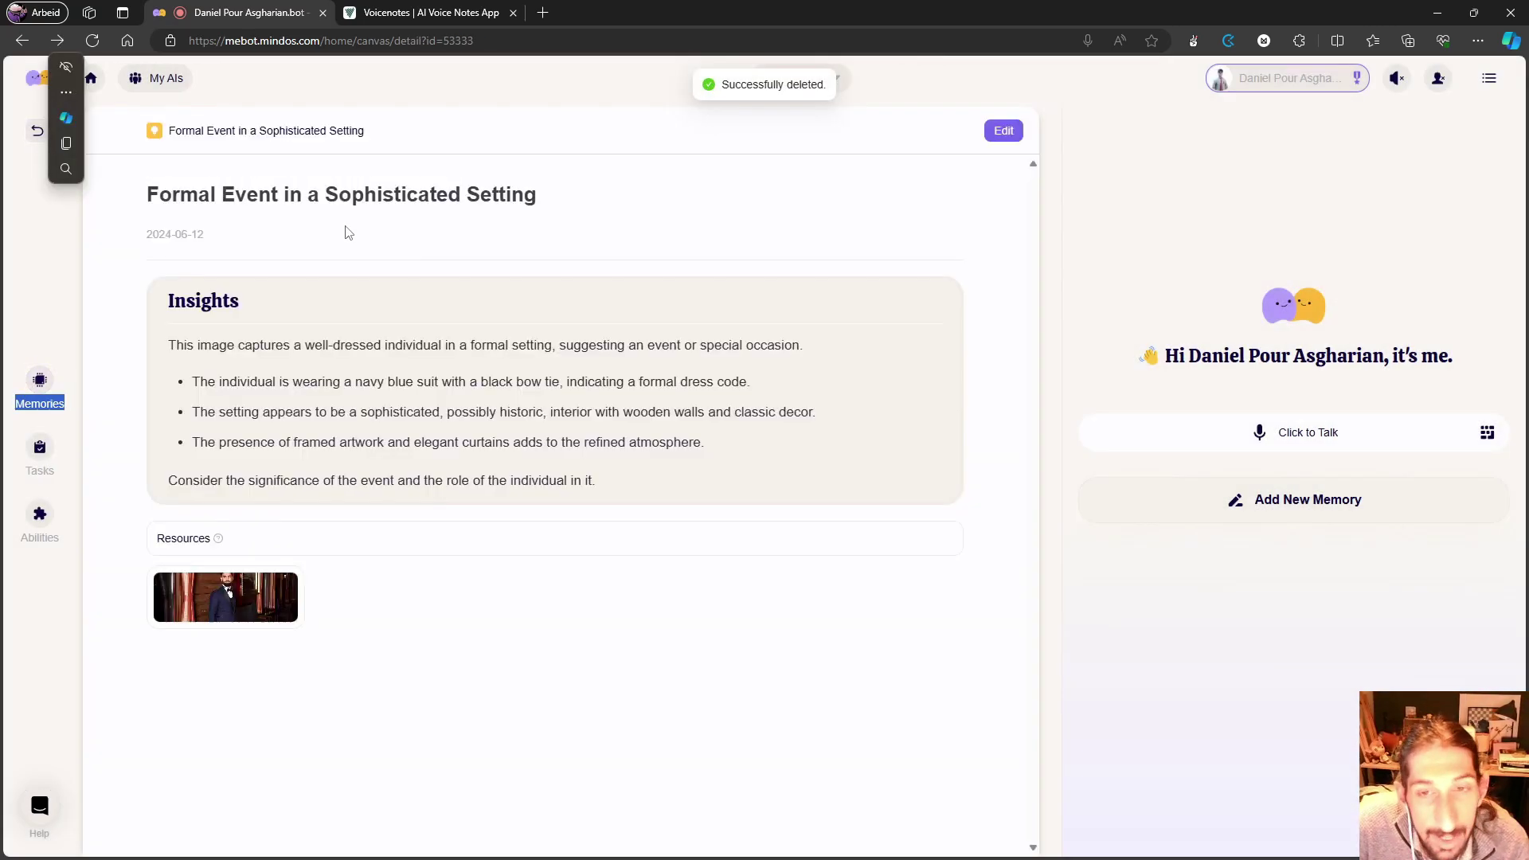
left_click(89, 80)
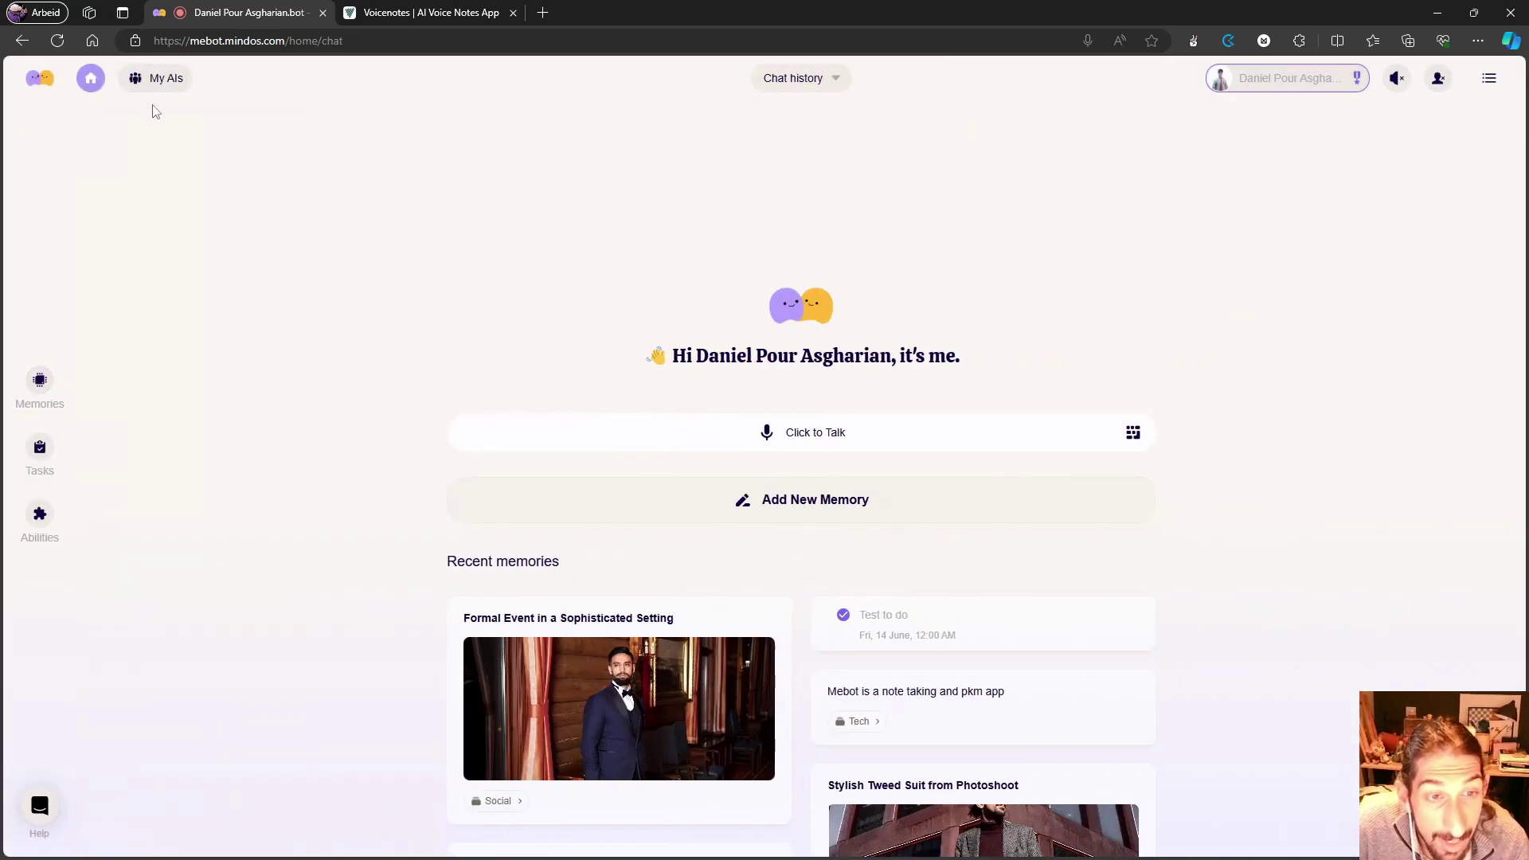
scroll(580, 444, "down", 2)
left_click(765, 463)
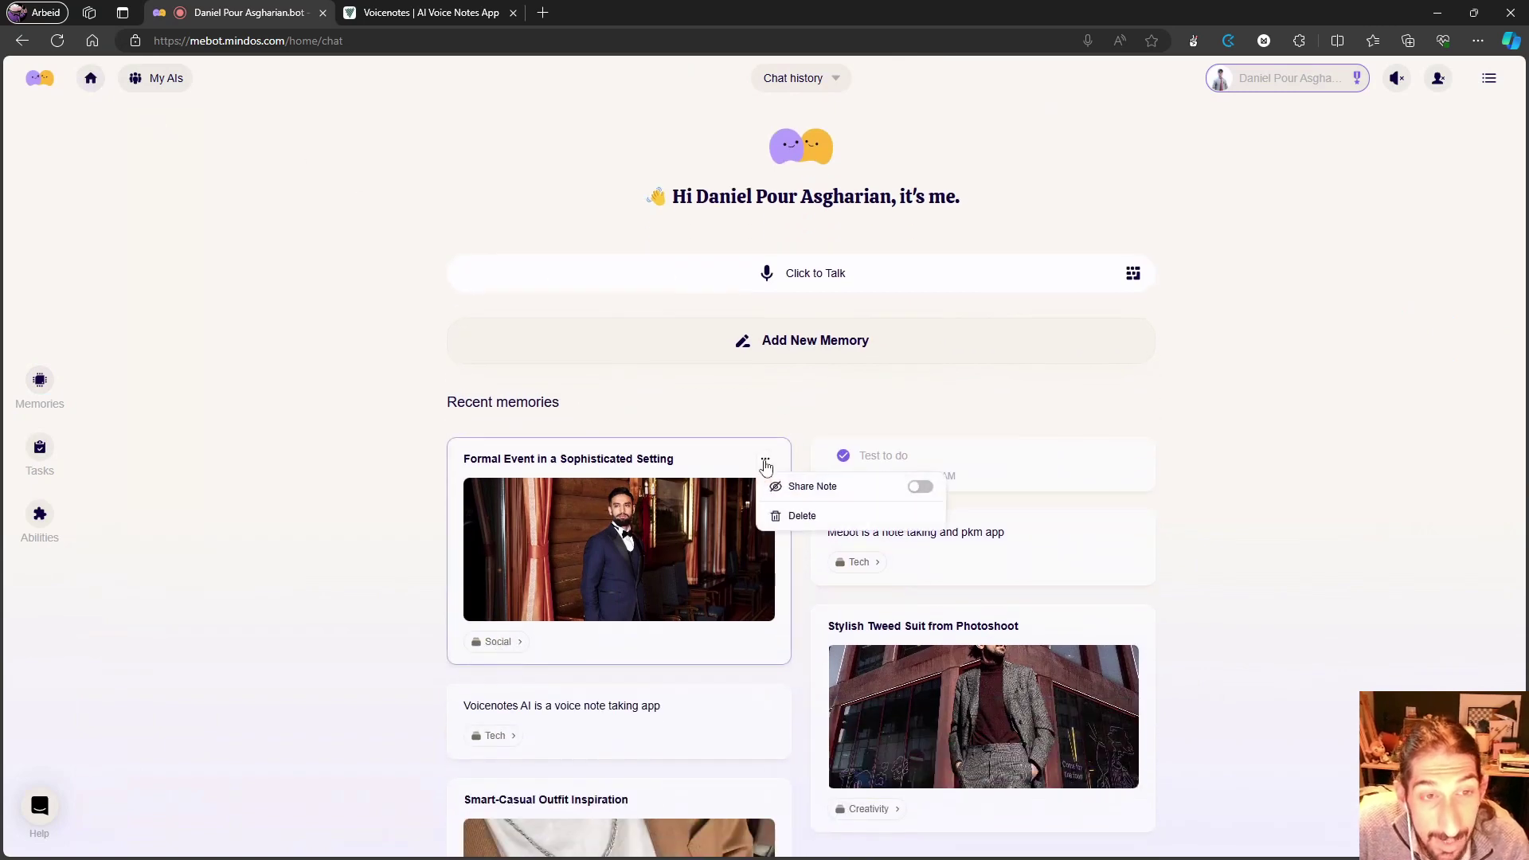
left_click(799, 517)
left_click(881, 199)
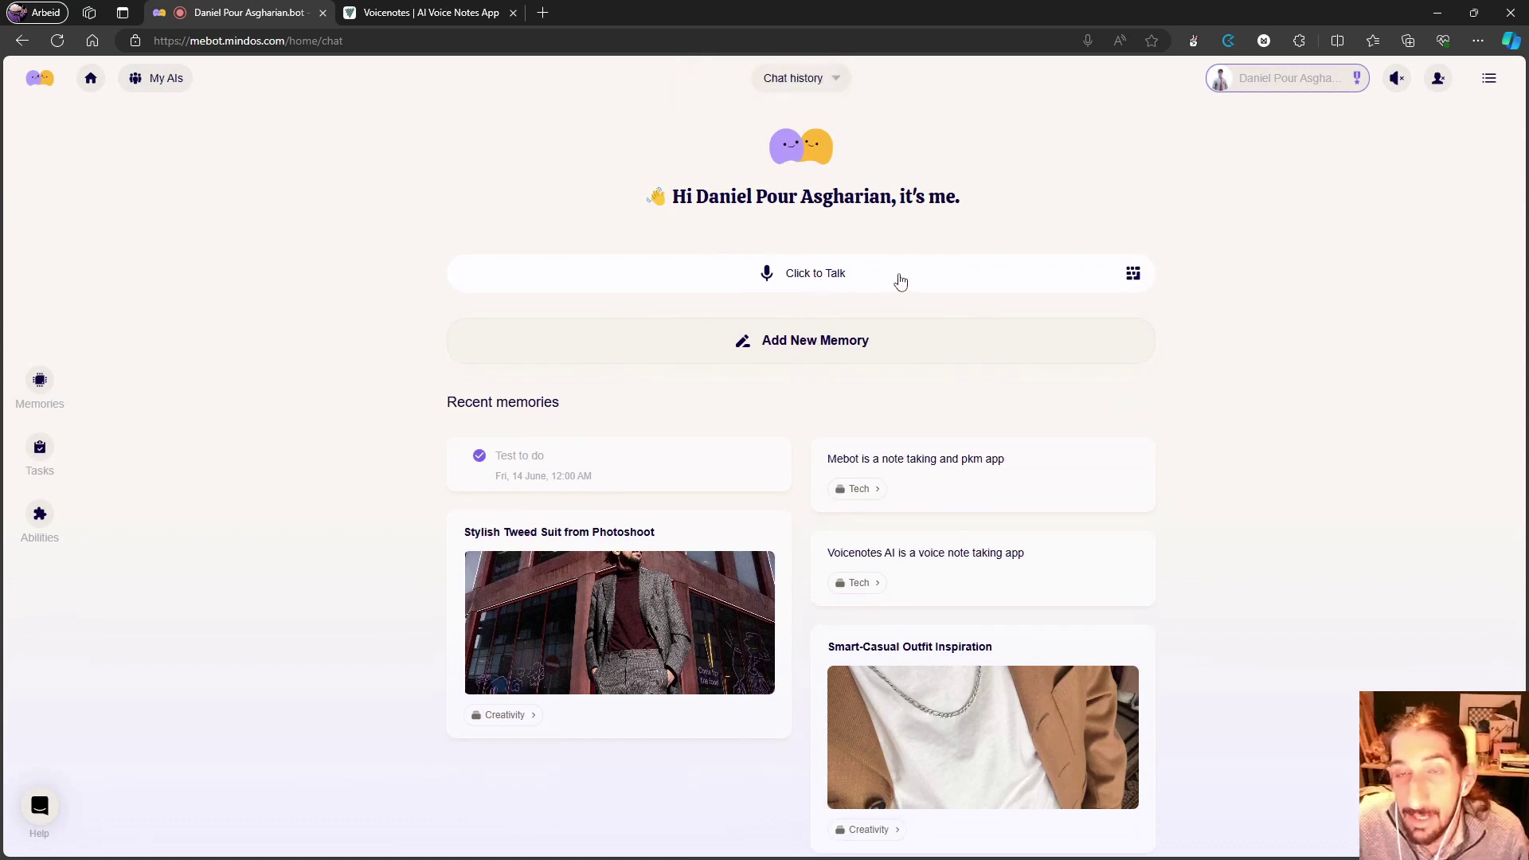
Step: Send the AI two voice messages, one about talking to it and one about using Voicenotes AI for quick capturing and fleeting notes
left_click(748, 282)
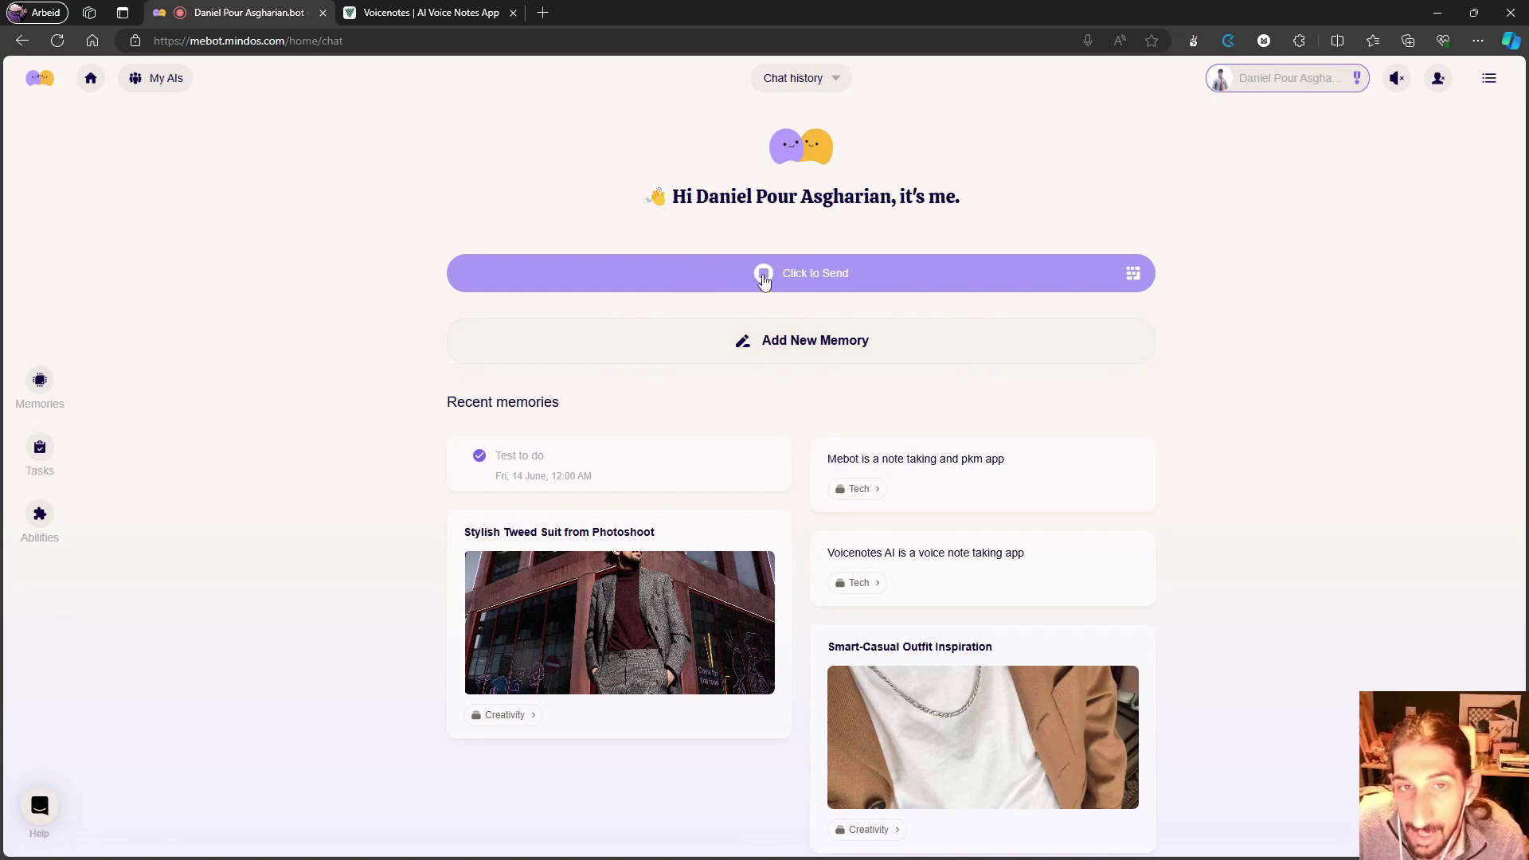
left_click(807, 277)
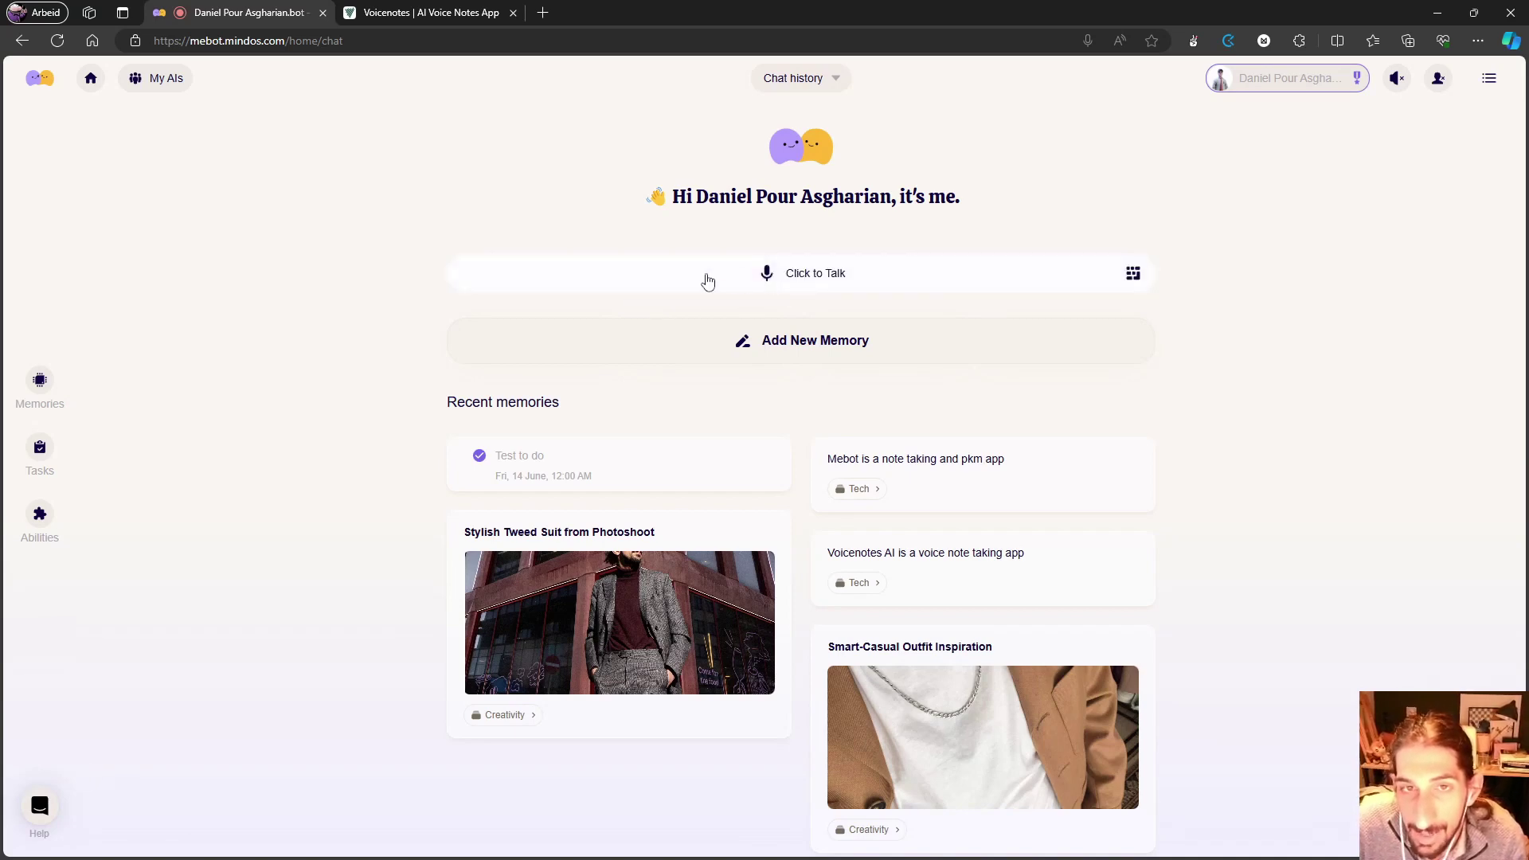
mouse_move(550, 345)
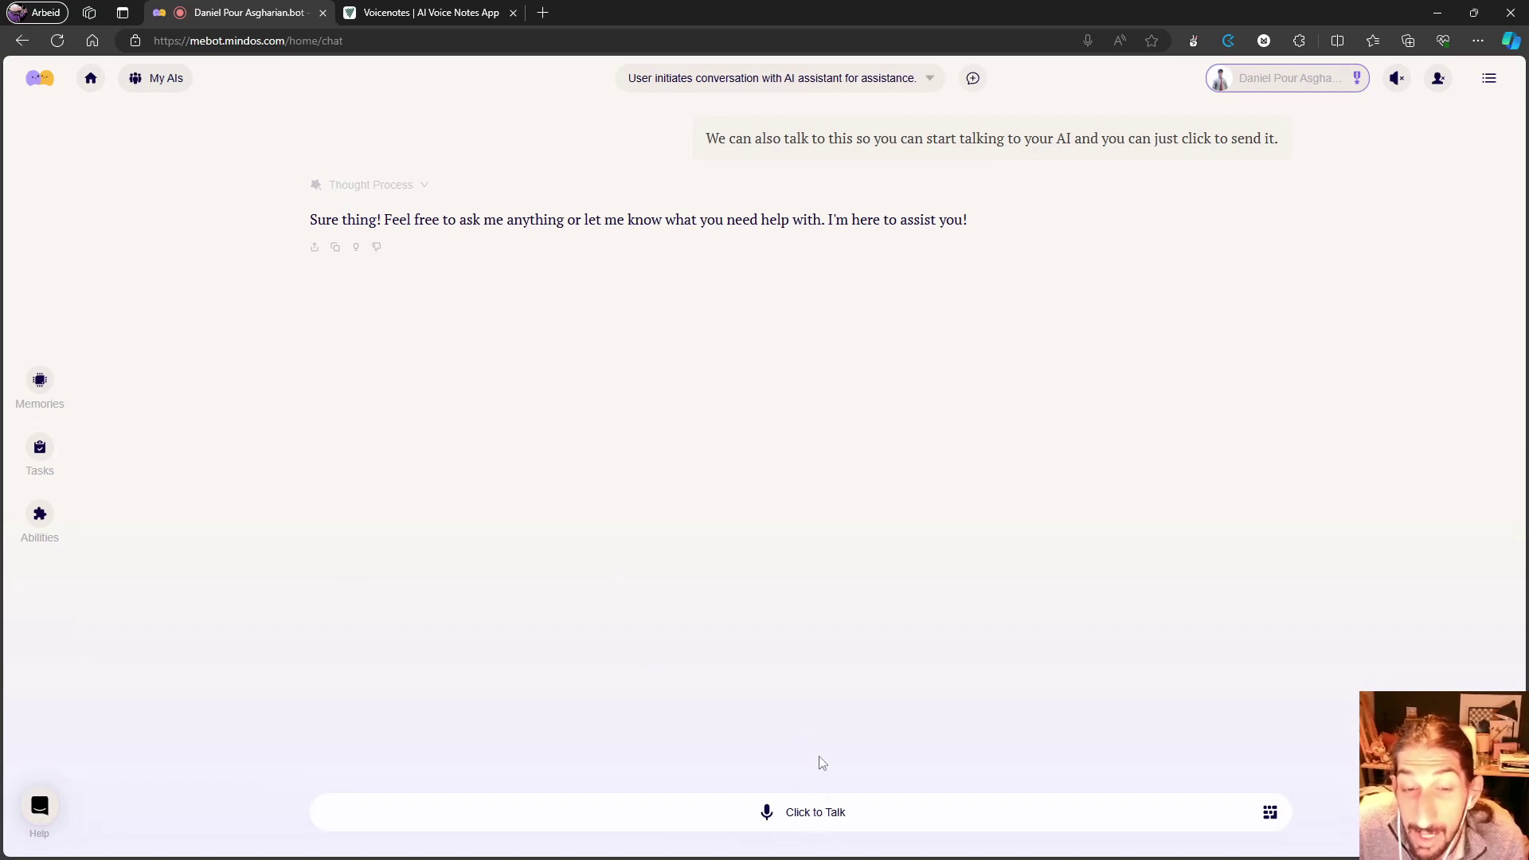
left_click(829, 819)
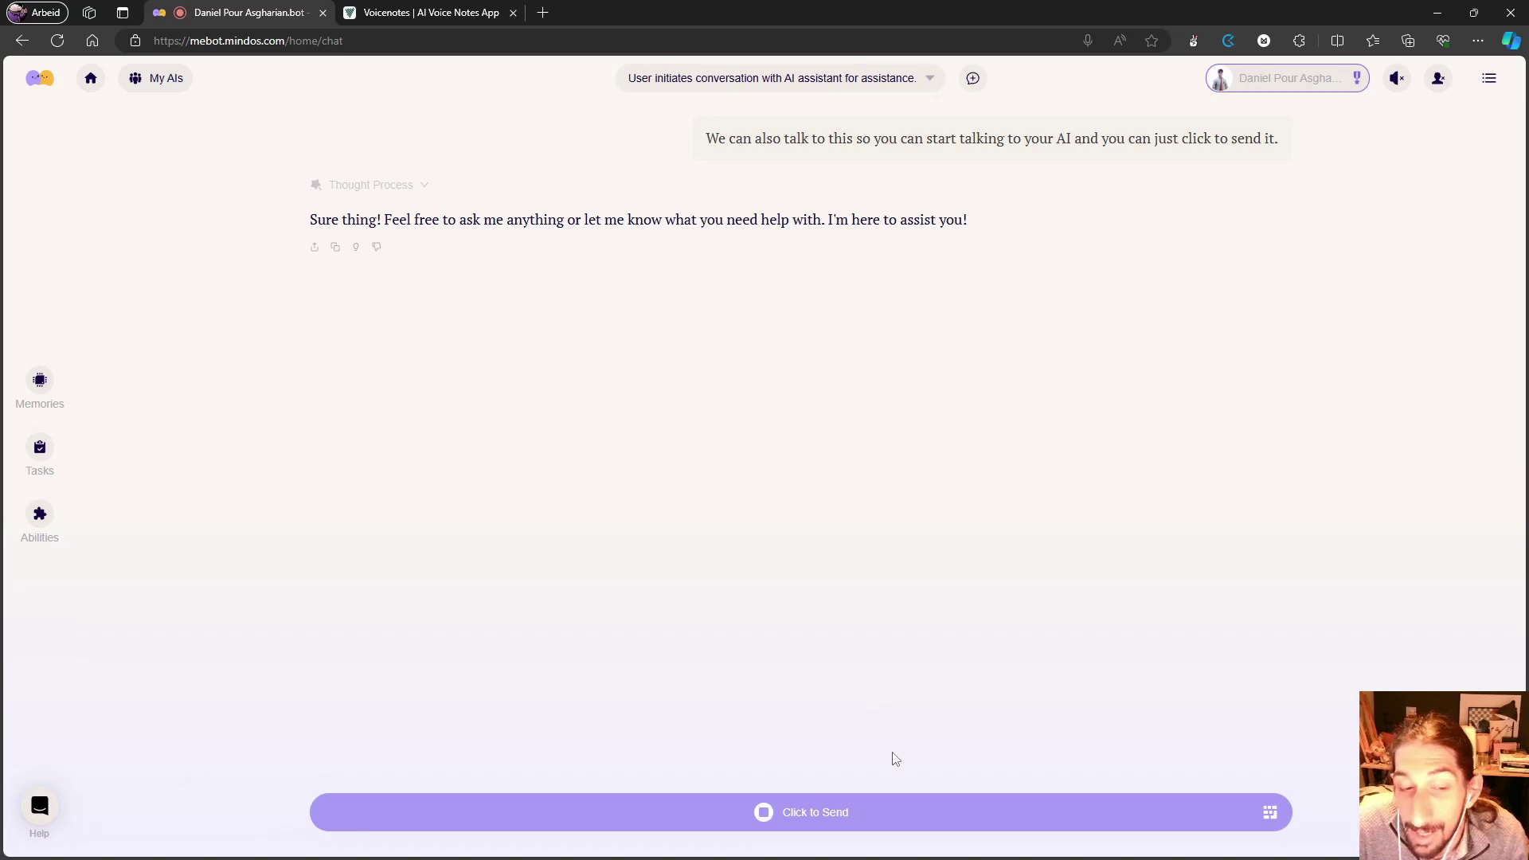
left_click(851, 825)
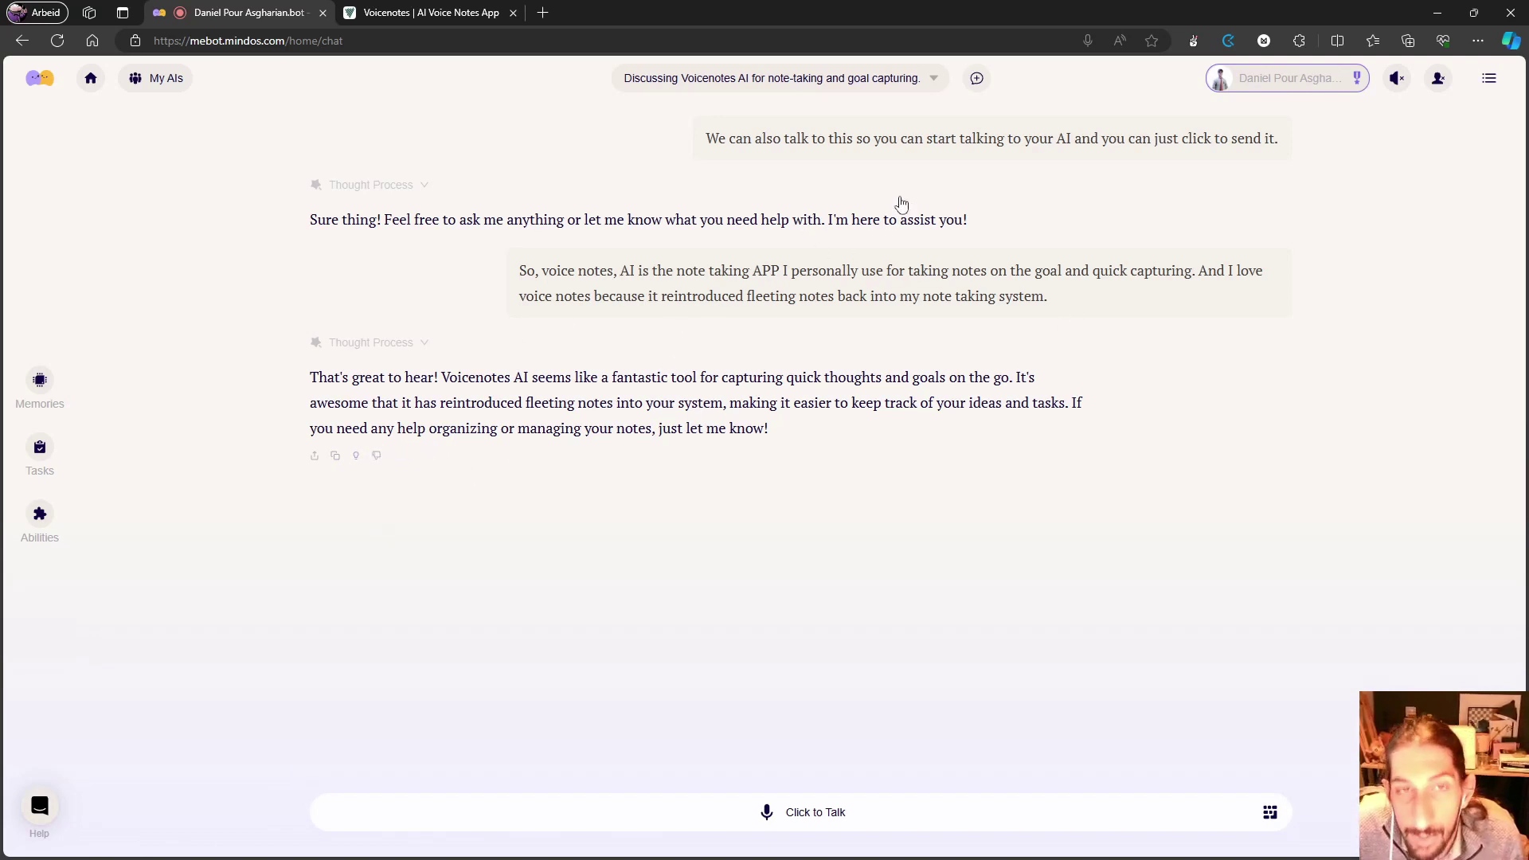
Step: Expand the thought process of the AI's first reply, read it, and collapse it again
left_click(398, 188)
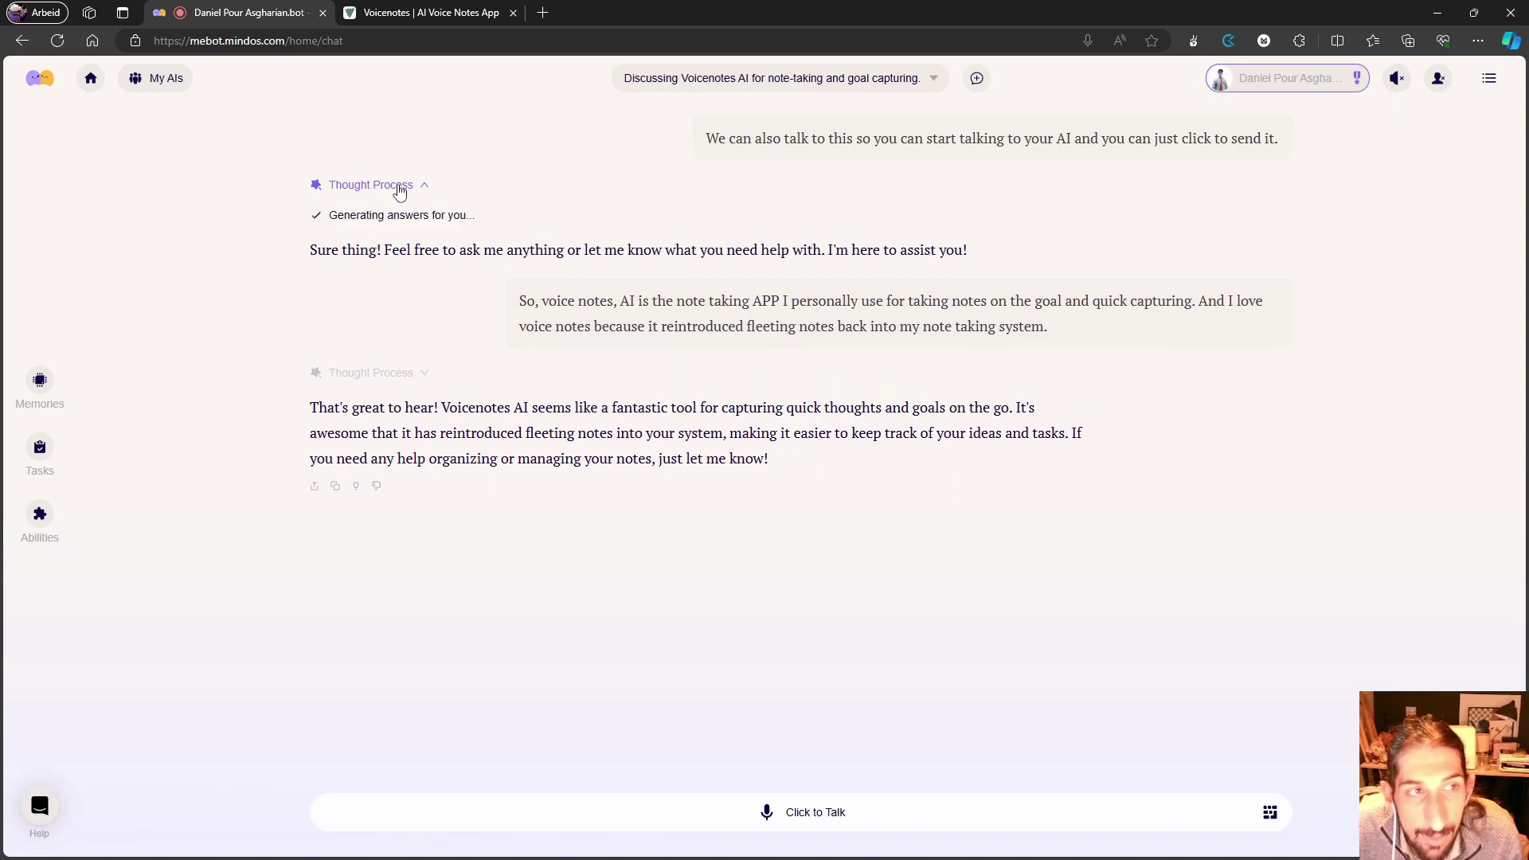
left_click(398, 186)
left_click(399, 187)
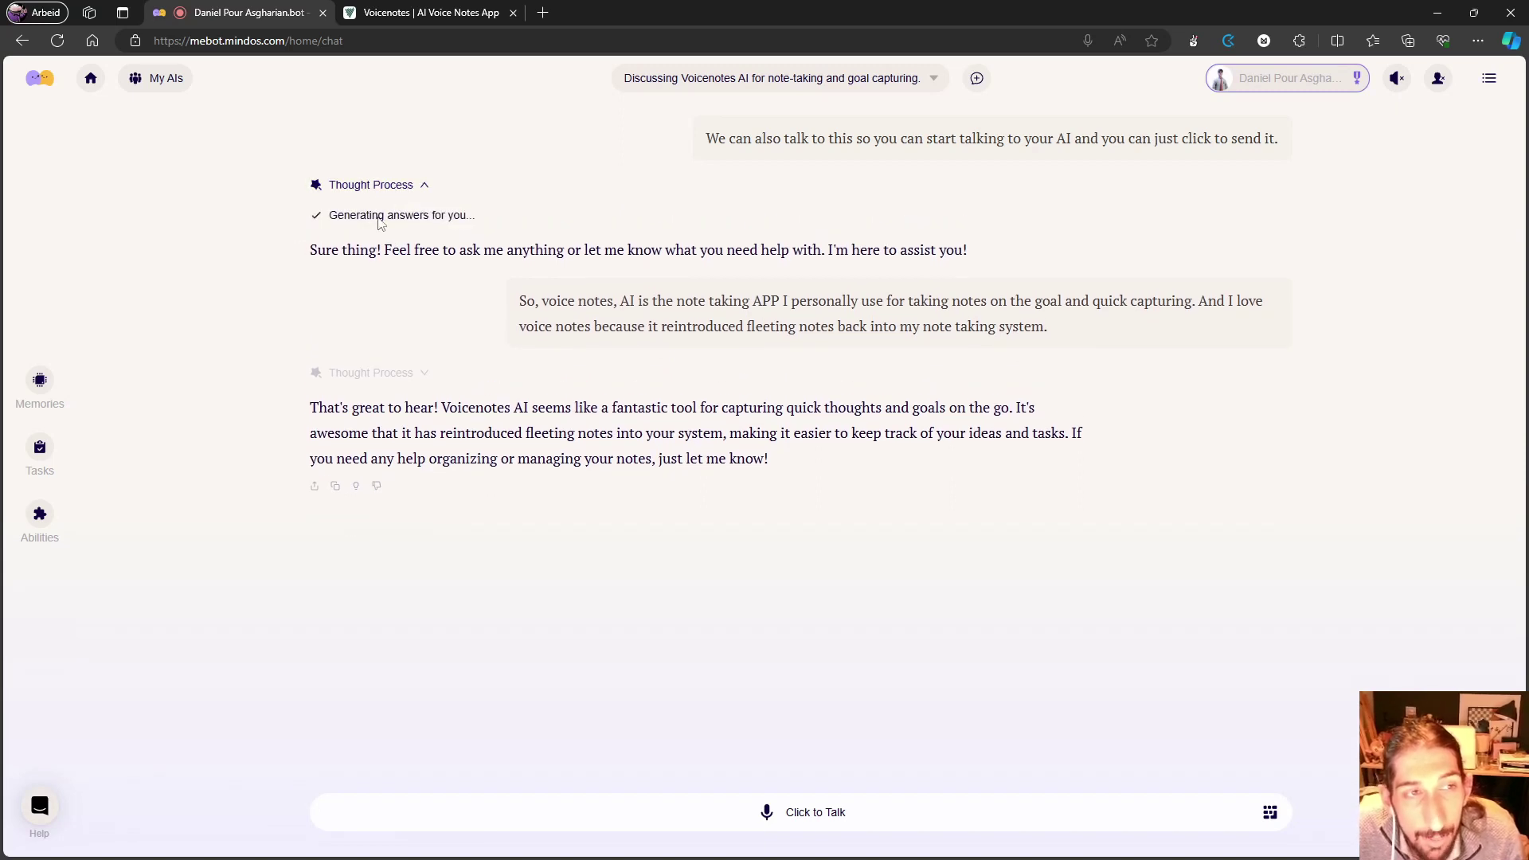
left_click(371, 185)
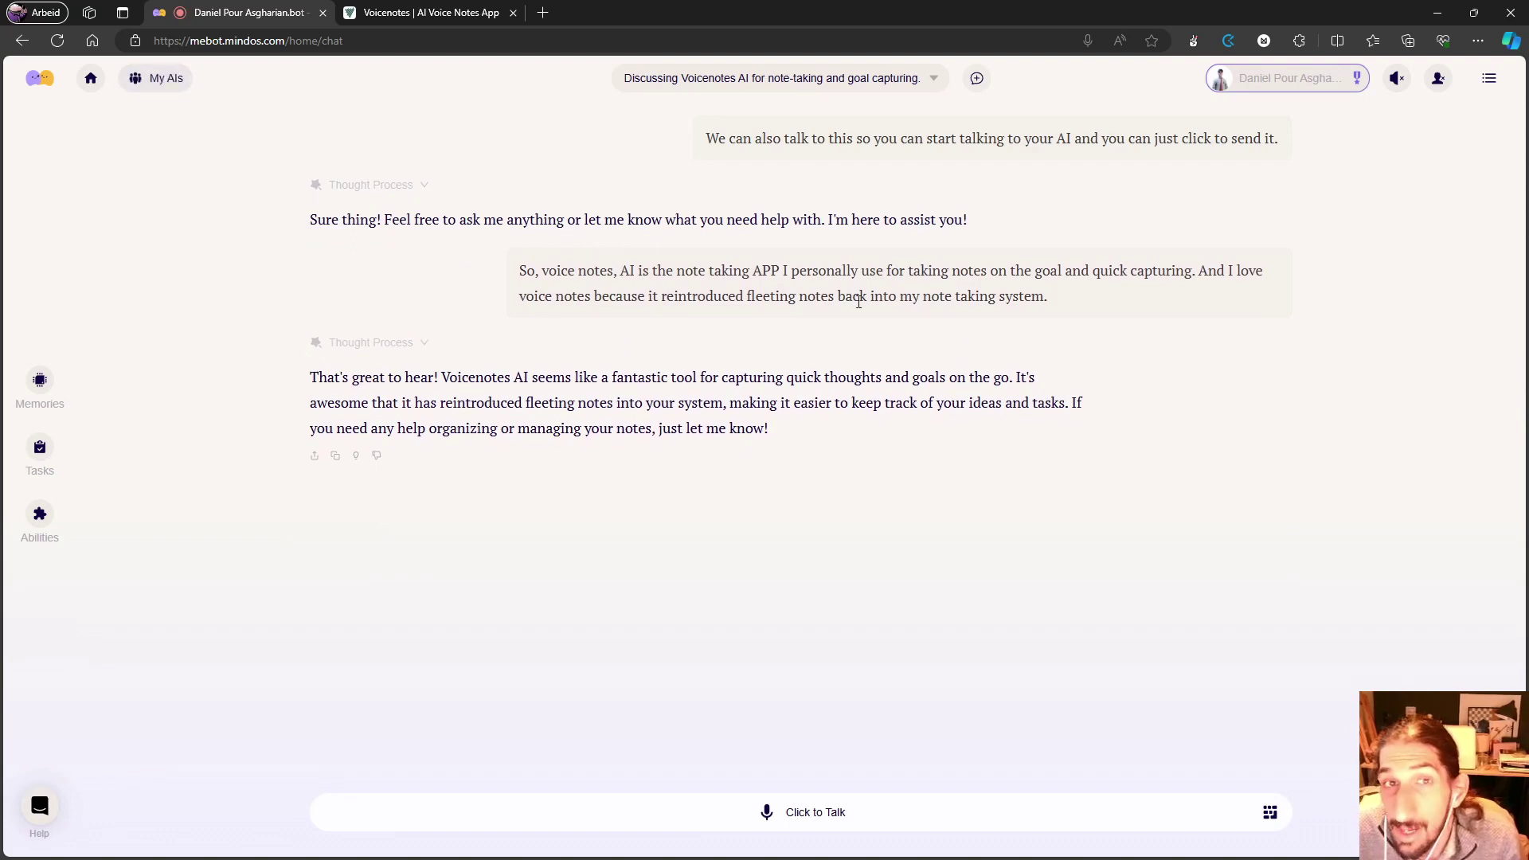
Step: Return to the home page and open the form for adding a new link memory
left_click(49, 86)
left_click(724, 497)
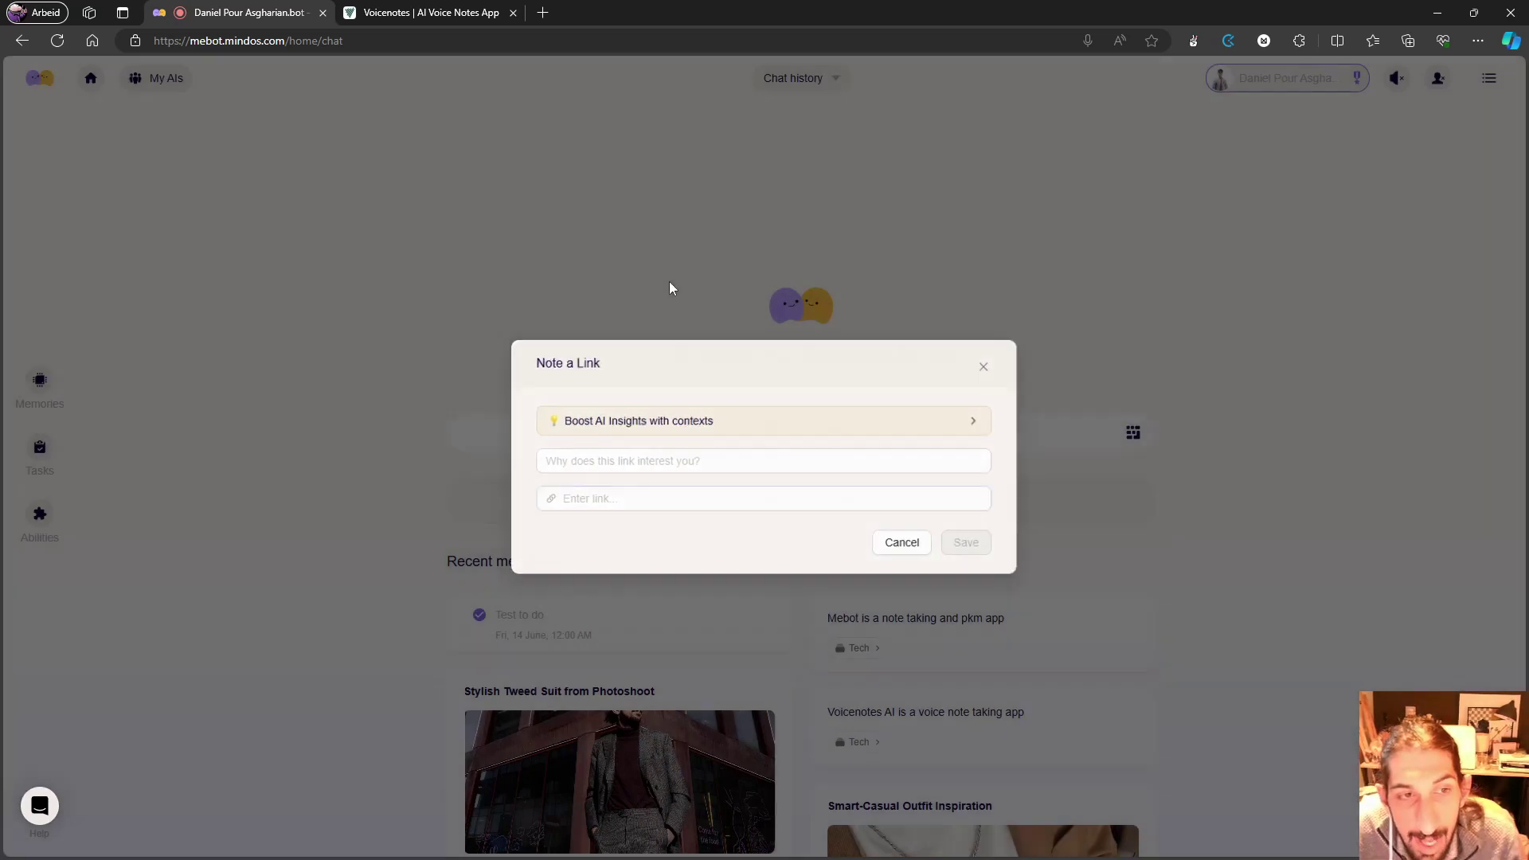
left_click(669, 280)
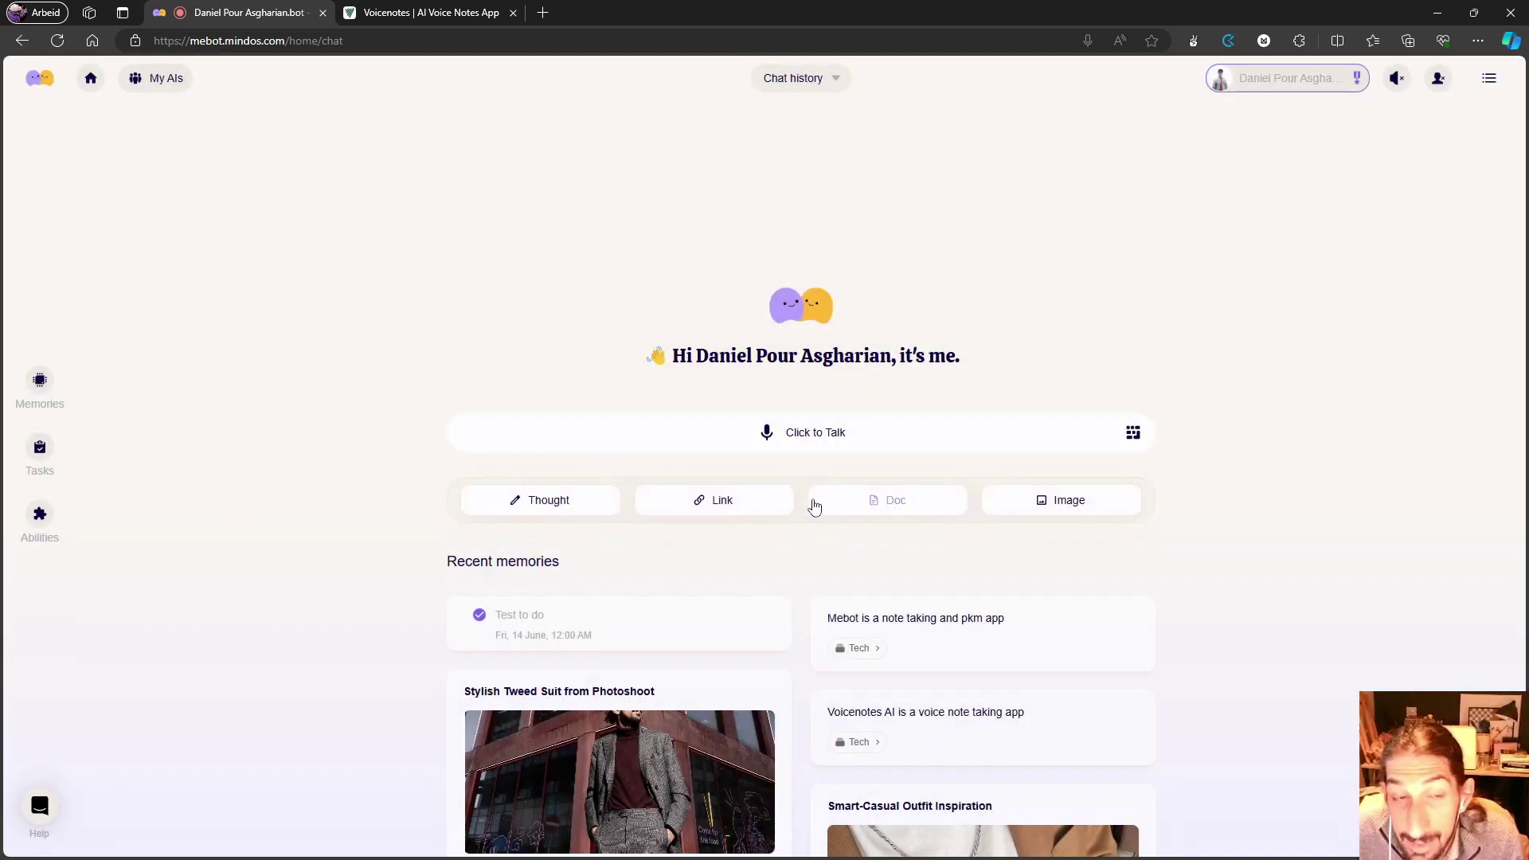
left_click(721, 501)
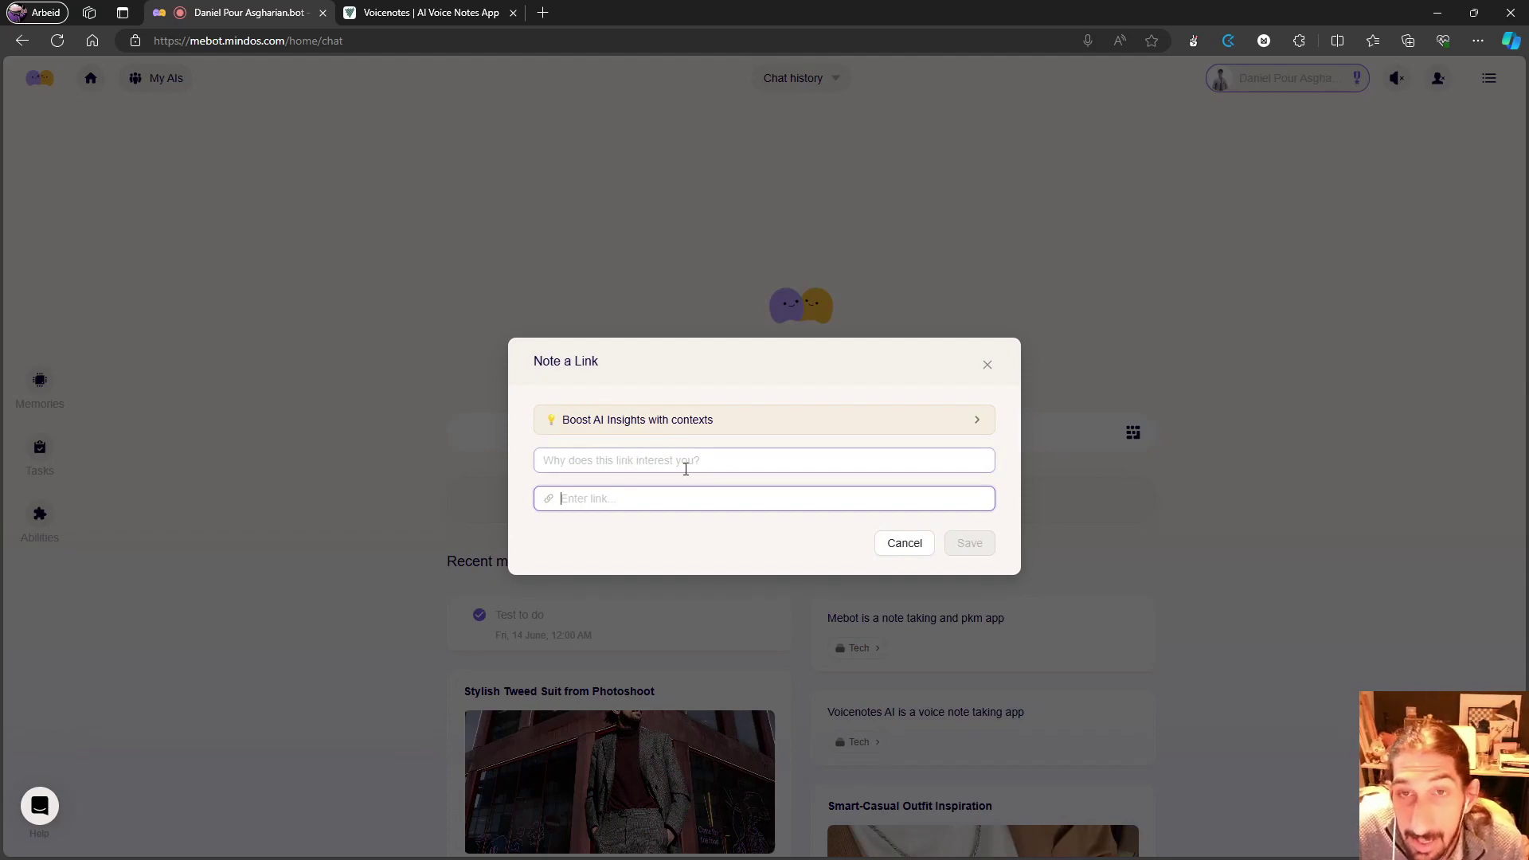
Step: Switch to Medium in a new tab, open the article "The cost of changing productivity apps" from the account's own profile, and copy its address
left_click(543, 13)
type("mediu")
key("Return")
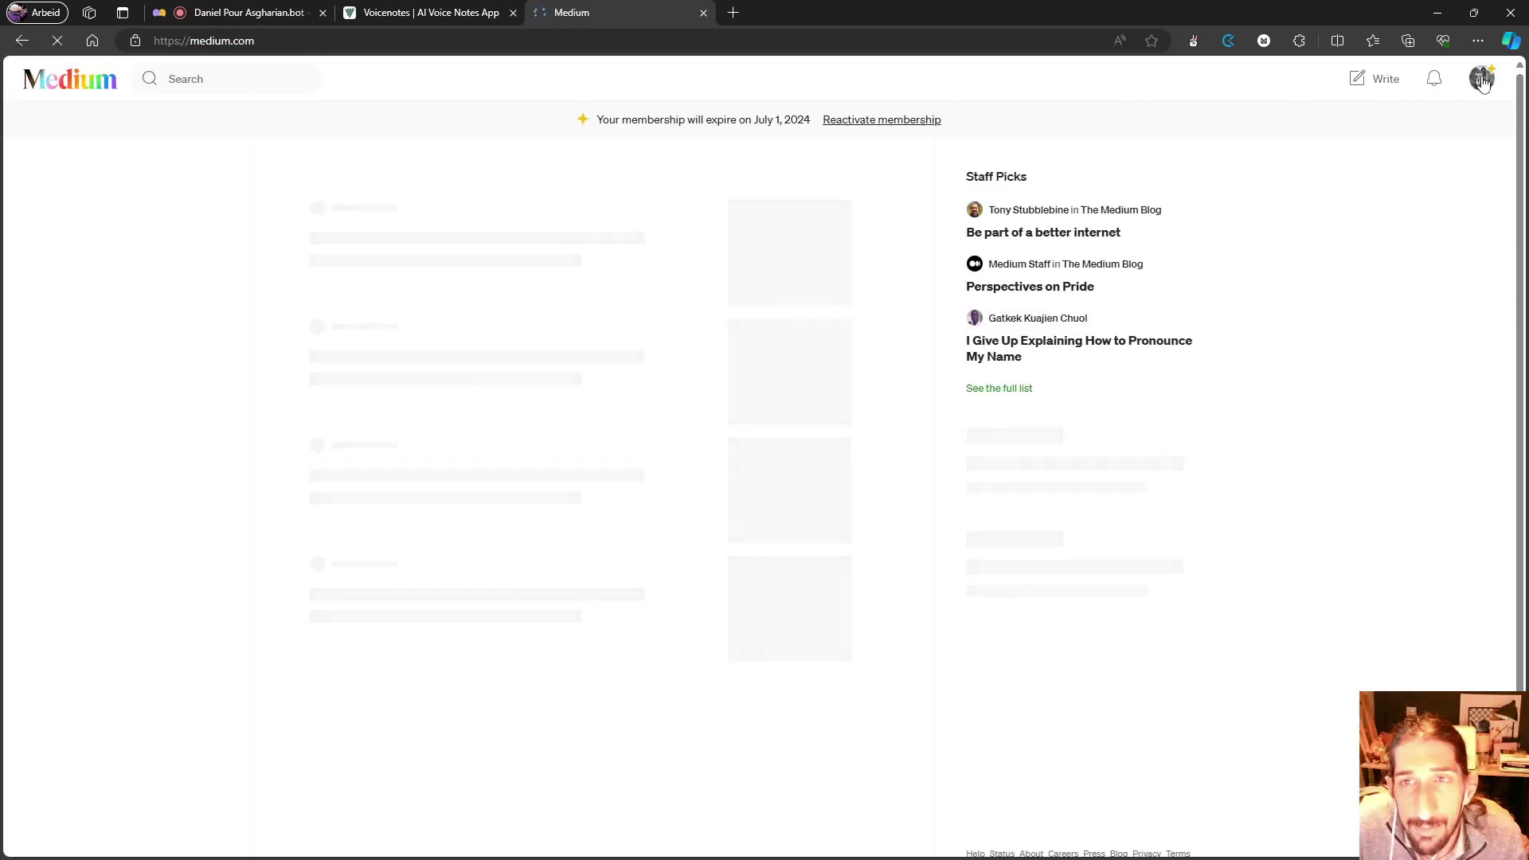
left_click(1482, 78)
left_click(1426, 156)
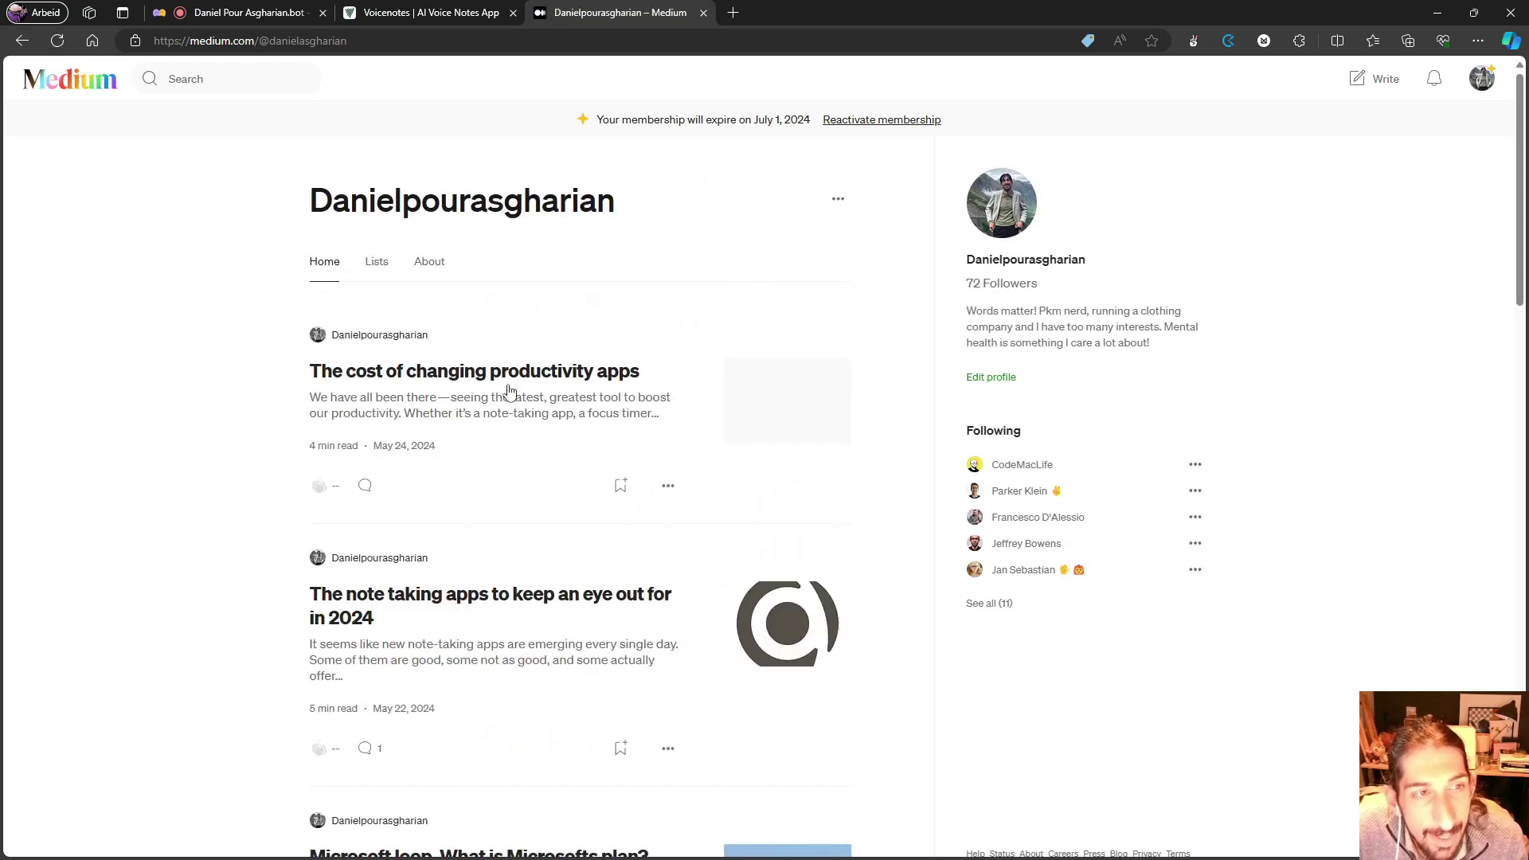
left_click(505, 381)
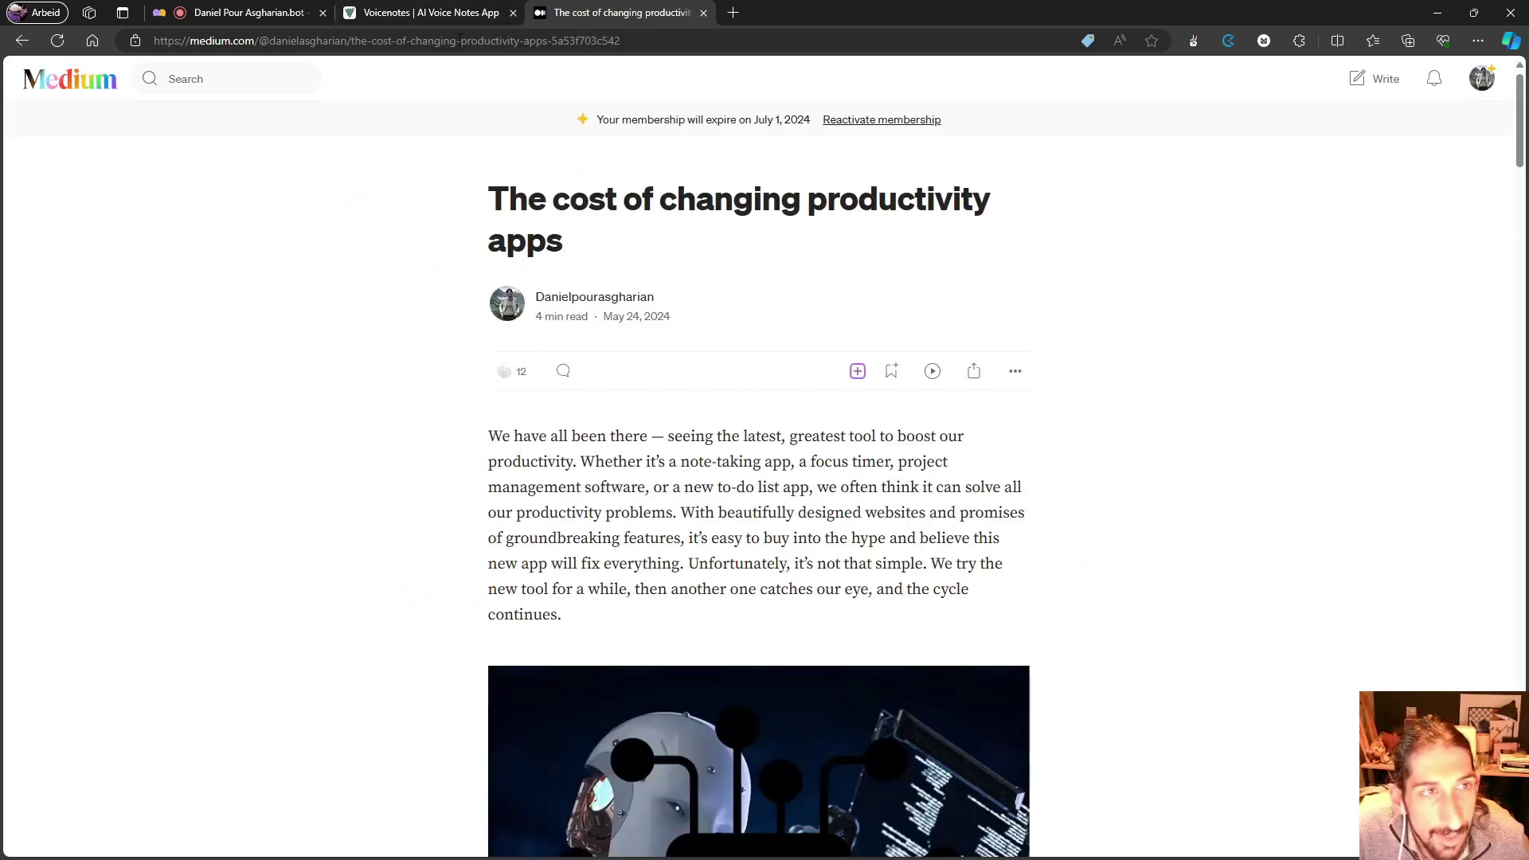
double_click(462, 40)
left_click(462, 40)
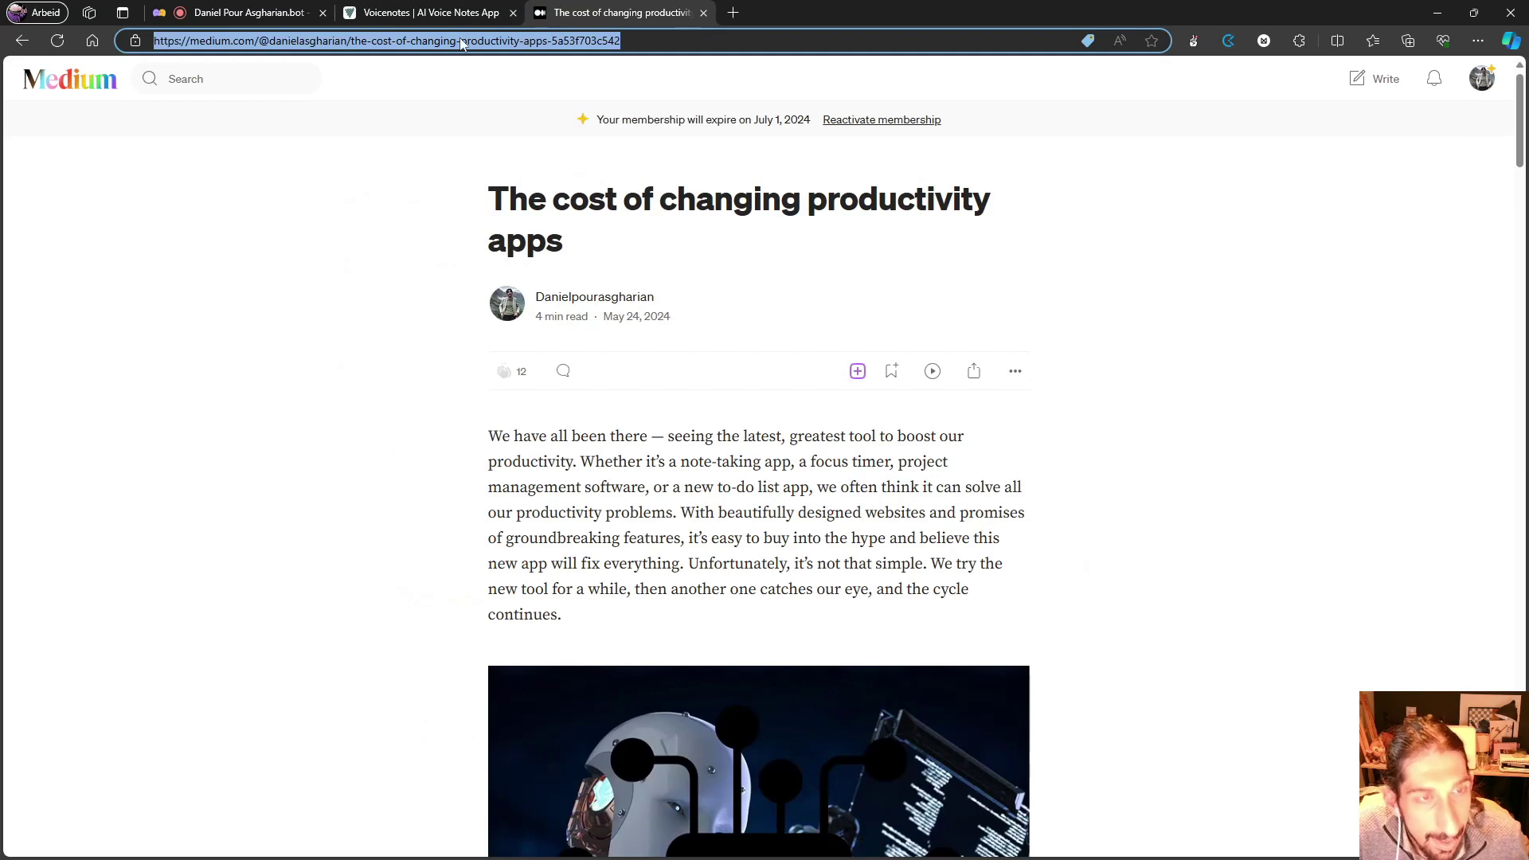
Step: Save the Mebot link memory with the copied article address and the context "Because I change productivity apps too often", and close the Medium tab
left_click(247, 12)
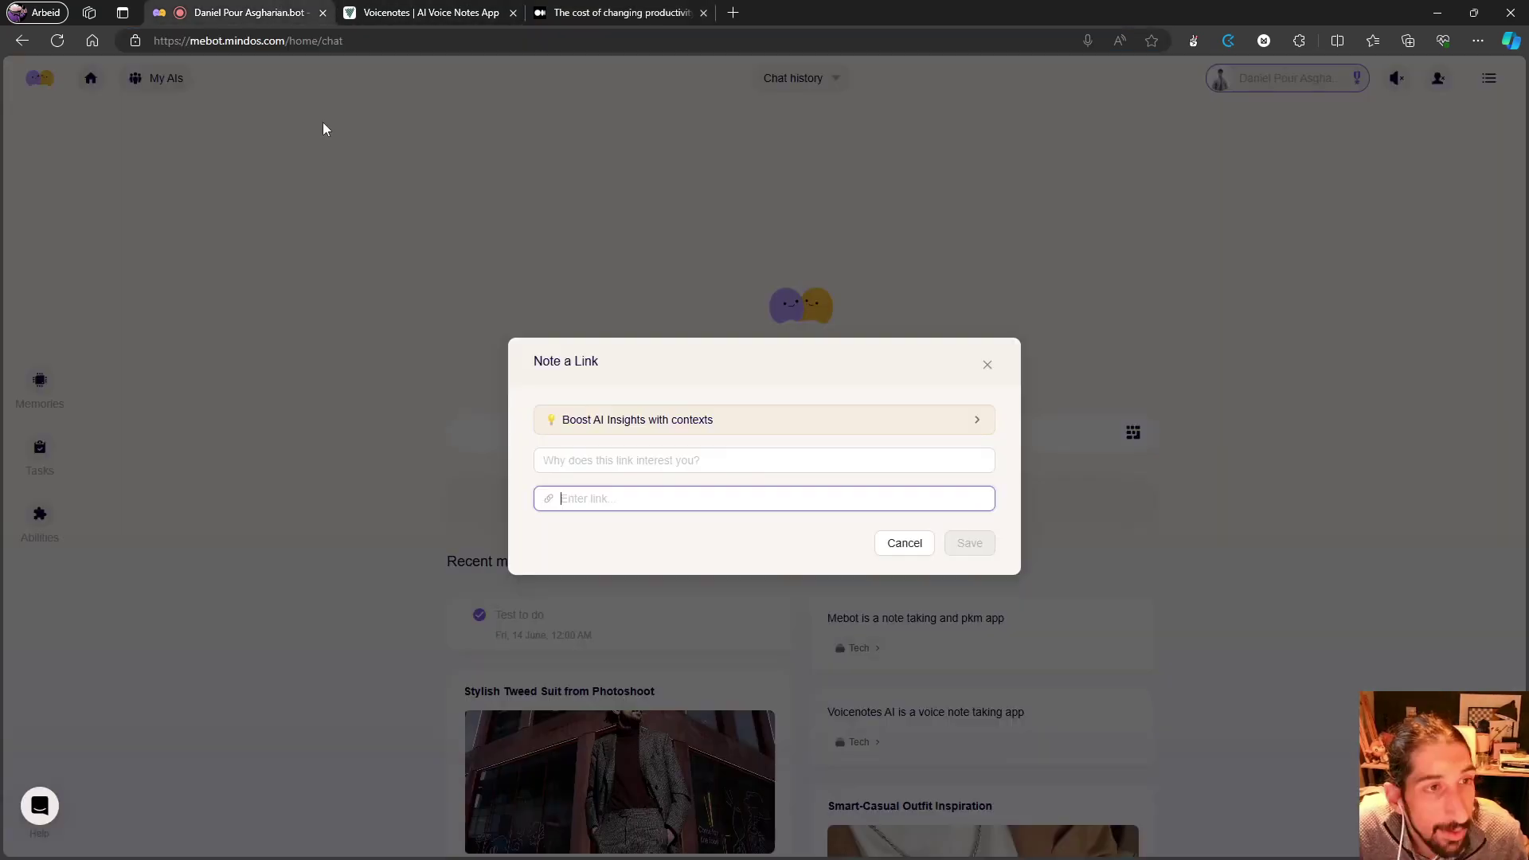
key("ctrl+v")
left_click(674, 461)
type("Bec")
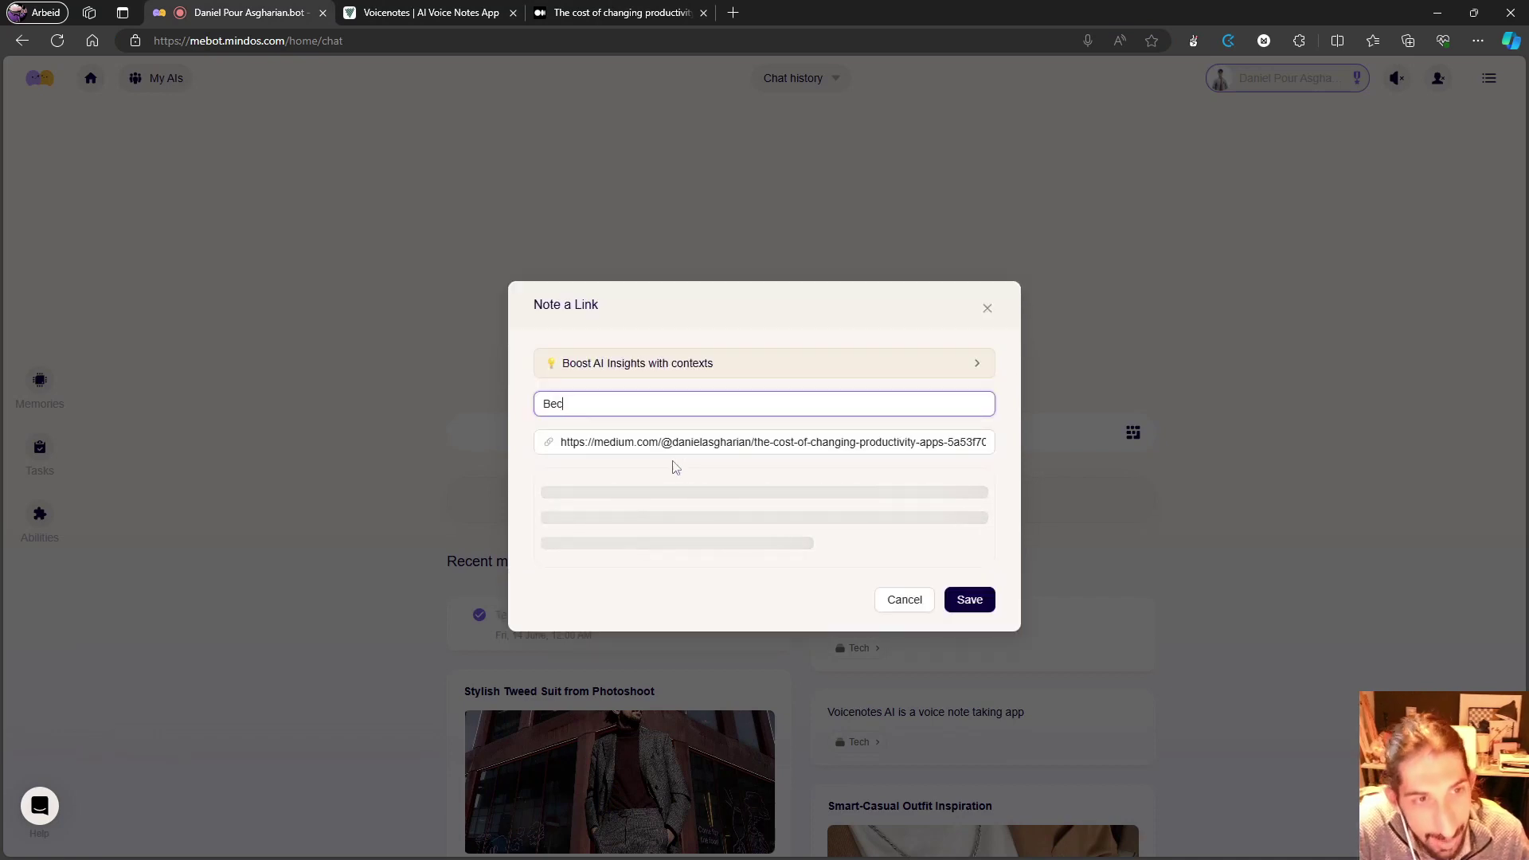
type("ause O")
type(" cjagm")
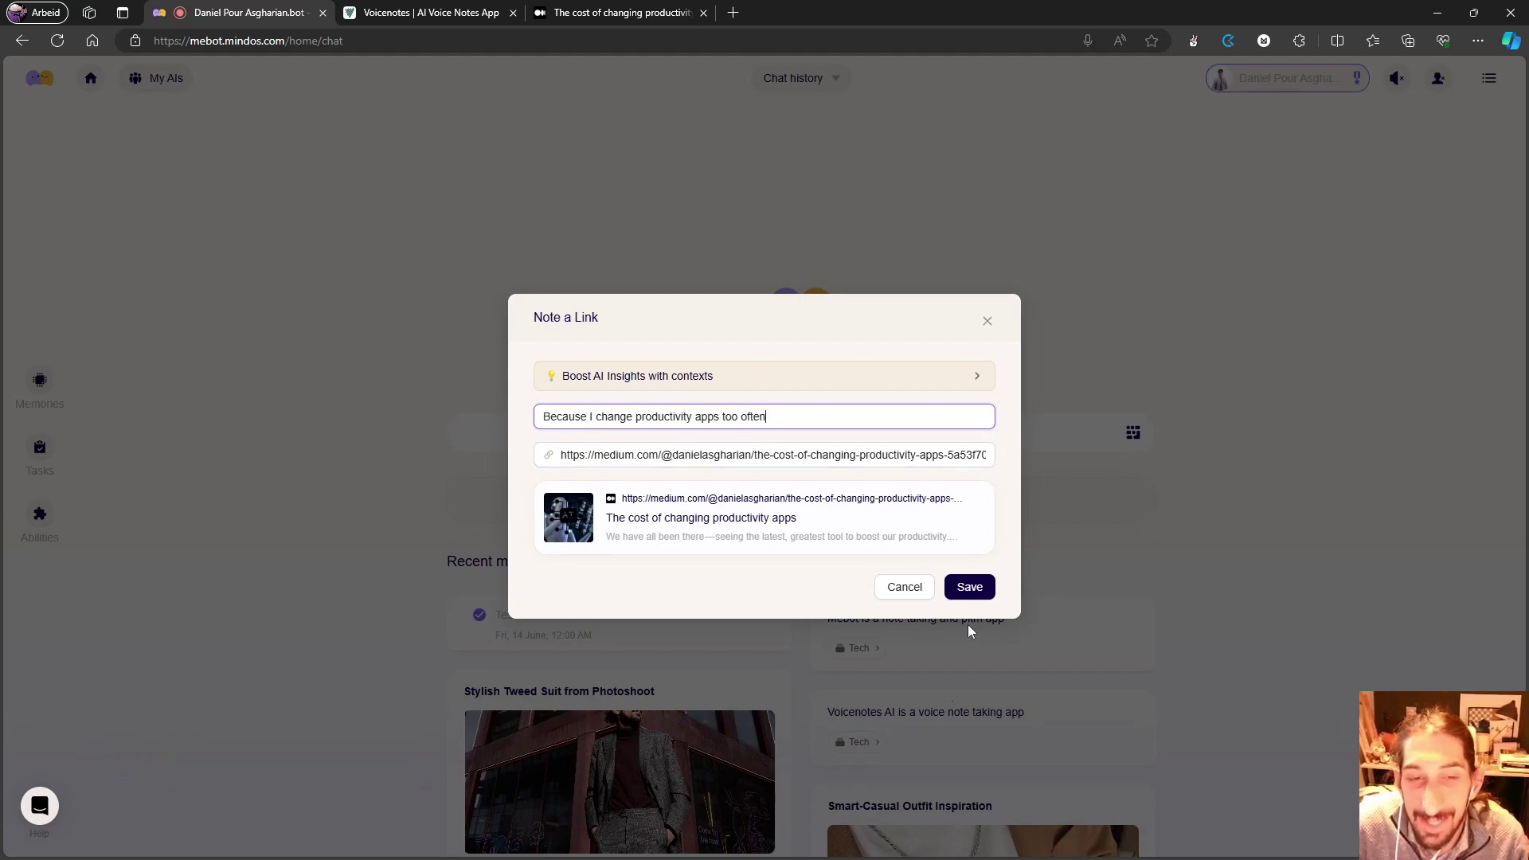
left_click(971, 587)
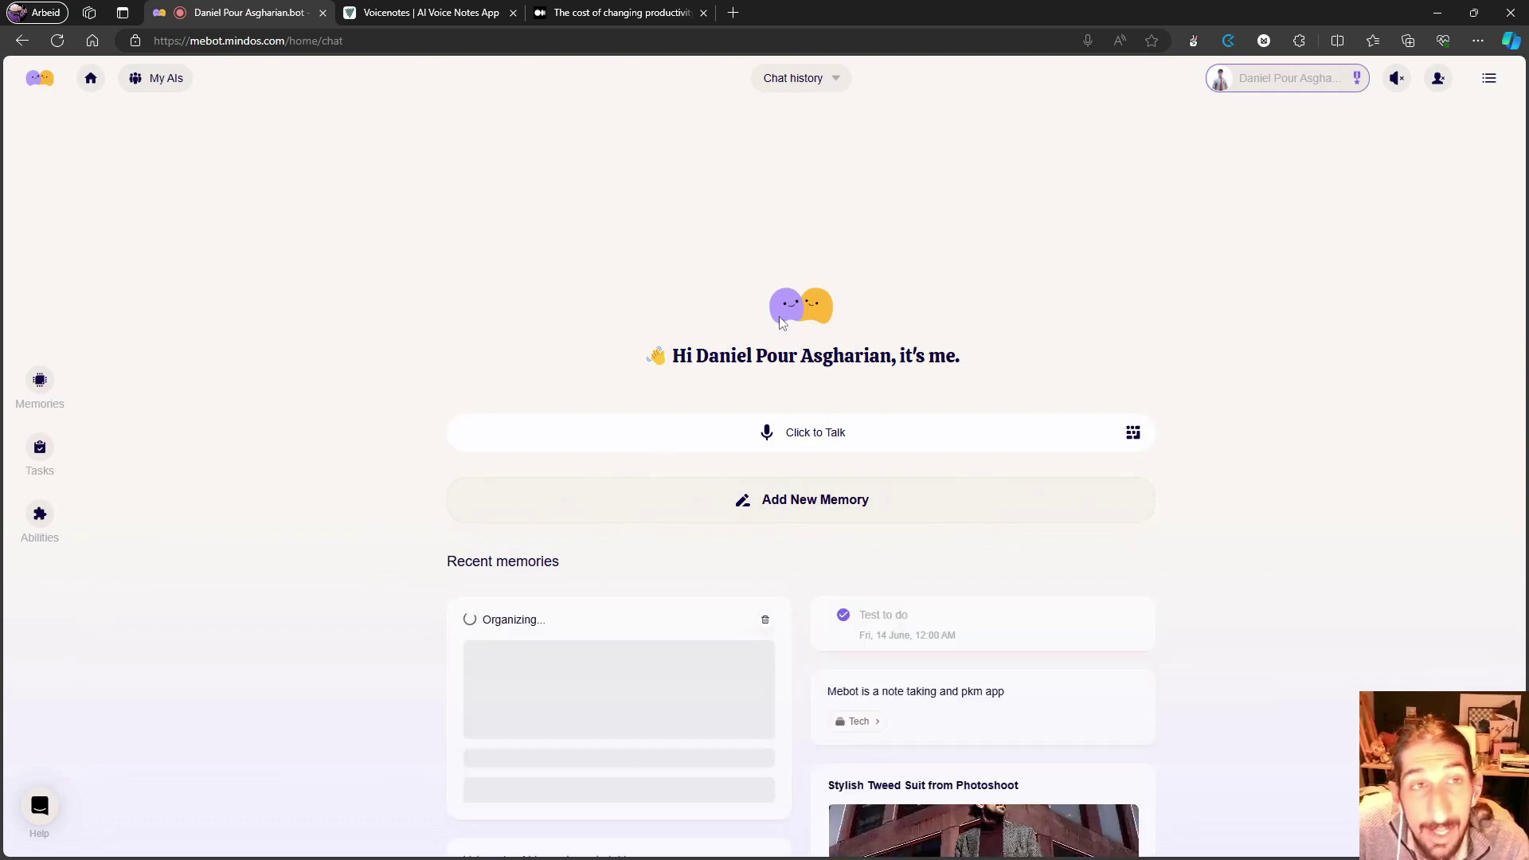
left_click(704, 12)
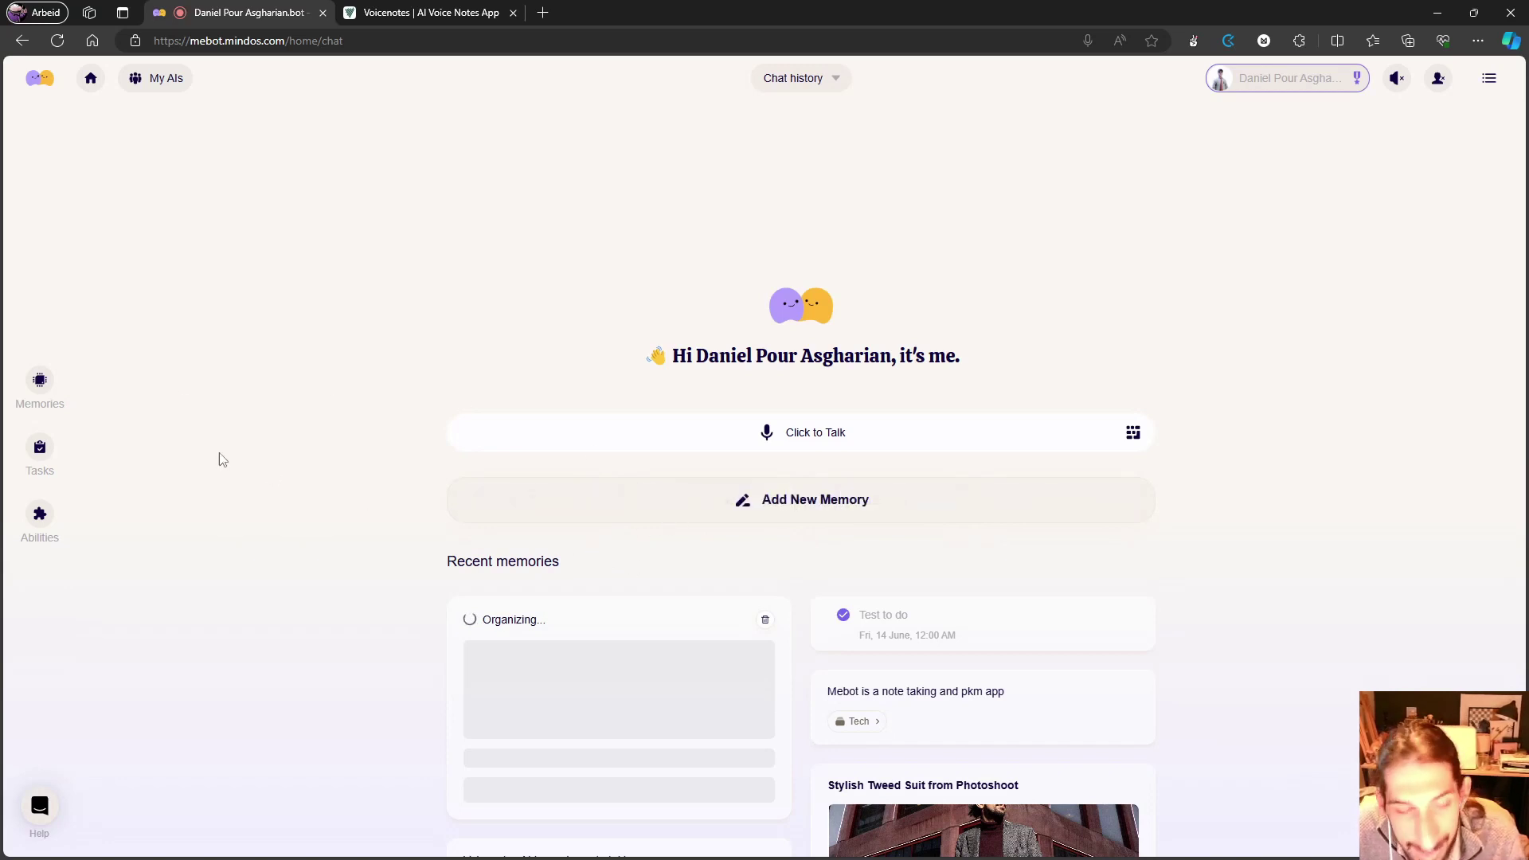
Step: Start a newsletter automation with the topic Tech and the point of view Tech Expert, and discard it unsaved
left_click(38, 448)
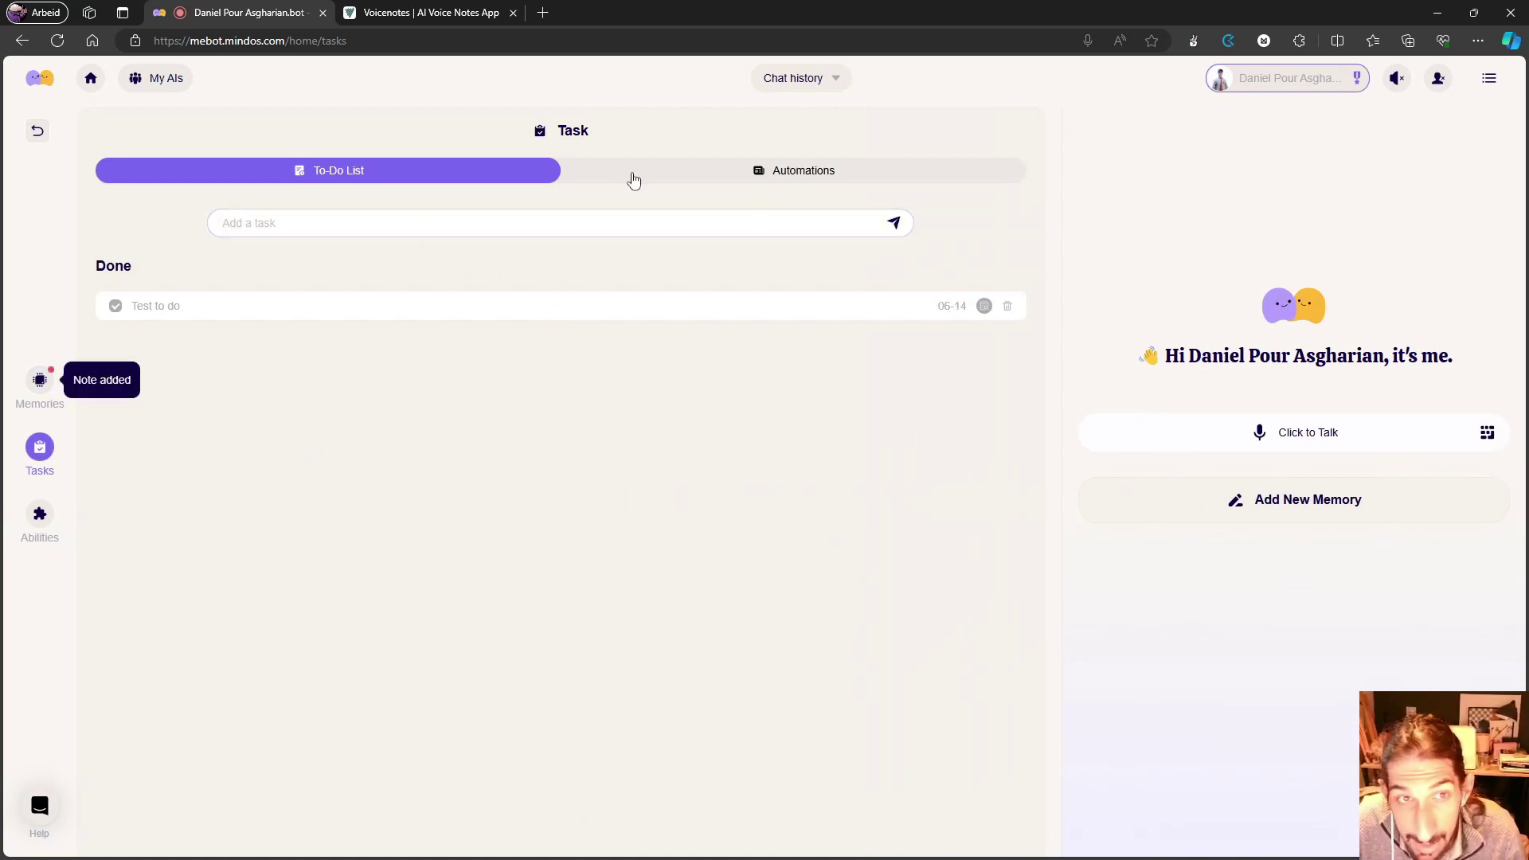
left_click(690, 171)
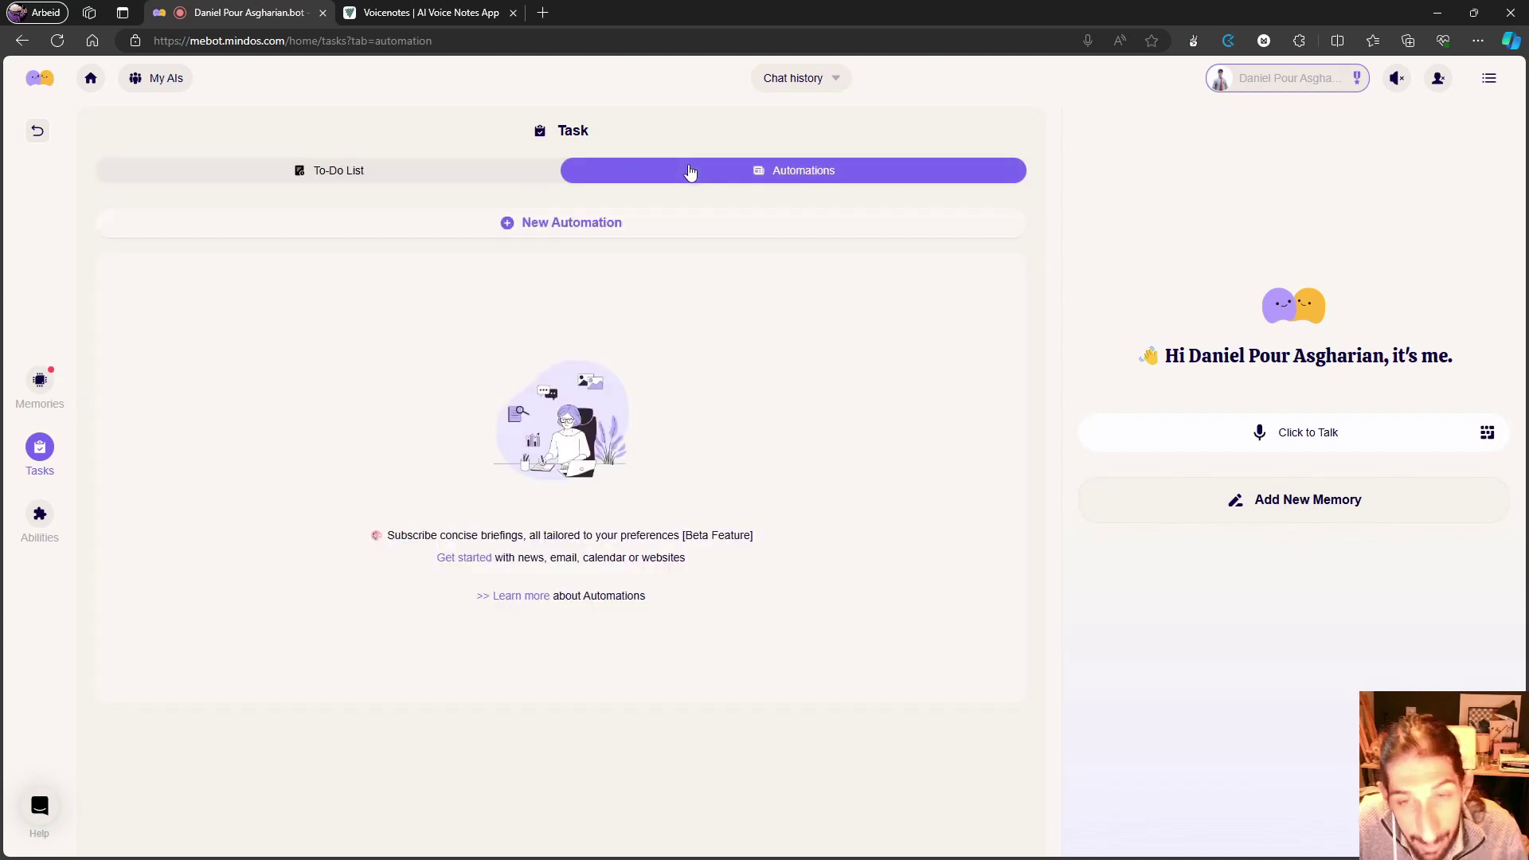
left_click(548, 223)
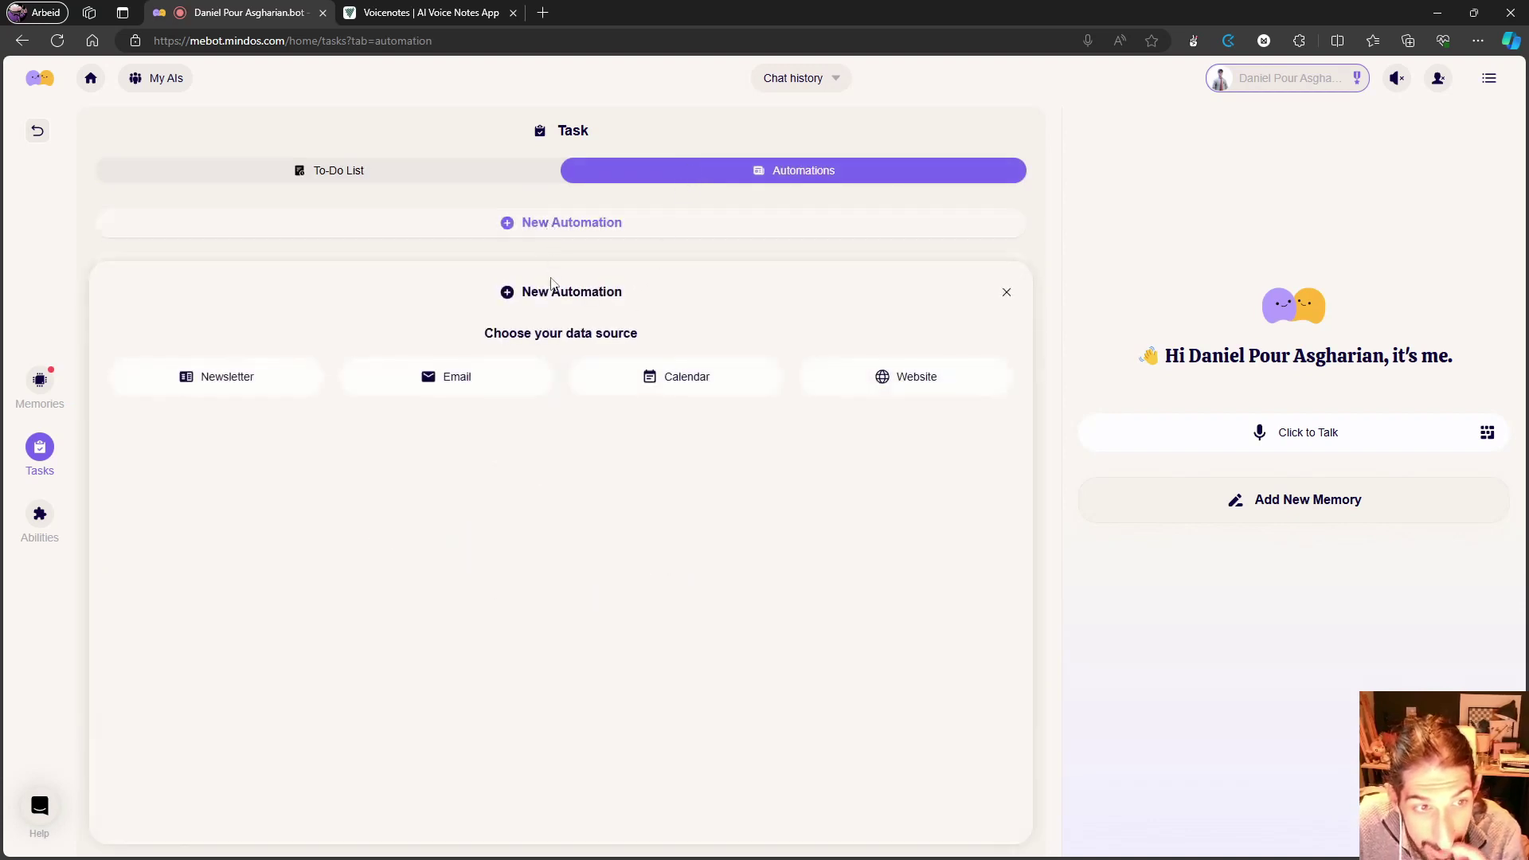
left_click(256, 378)
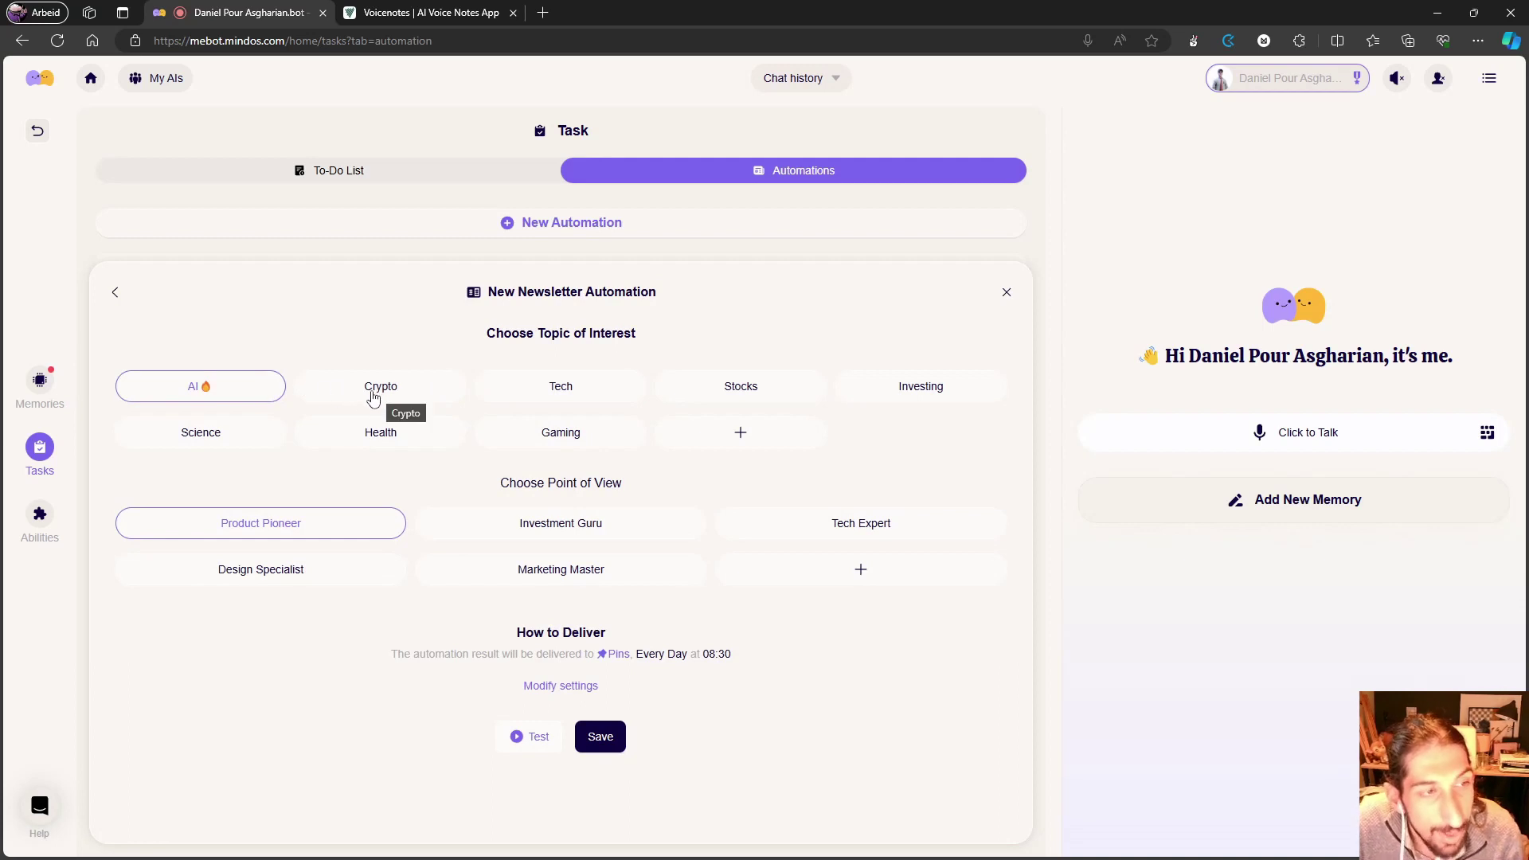
left_click(561, 389)
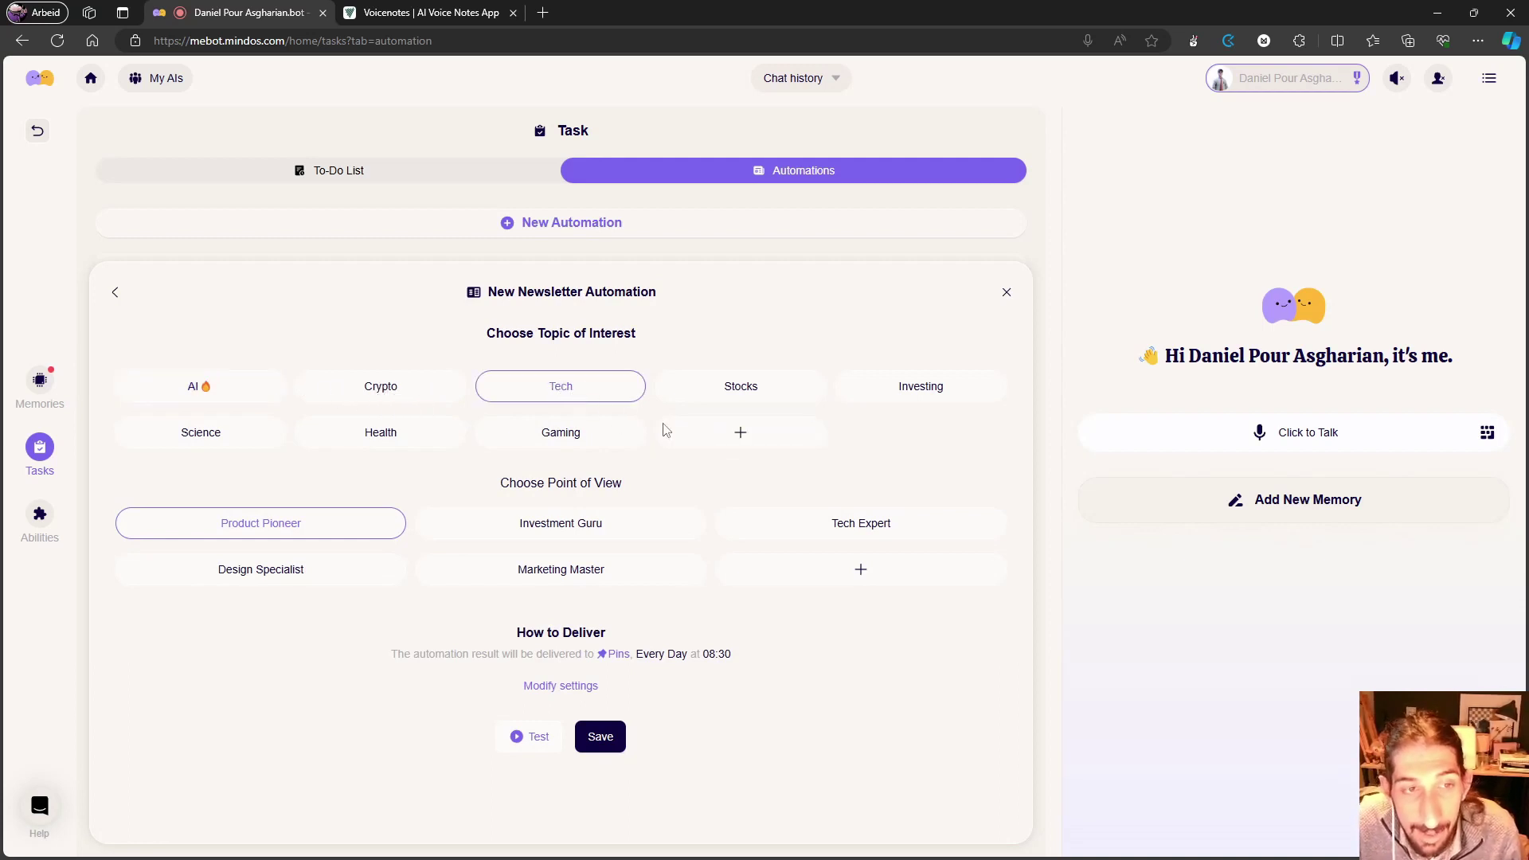
left_click(788, 529)
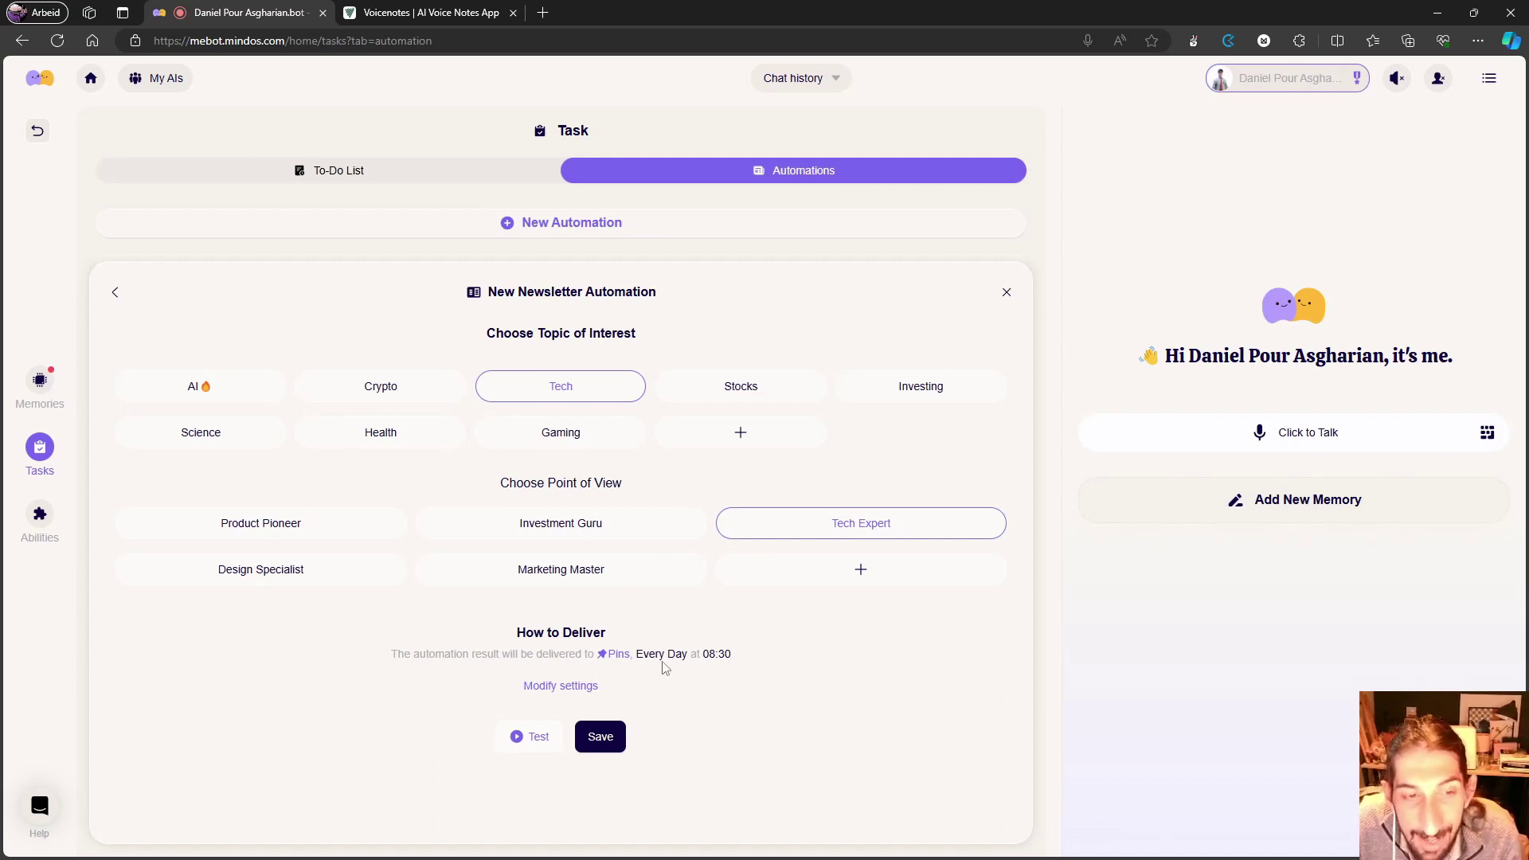
left_click(1007, 292)
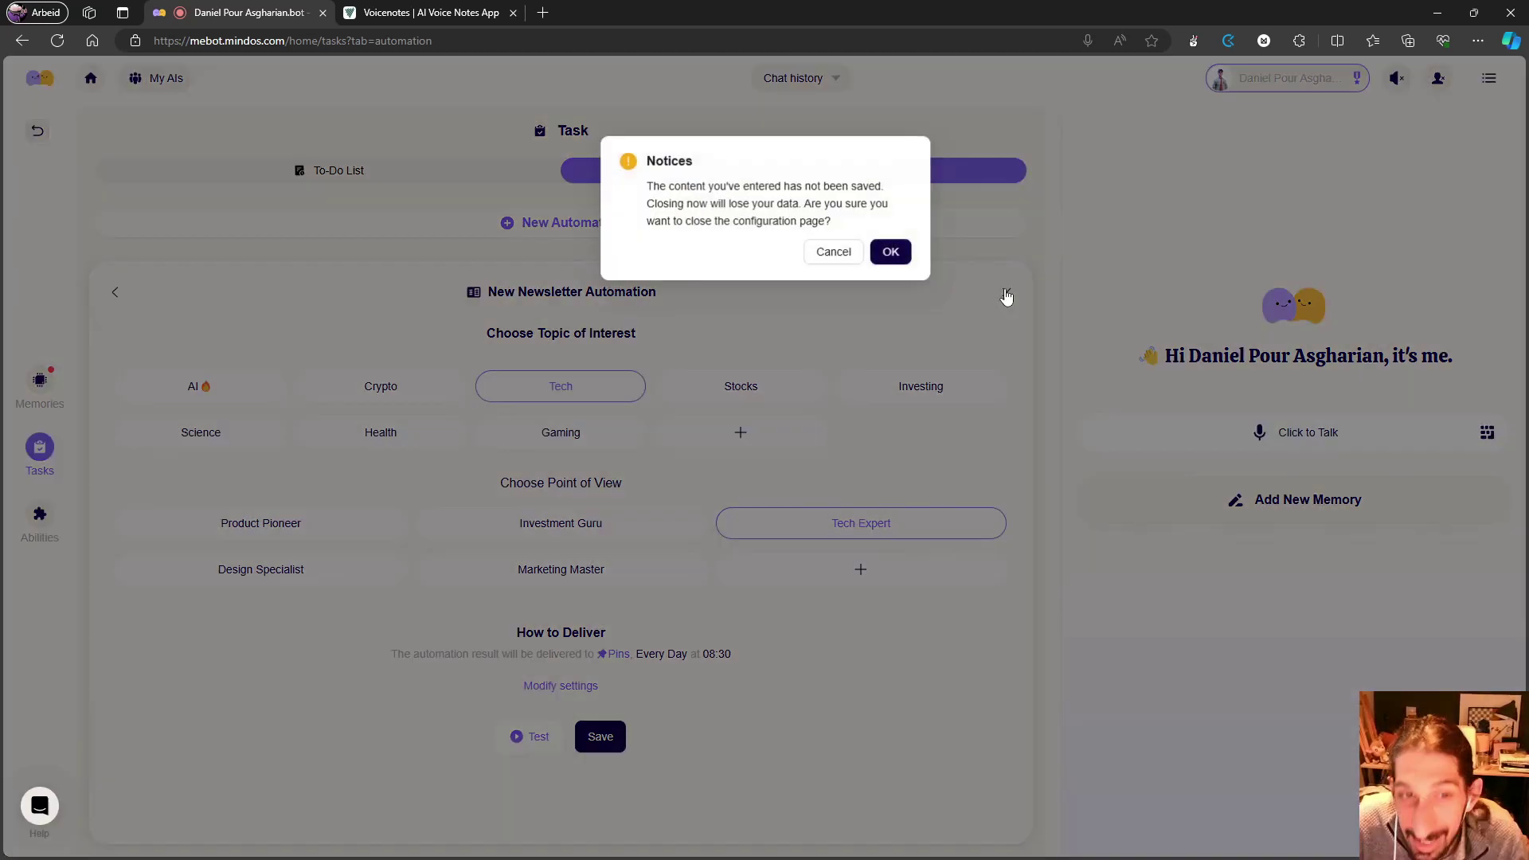
left_click(891, 252)
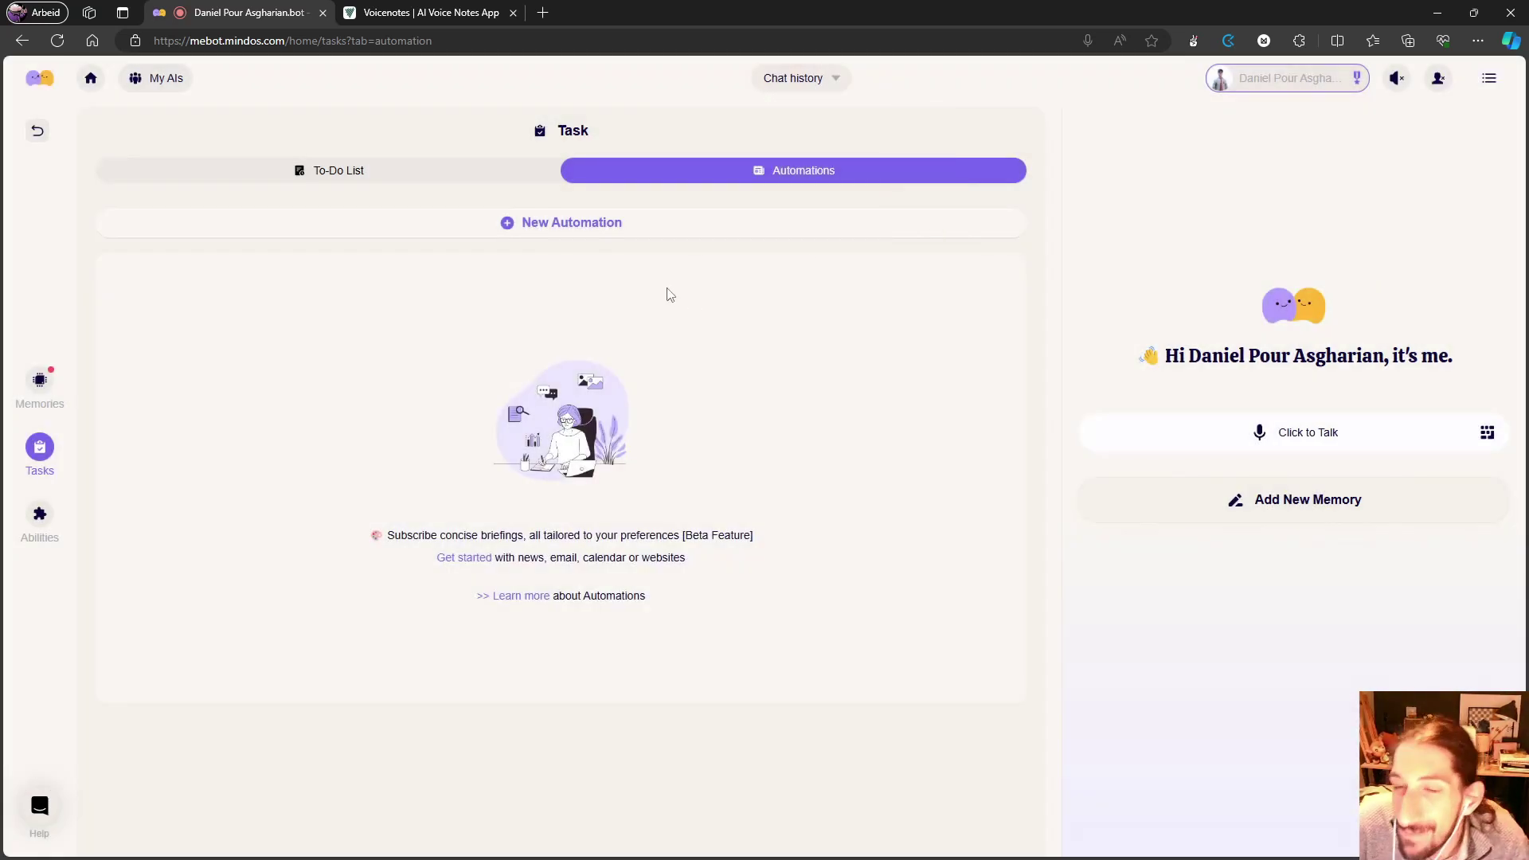
Step: Open the memory "Overcoming Shiny New Tool Syndrome" from the Tech smart topic in Memories
left_click(38, 384)
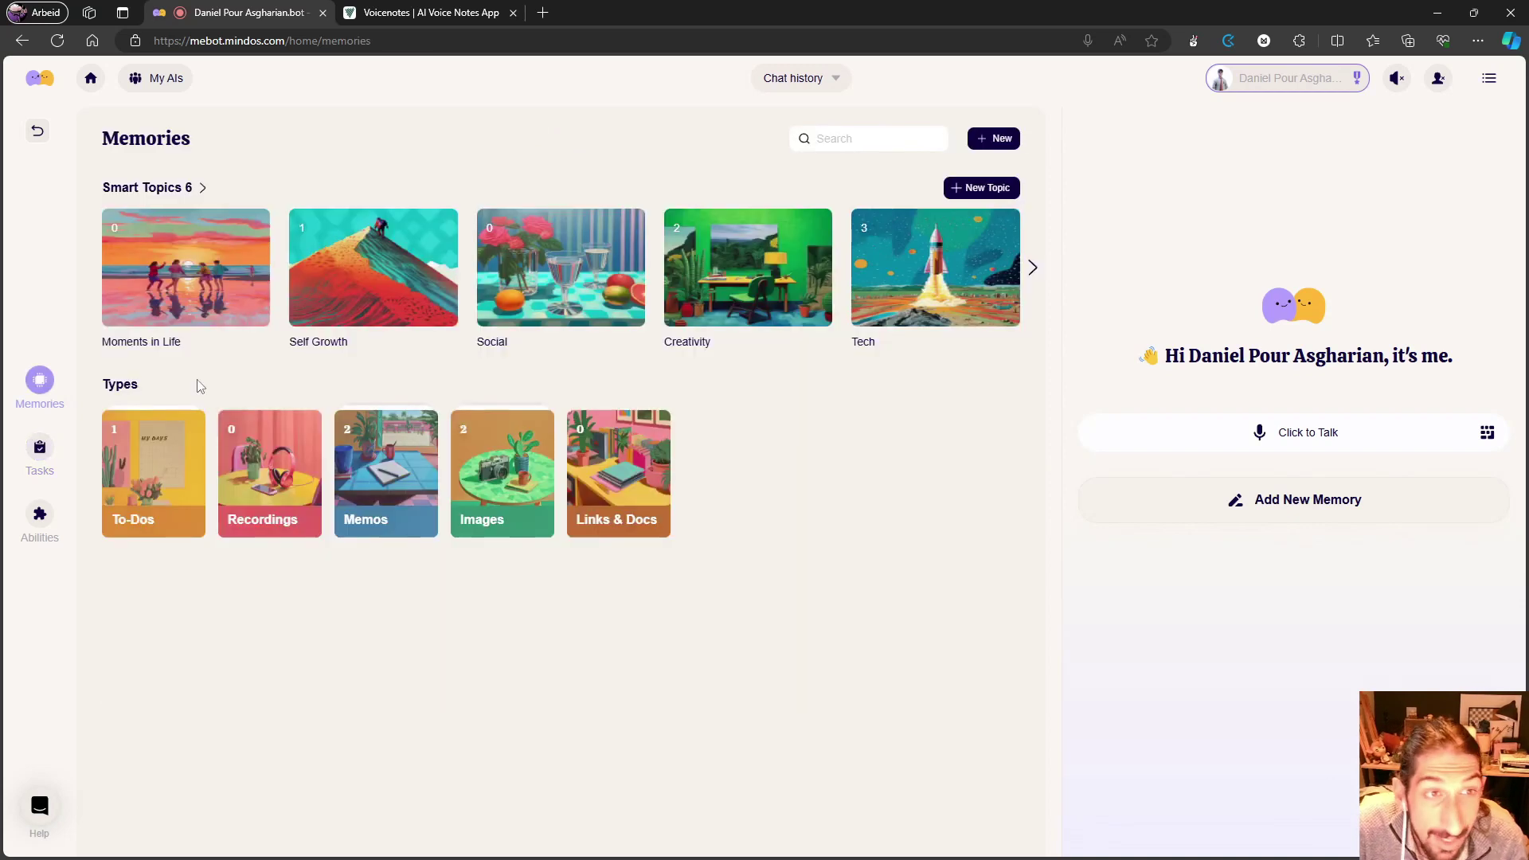
left_click(1031, 270)
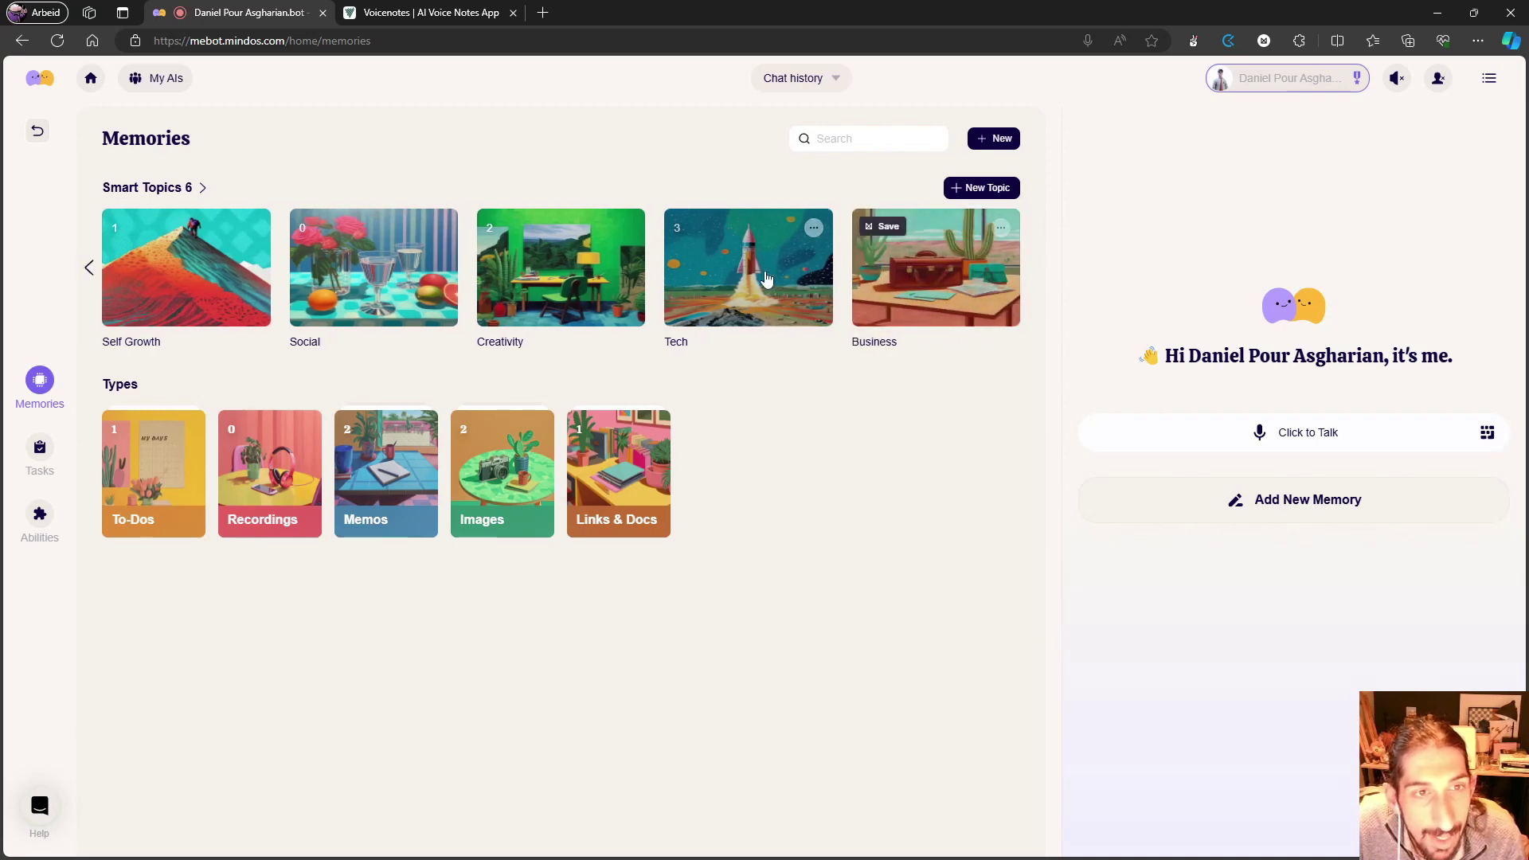
left_click(733, 275)
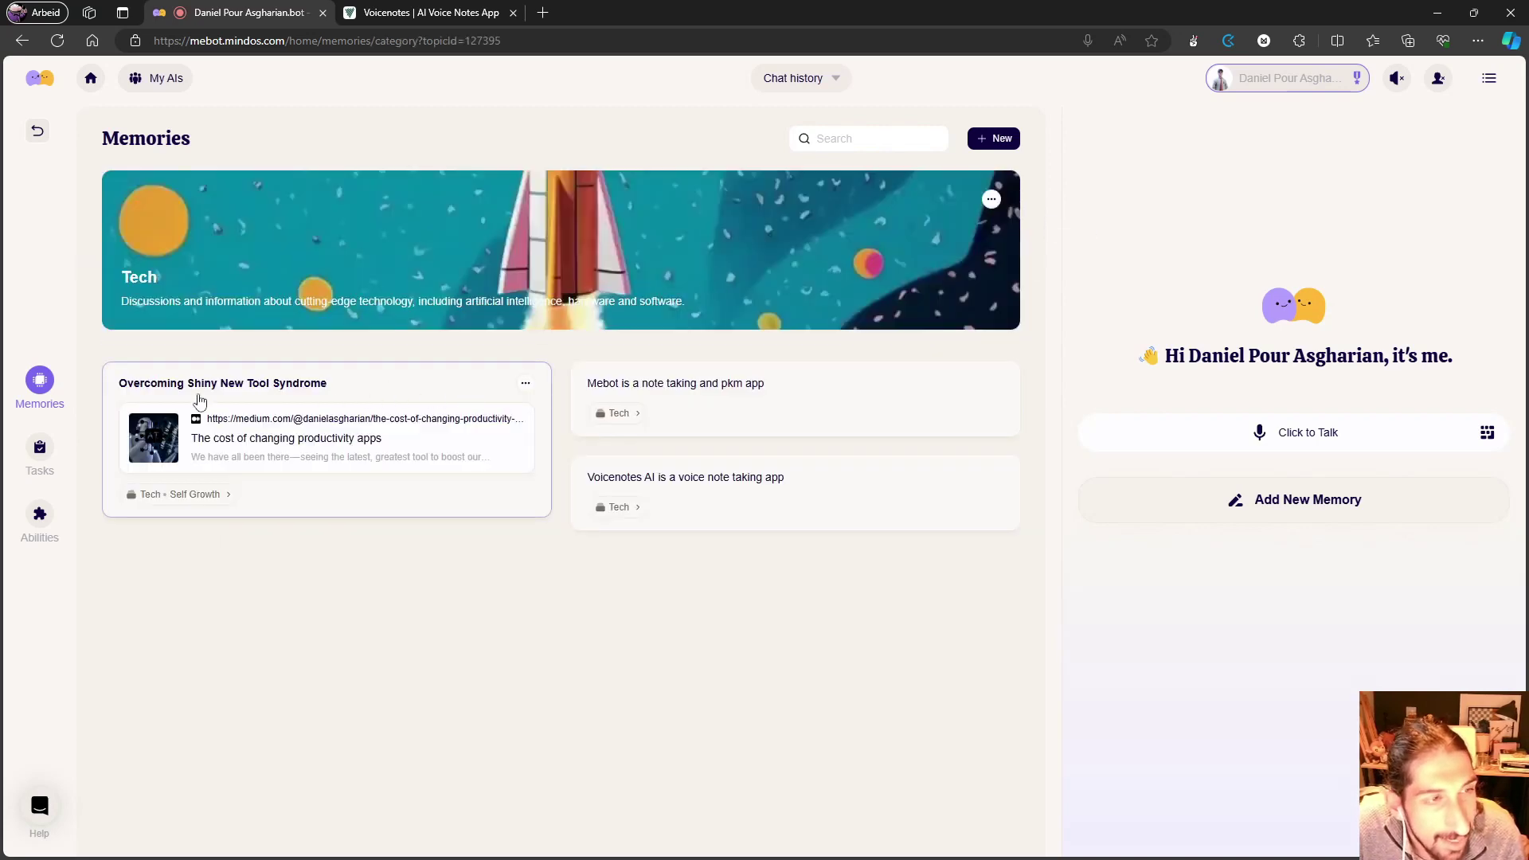
left_click(263, 376)
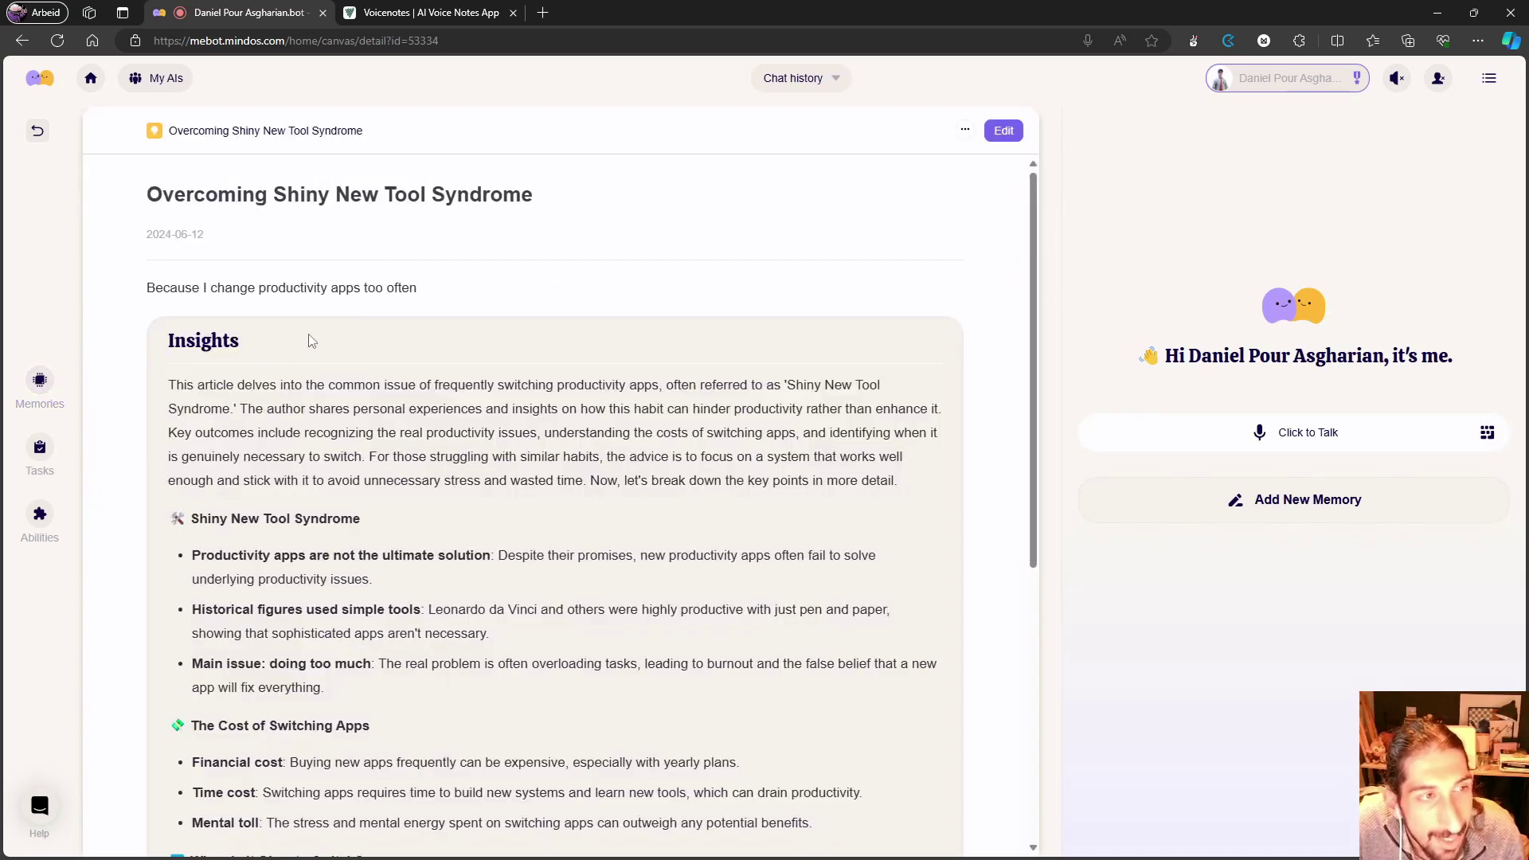
Step: Read through the note's AI-generated Insights, from the opening summary to the linked resource
scroll(307, 341, "down", 4)
scroll(323, 341, "down", 2)
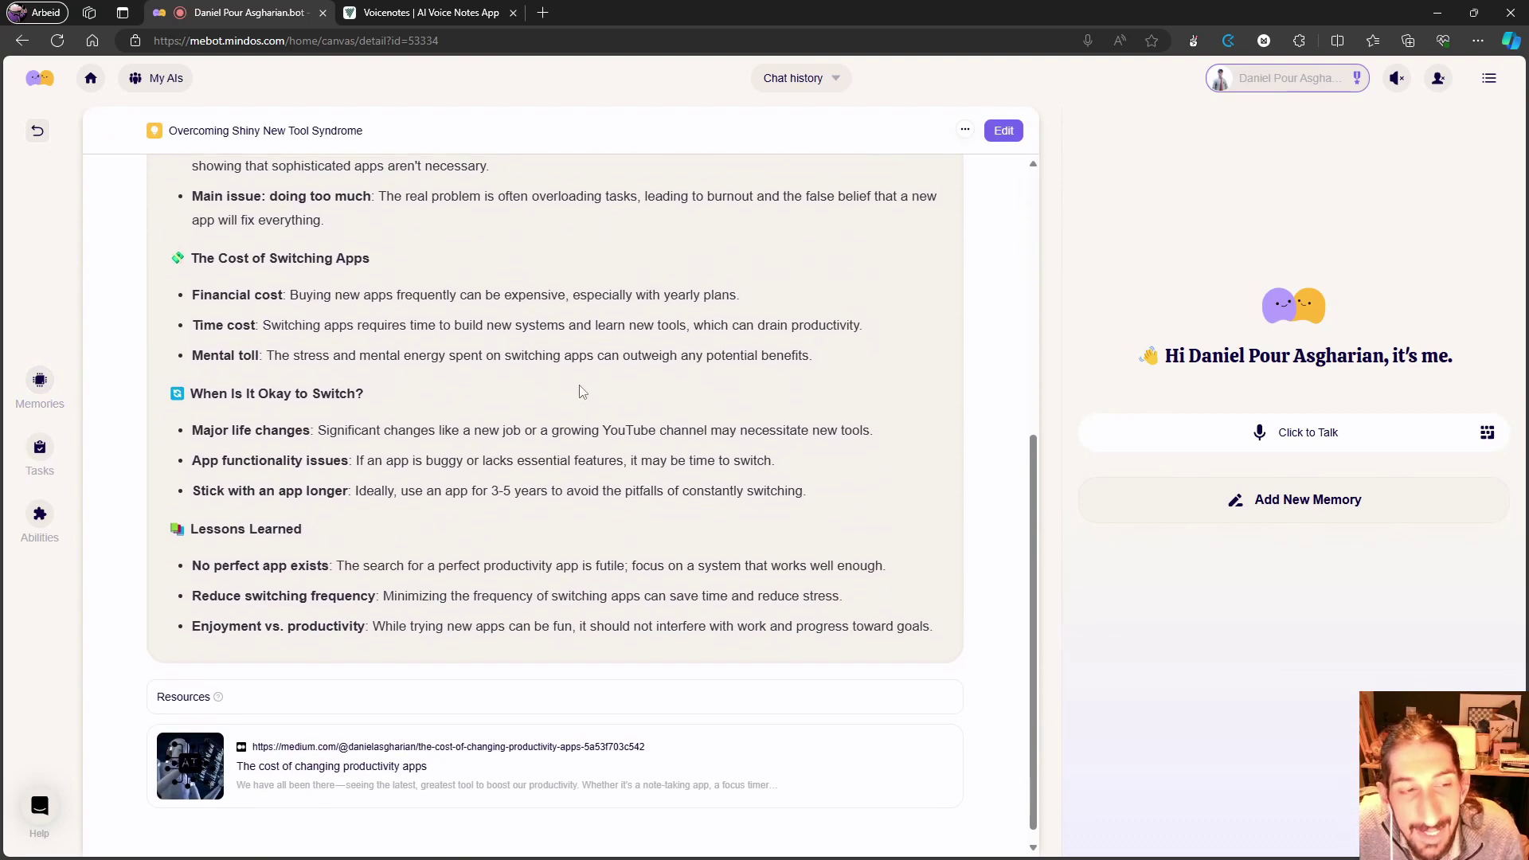
scroll(558, 388, "up", 1)
scroll(558, 388, "up", 3)
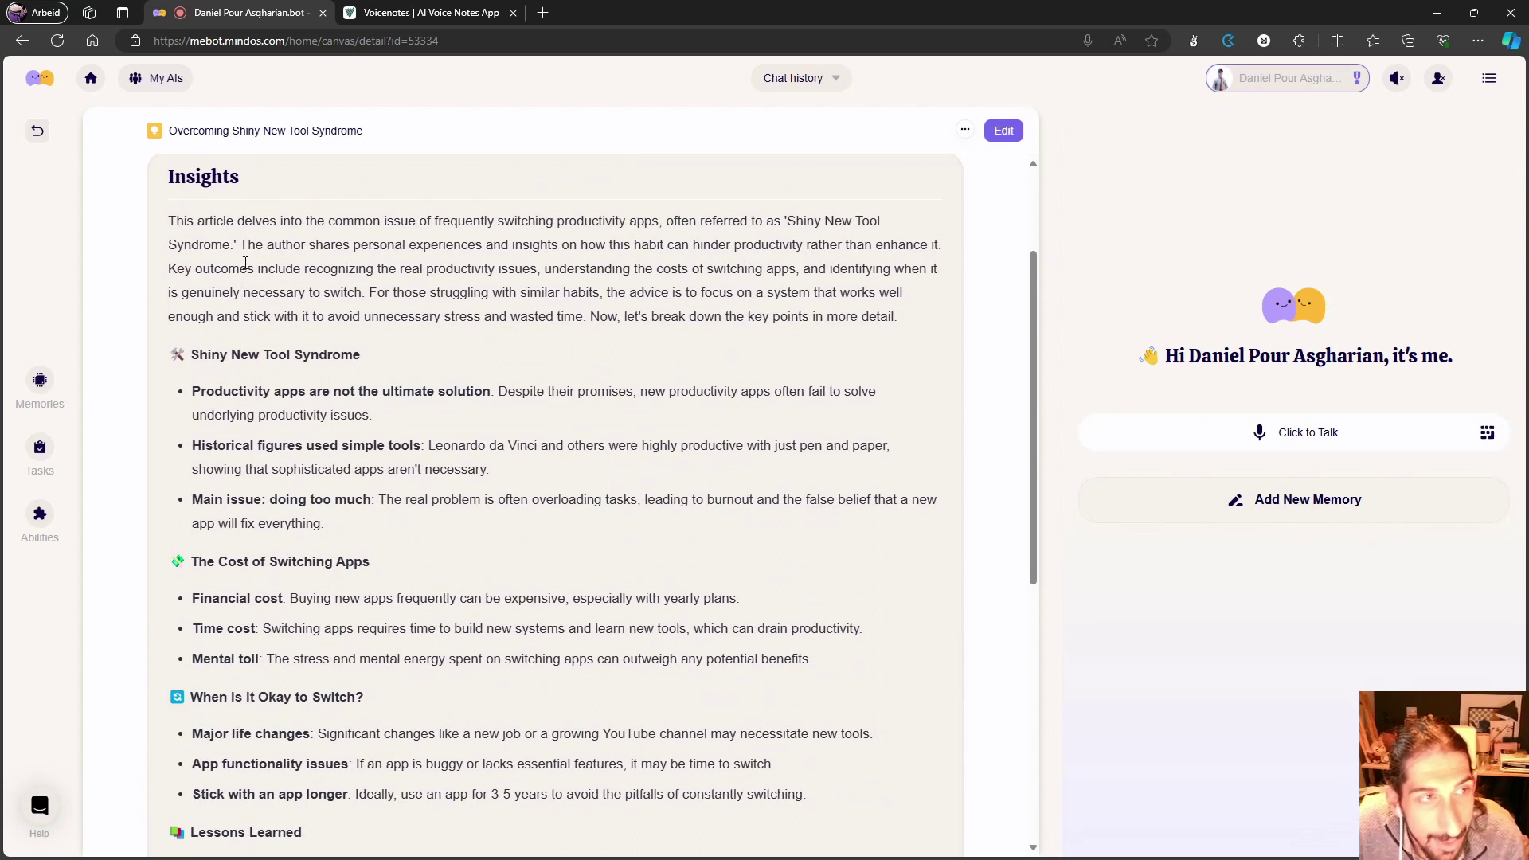
left_click_drag(174, 213, 823, 795)
left_click_drag(921, 801, 935, 795)
scroll(752, 535, "up", 3)
scroll(752, 535, "up", 1)
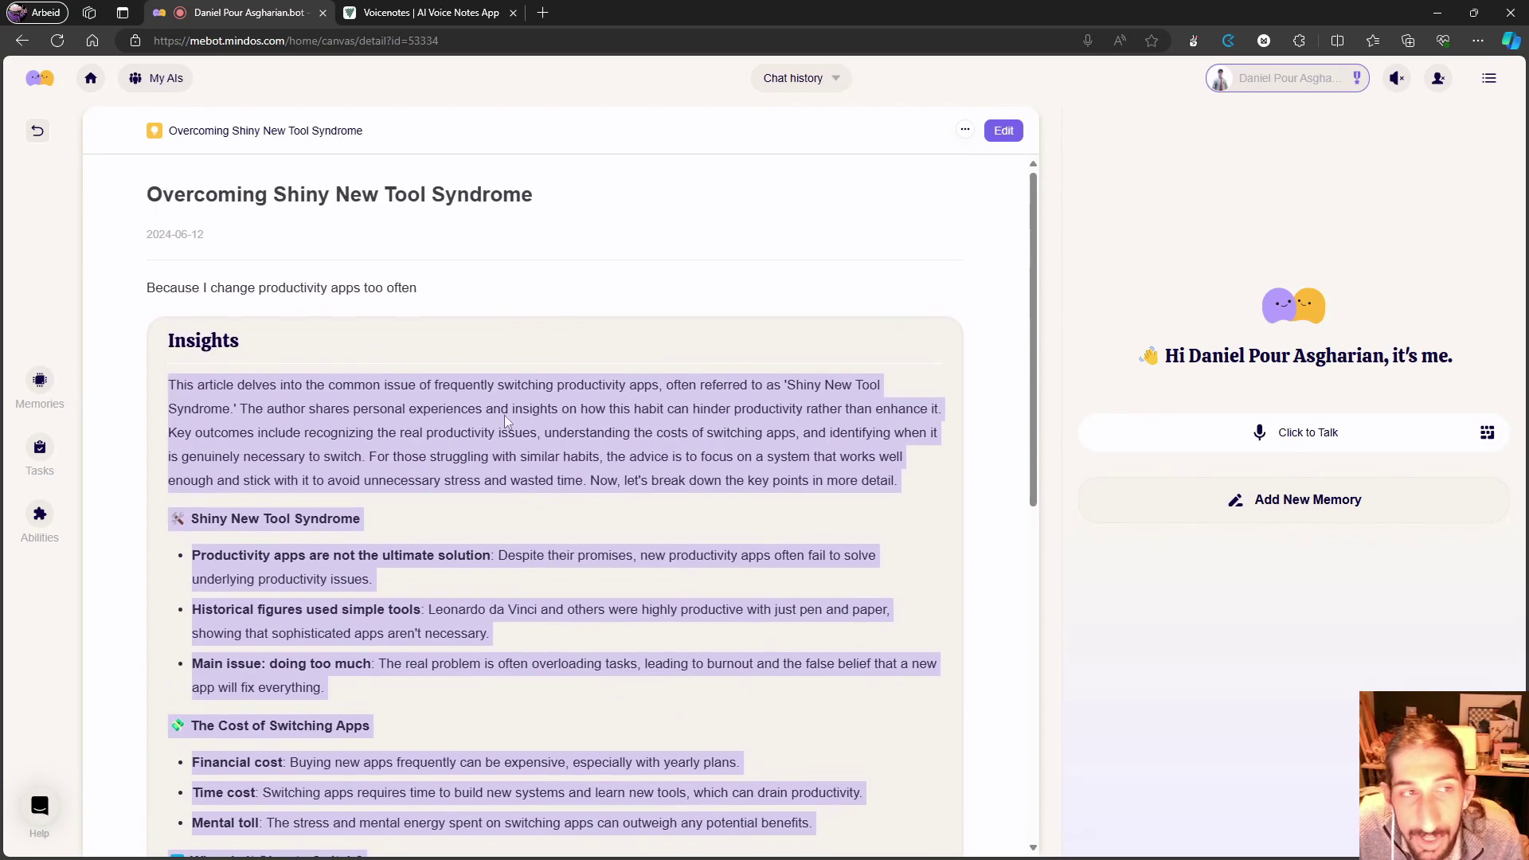
left_click(626, 268)
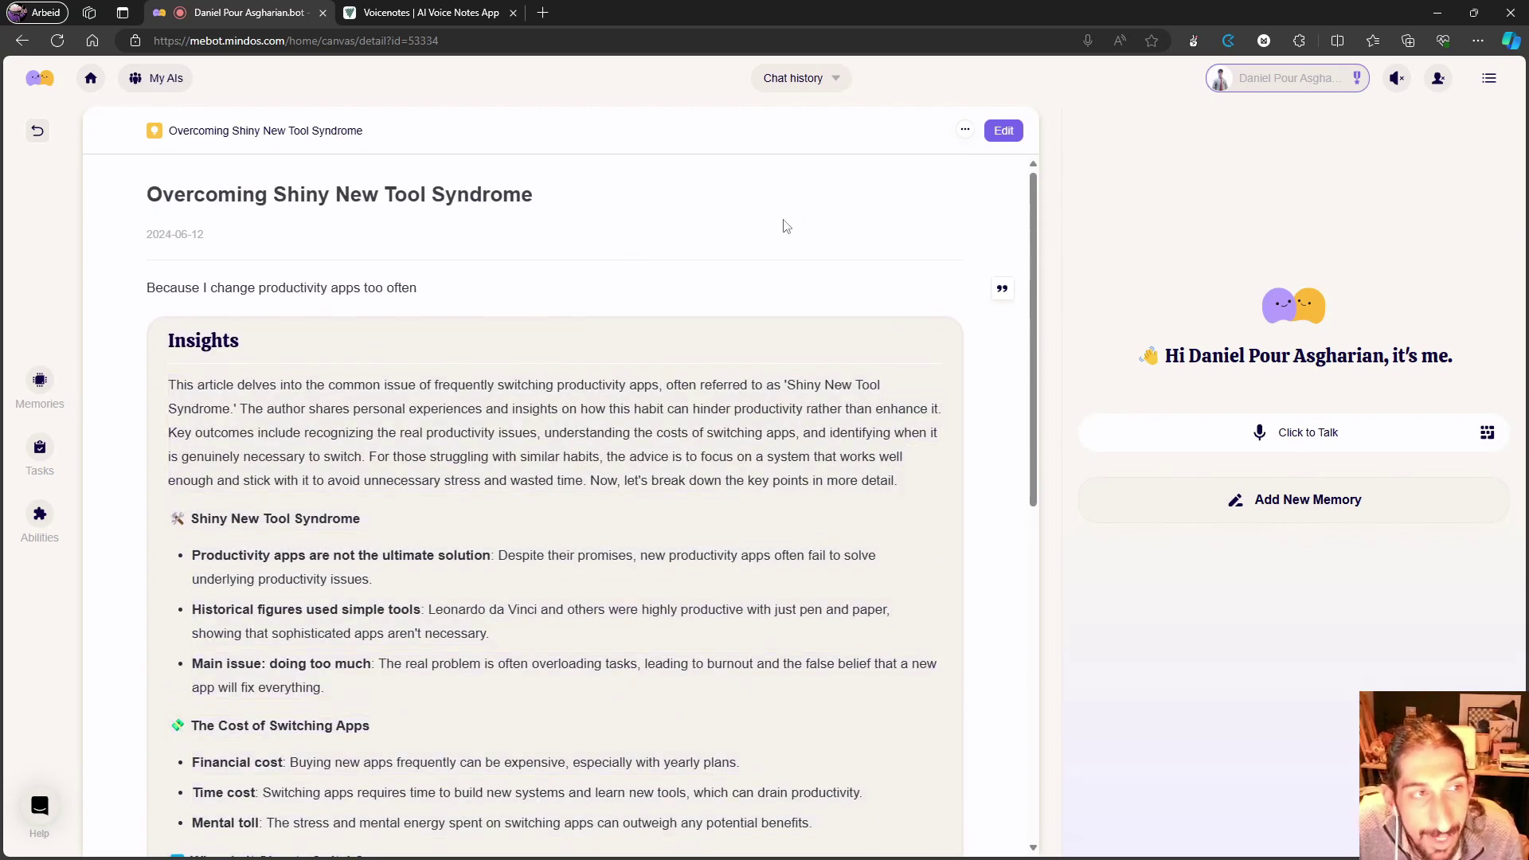
Step: Put the note into edit mode and delete its body sentence "Because I change productivity apps too often"
left_click(1005, 131)
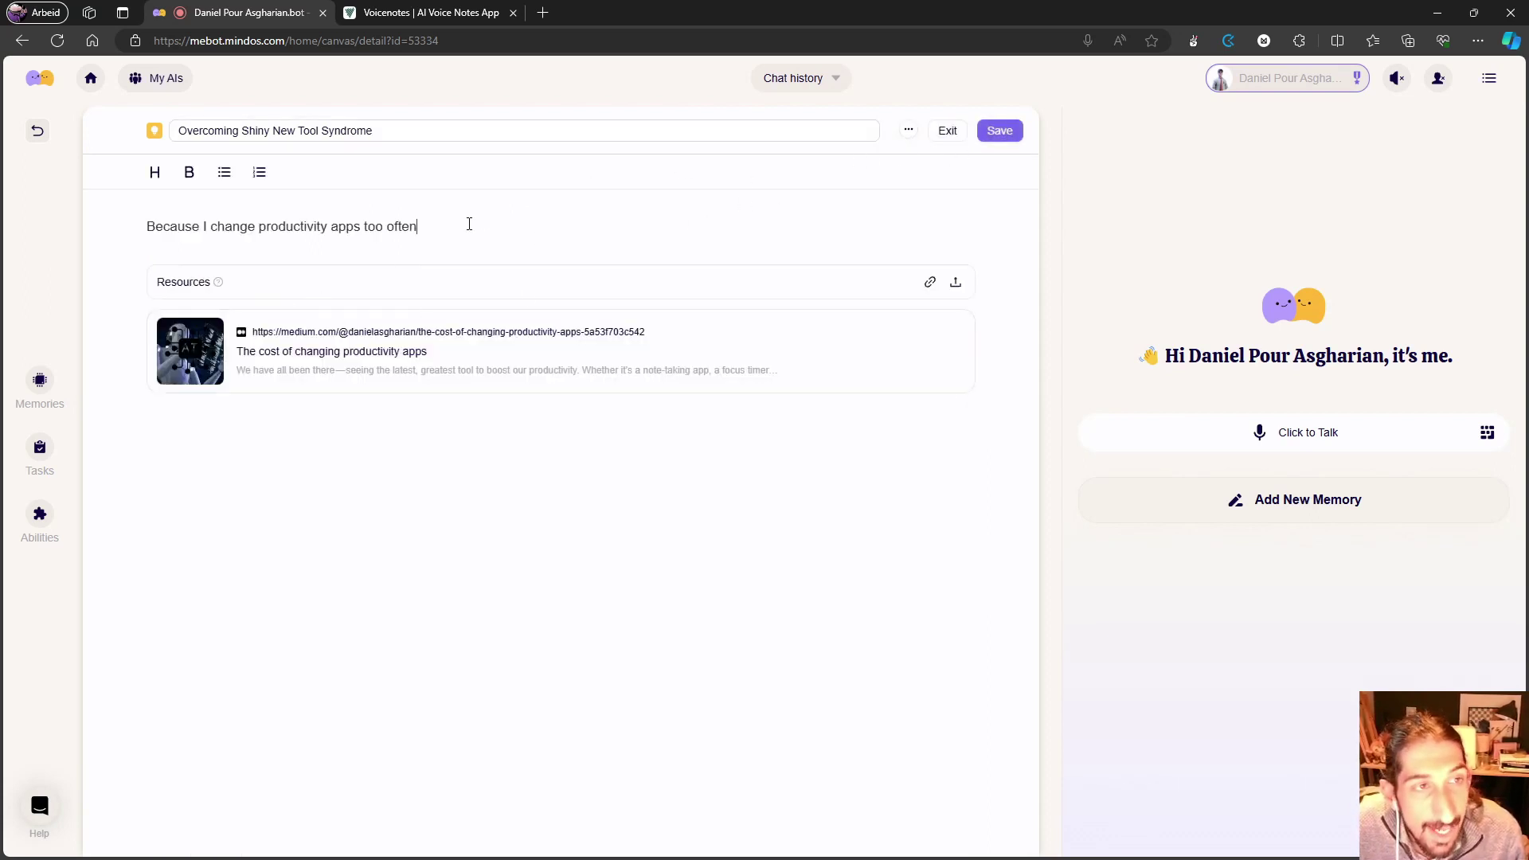
key("ctrl+a")
left_click(294, 233)
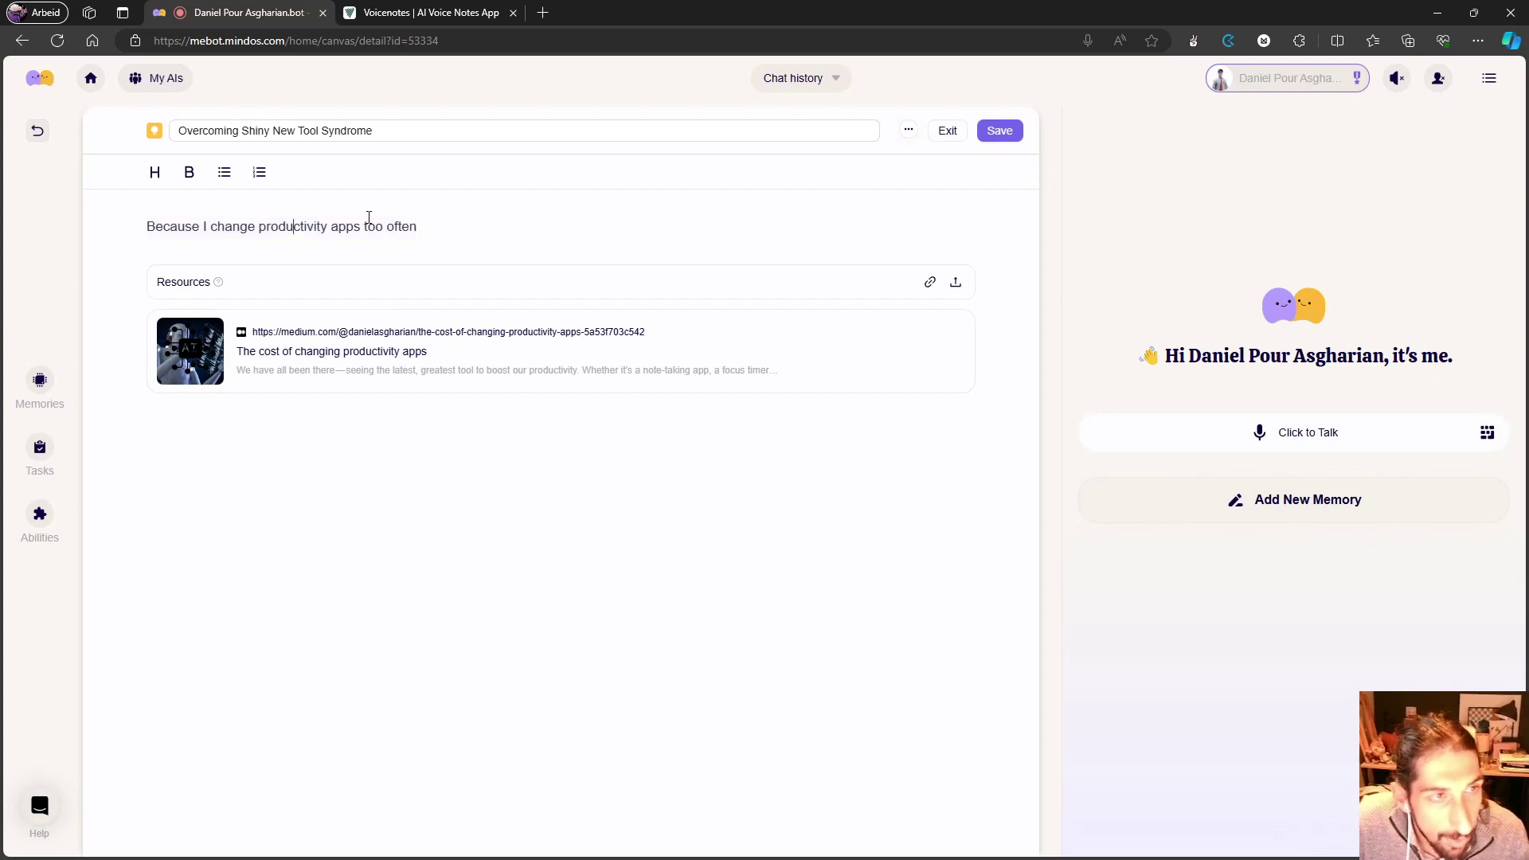
left_click_drag(431, 229, 72, 230)
left_click(56, 230)
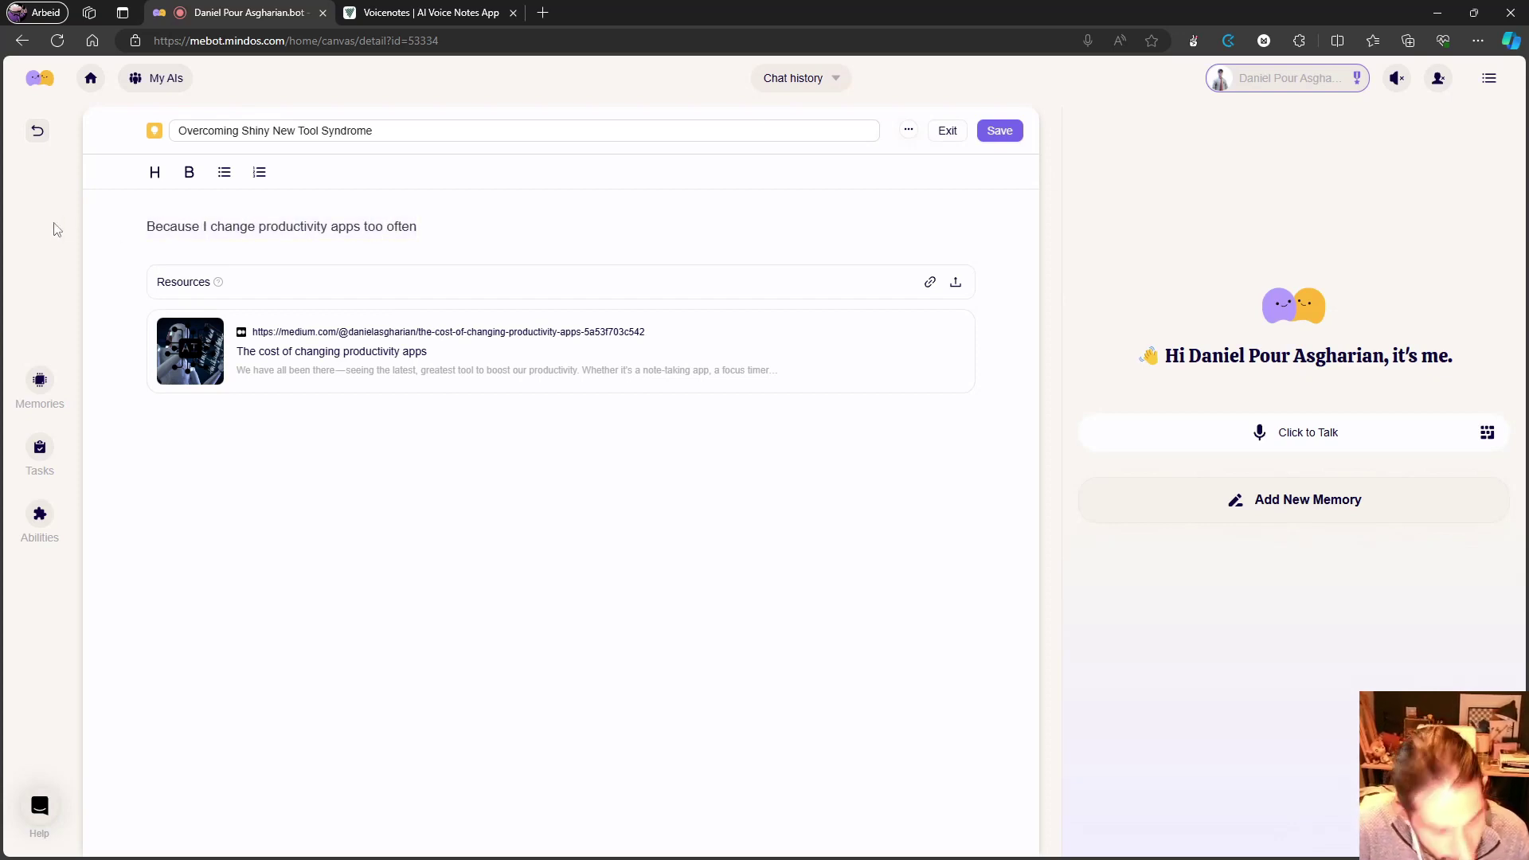
triple_click(303, 234)
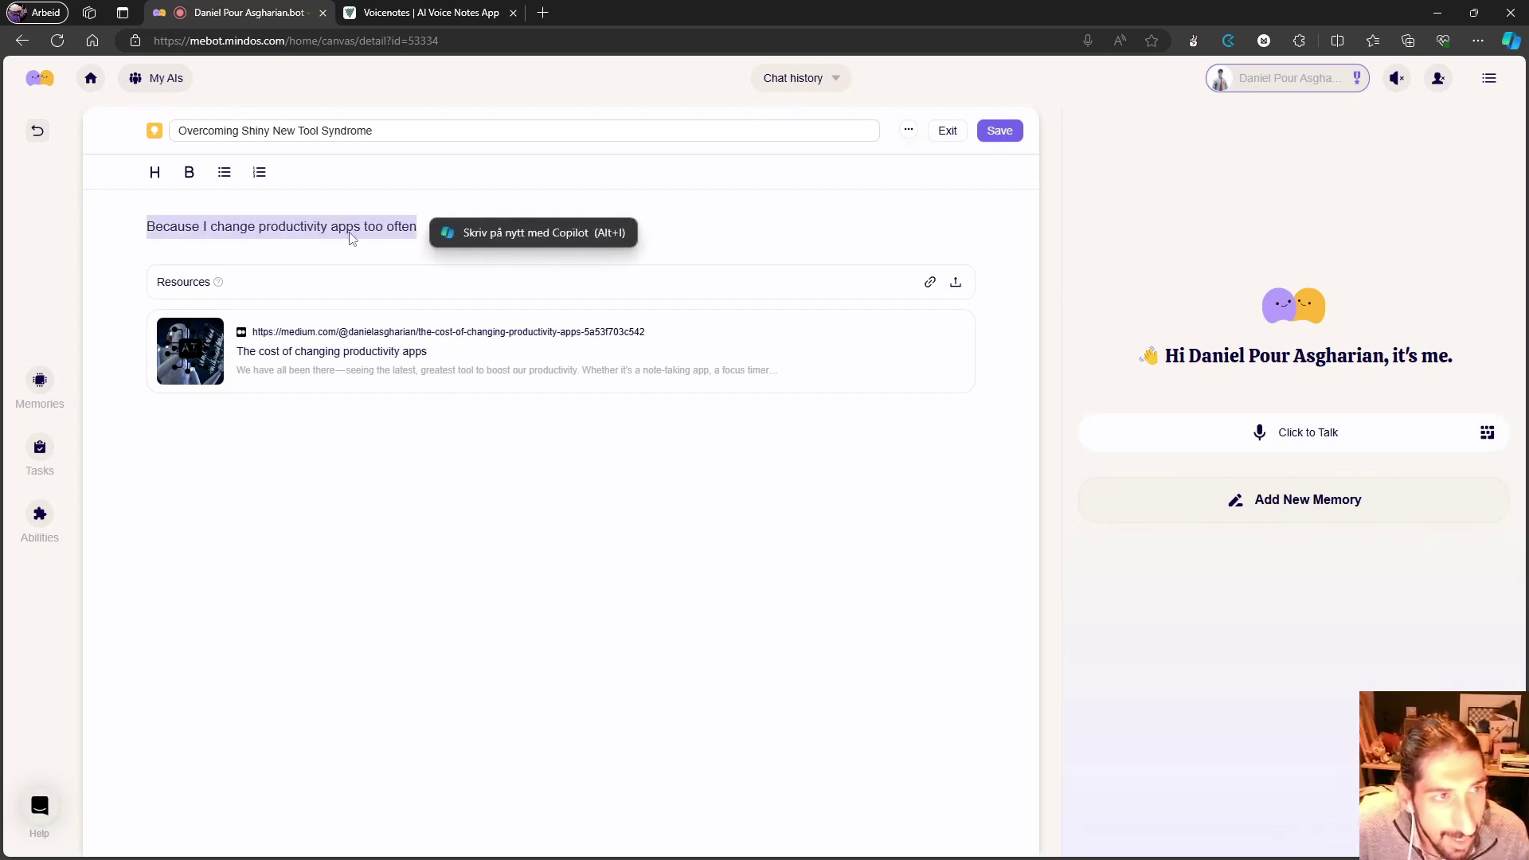
key("BackSpace")
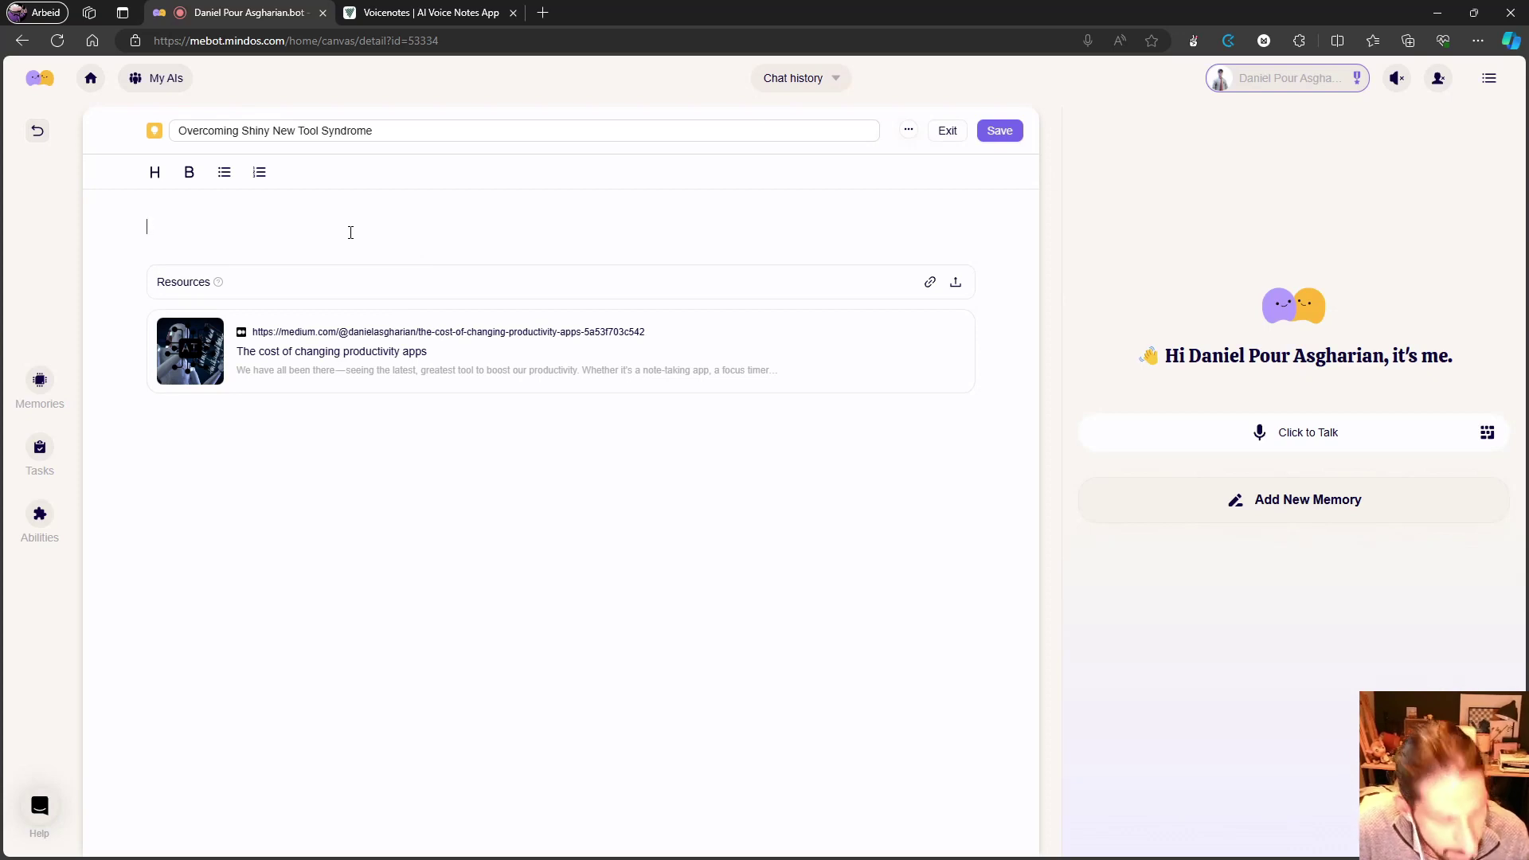
Step: Write the level-two heading "Overcoming shiny new tool syndrome" as the note's body and save the note
type("##")
key("space")
type("fkrfr")
key("BackSpace")
key("BackSpace")
key("BackSpace")
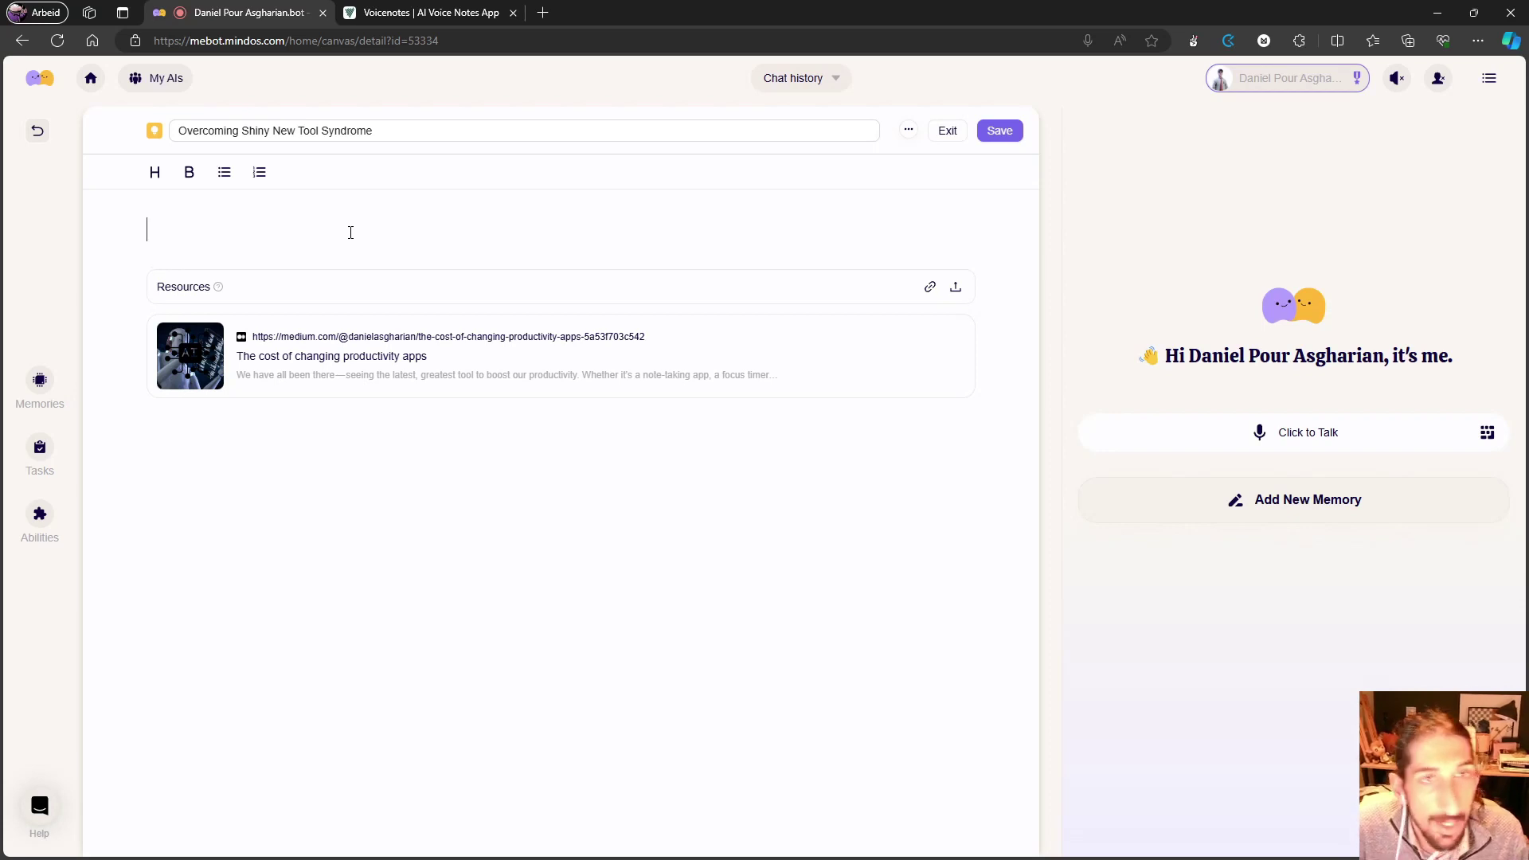
type("Overcoming")
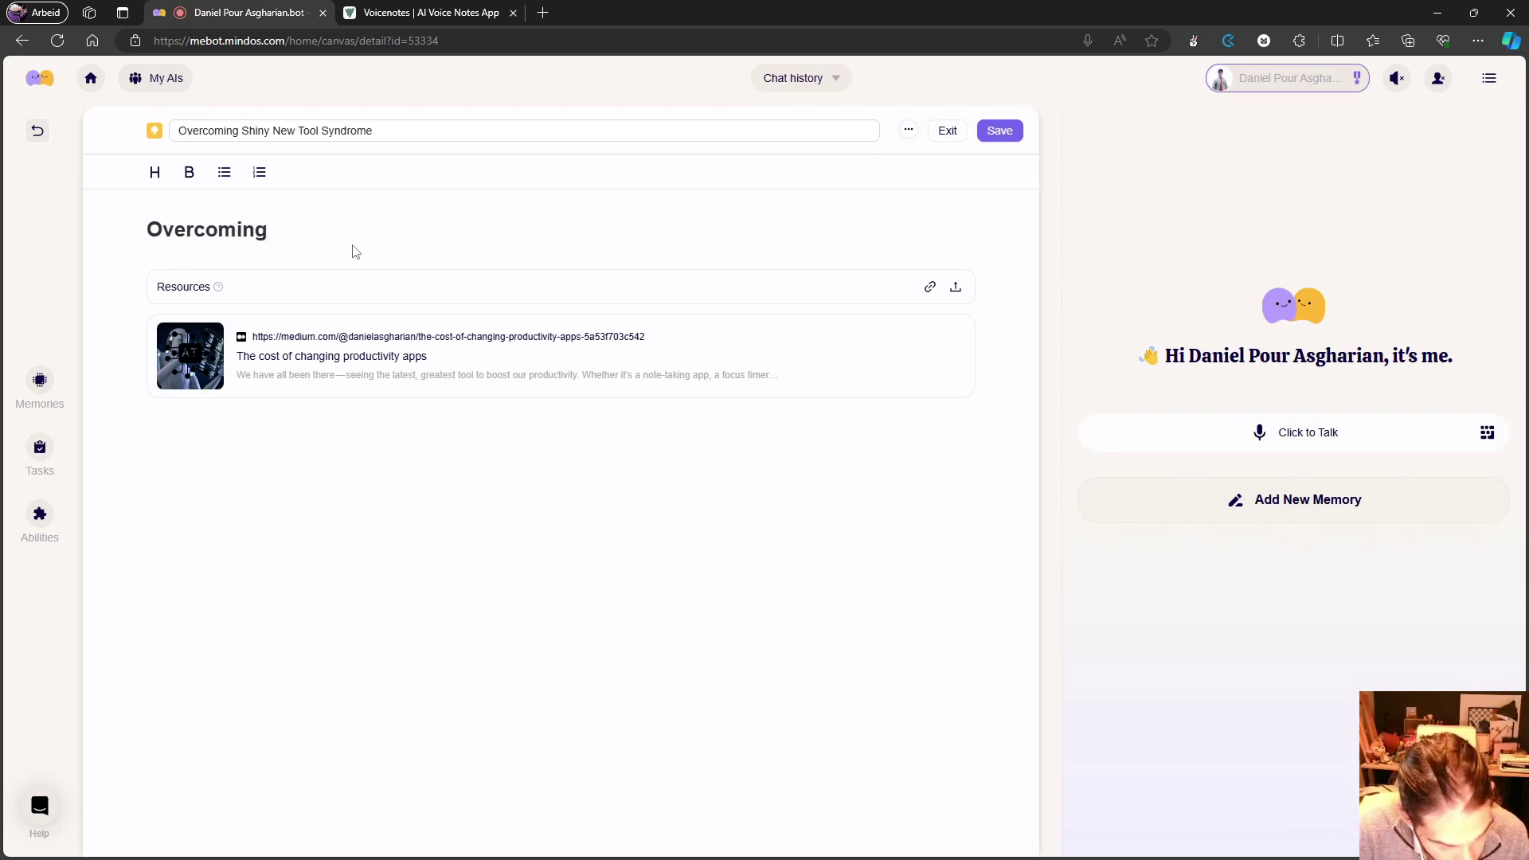
type(" shiny new to")
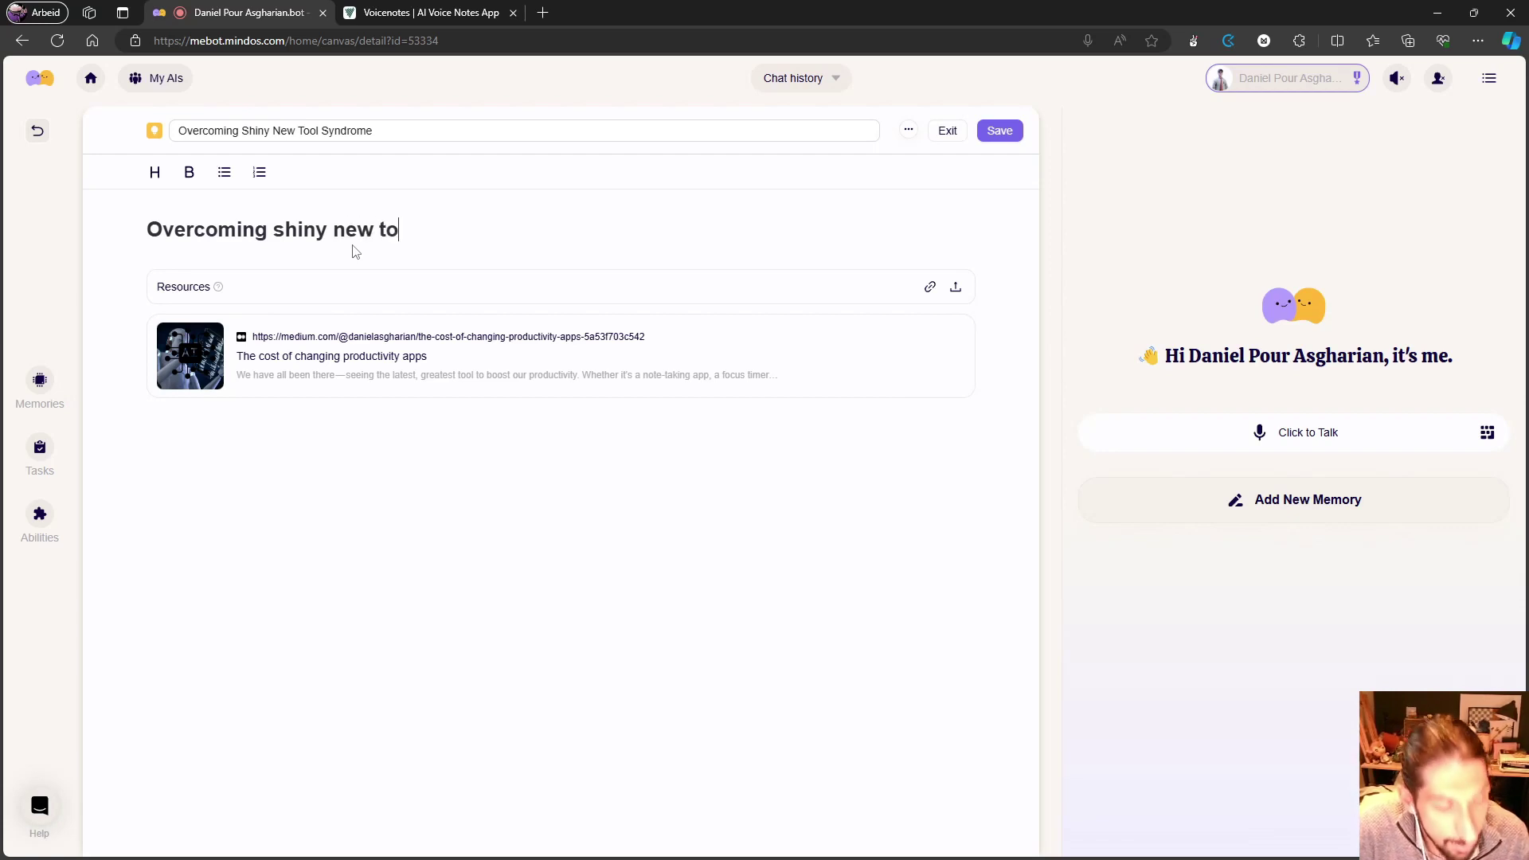
type("ol syndrome")
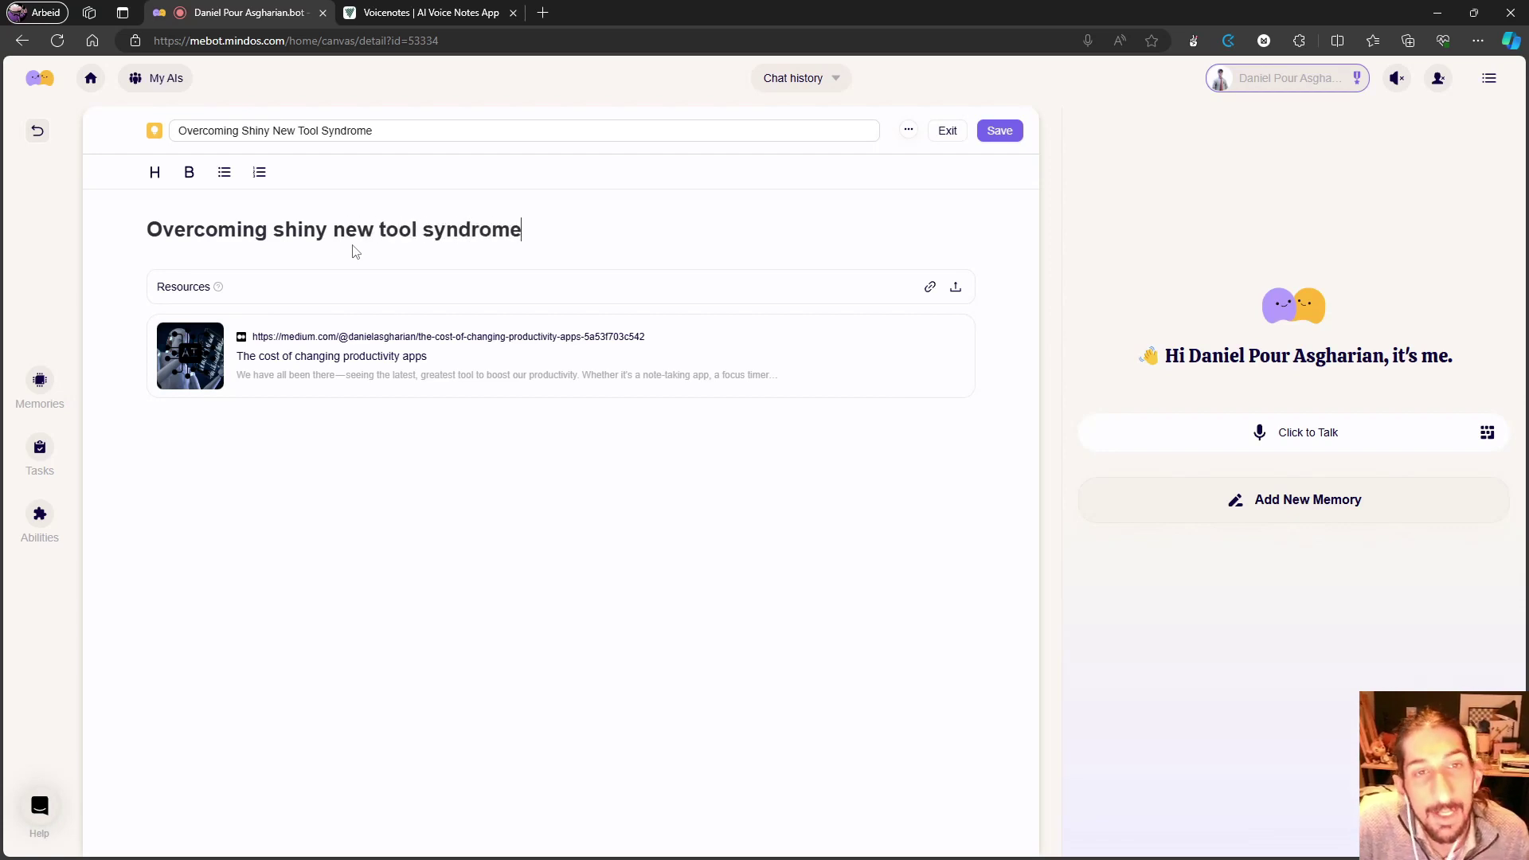
left_click(997, 133)
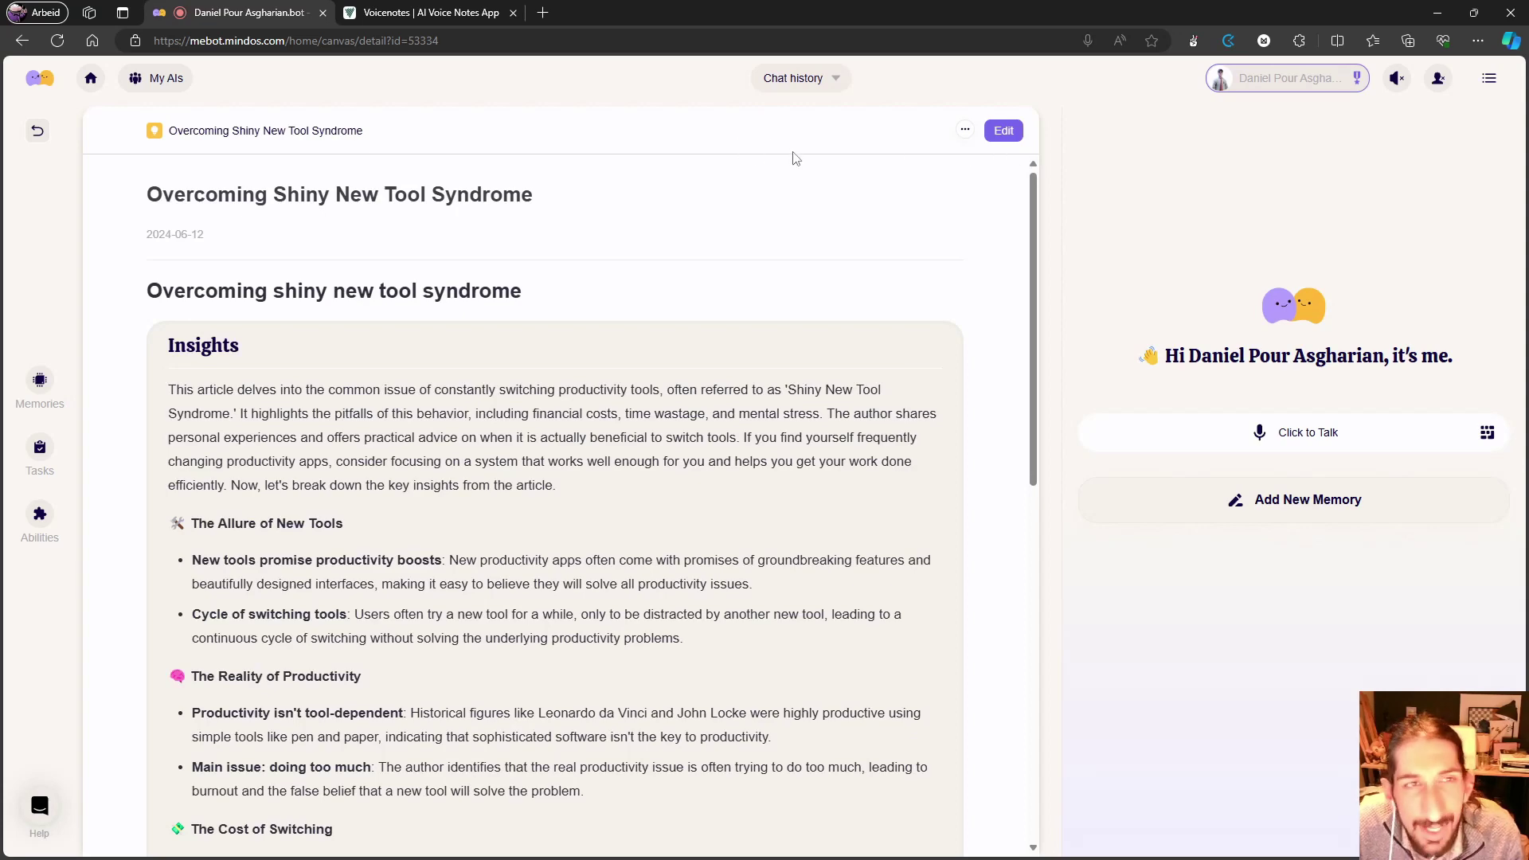
Step: Return to the home page, look at the memories overview, and review the recent memories on the home page
left_click(91, 78)
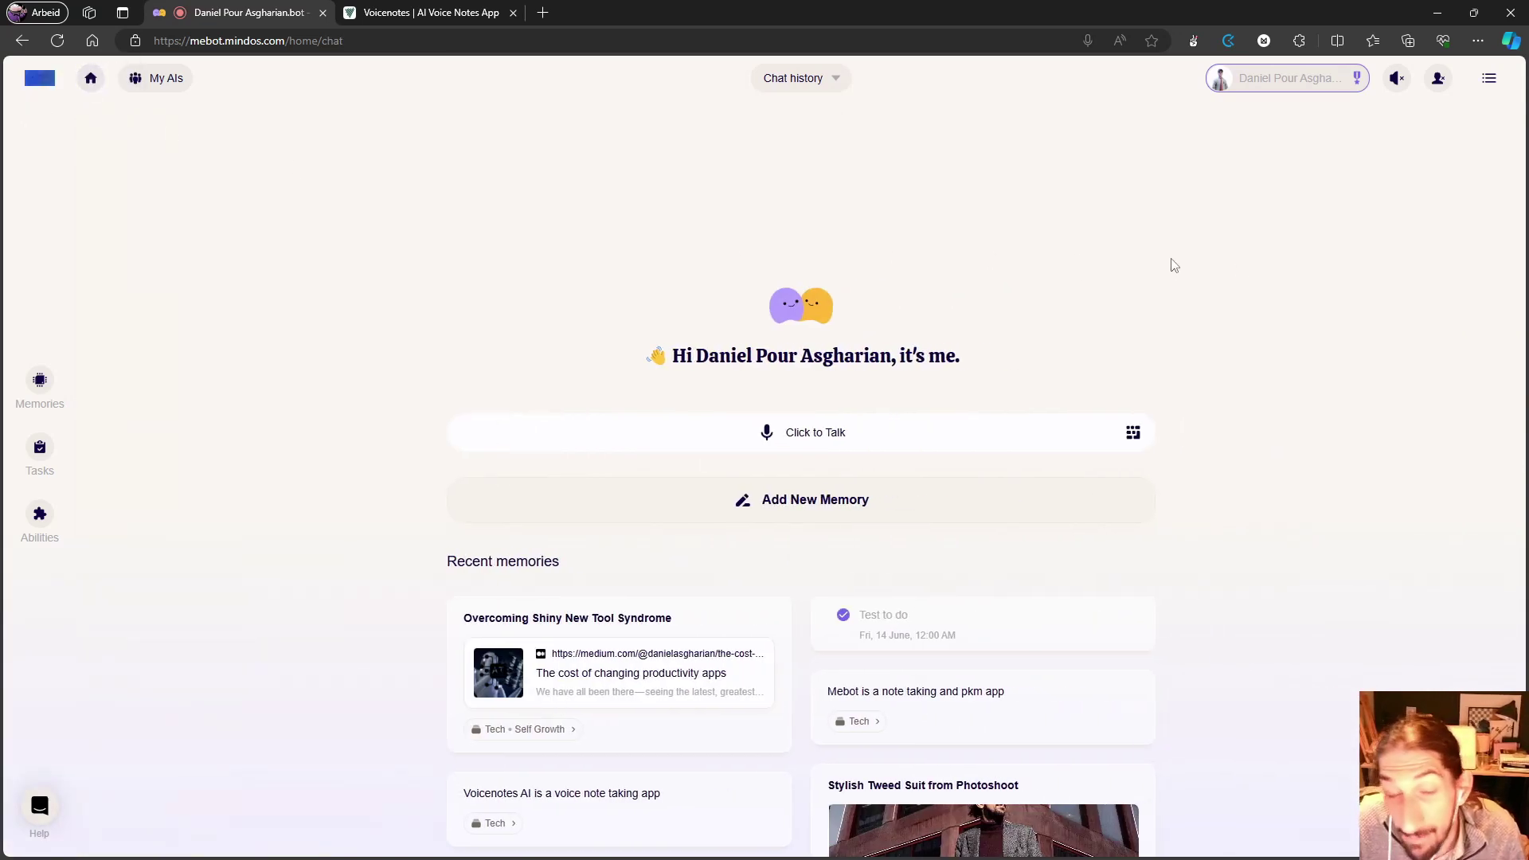
mouse_move(848, 502)
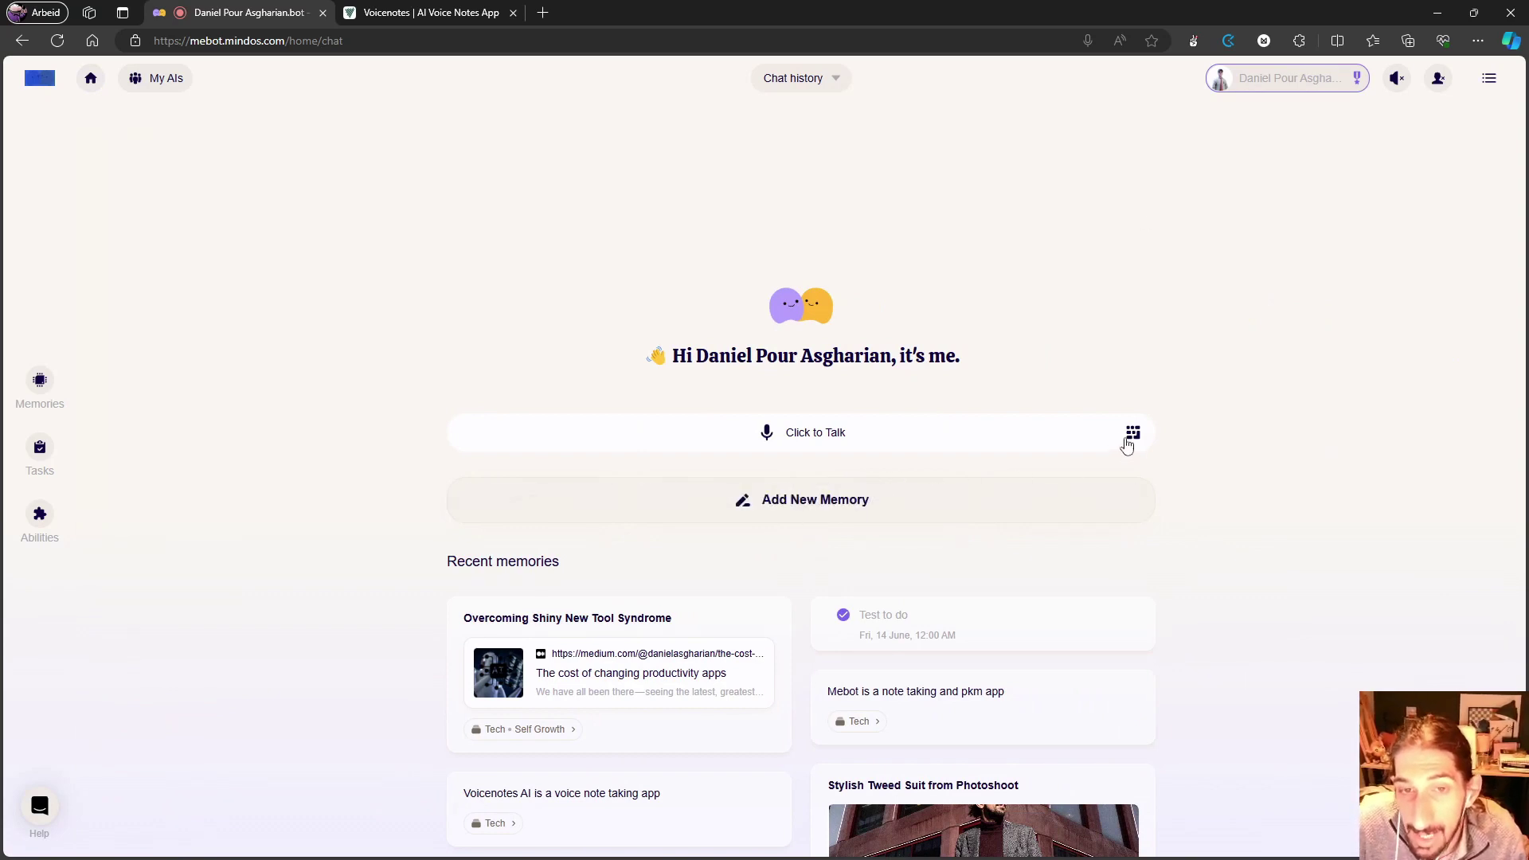
mouse_move(765, 499)
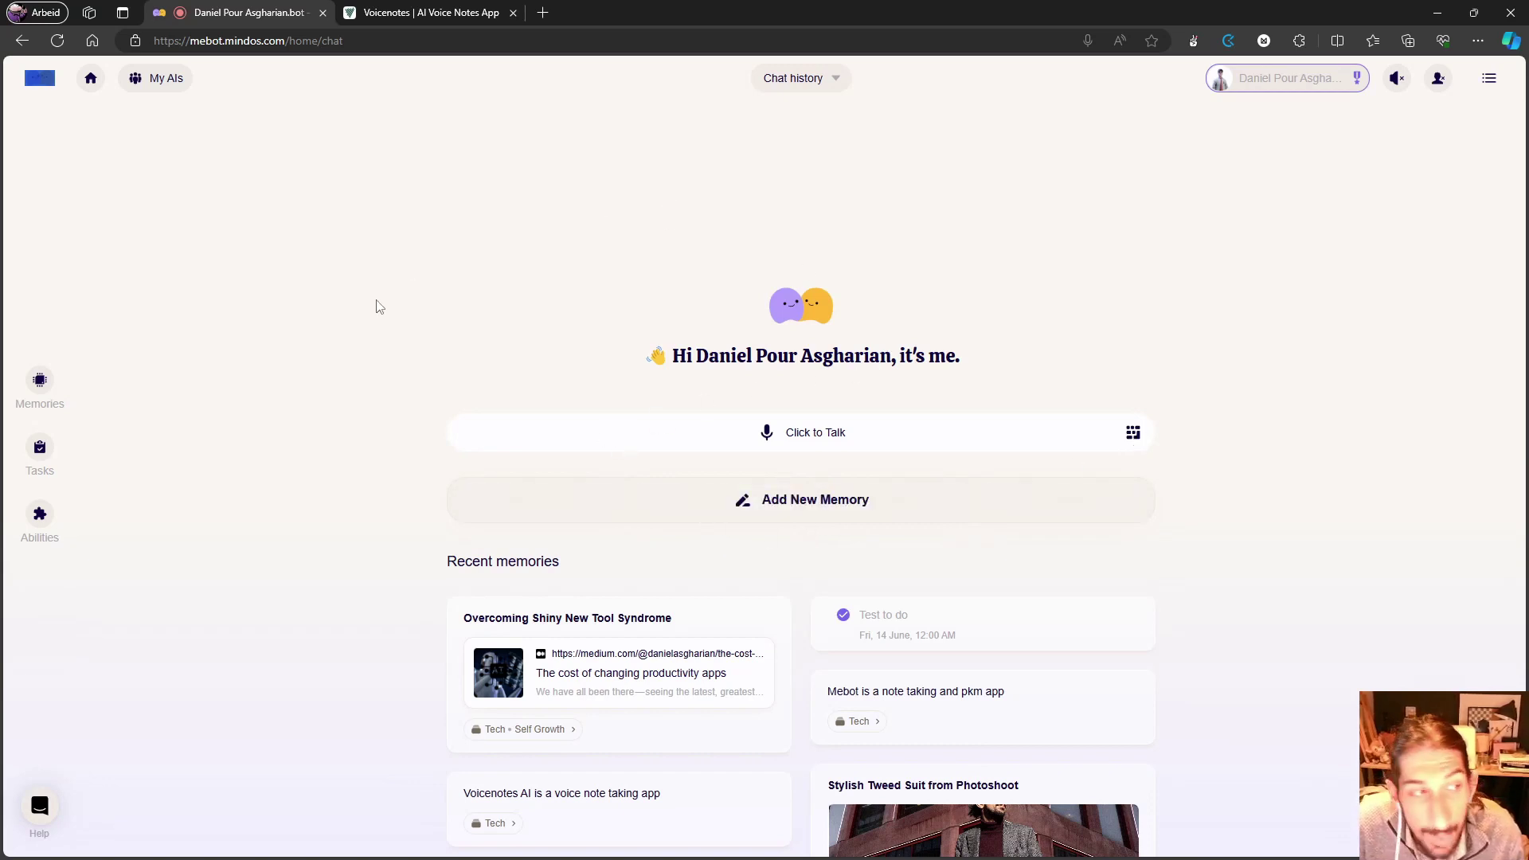
left_click(54, 380)
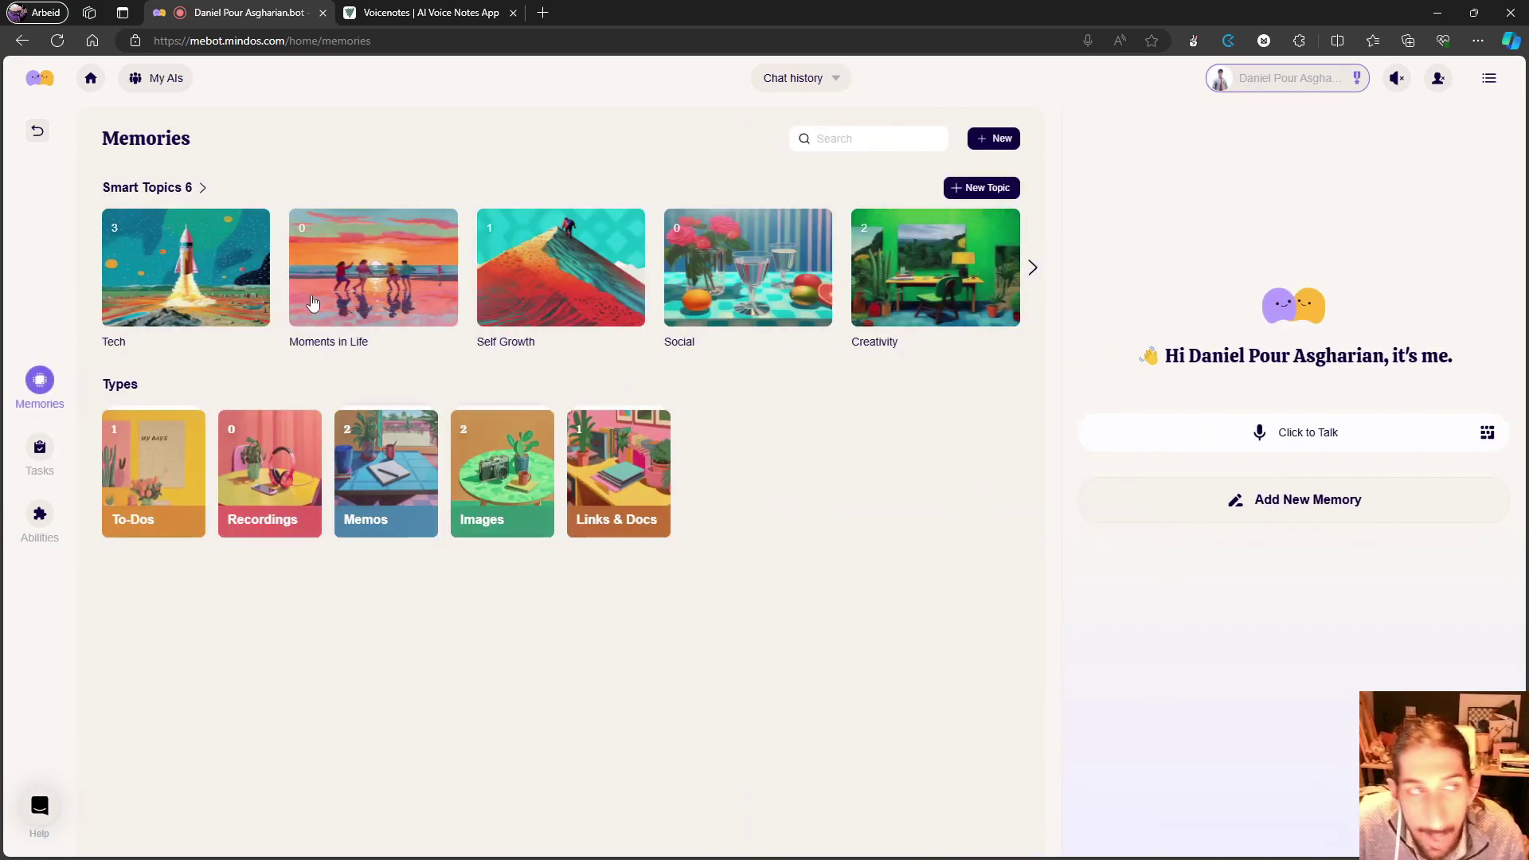
left_click(38, 382)
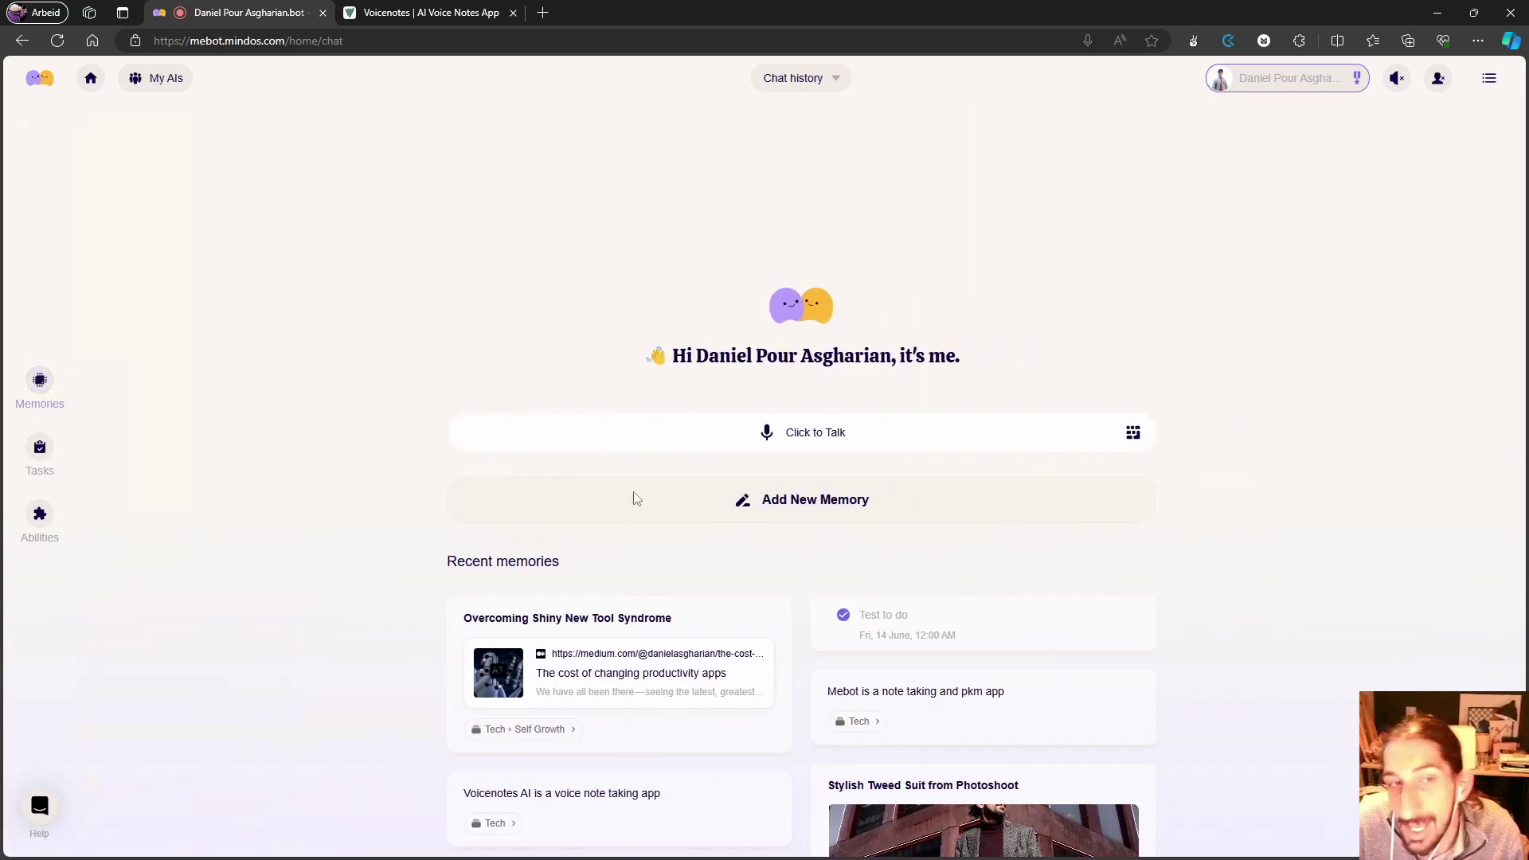
scroll(741, 462, "down", 2)
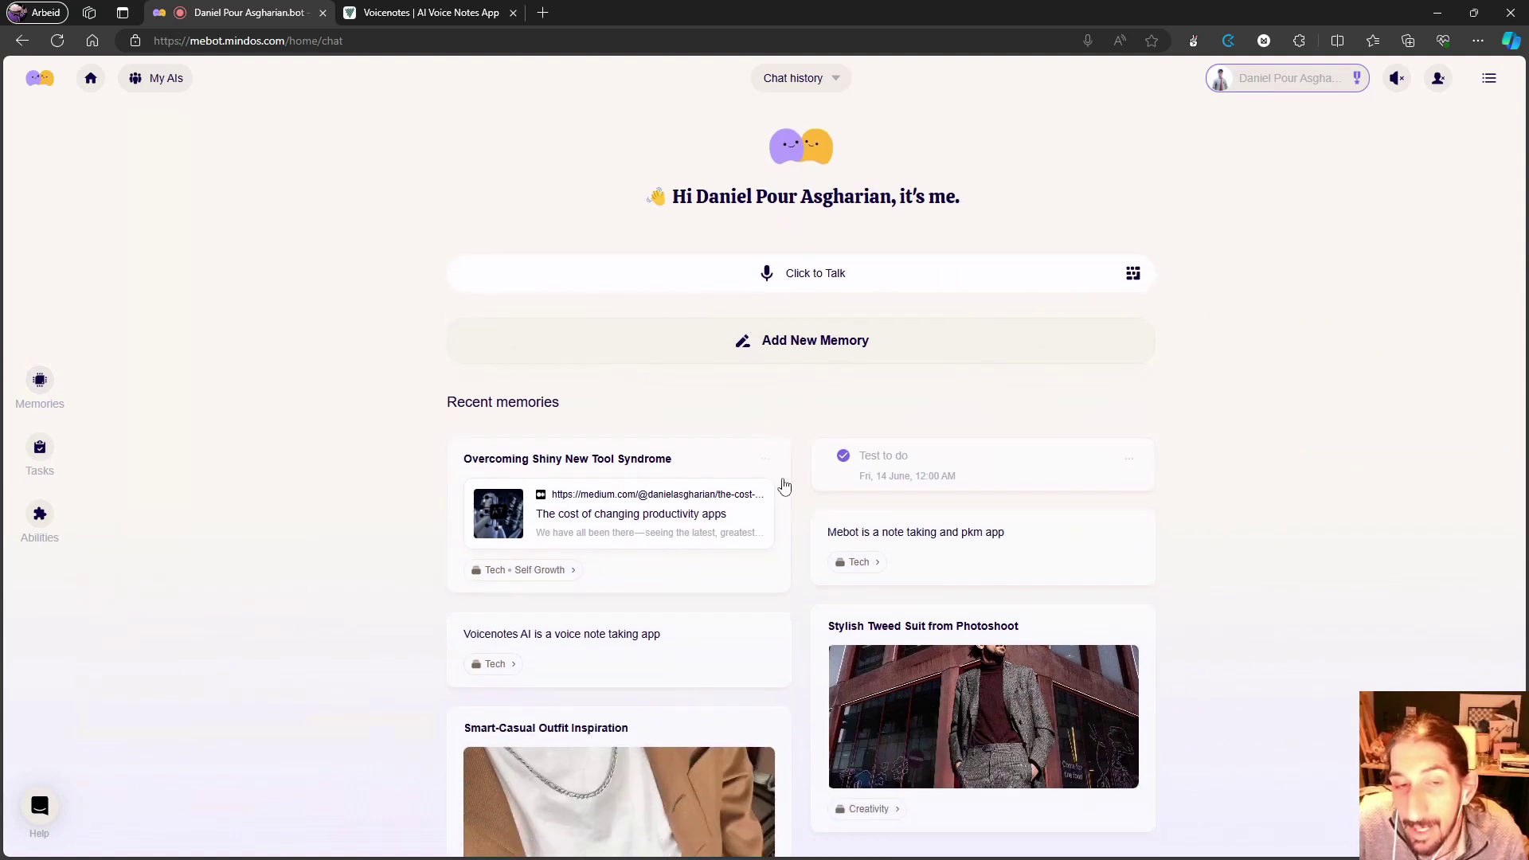
scroll(784, 485, "up", 1)
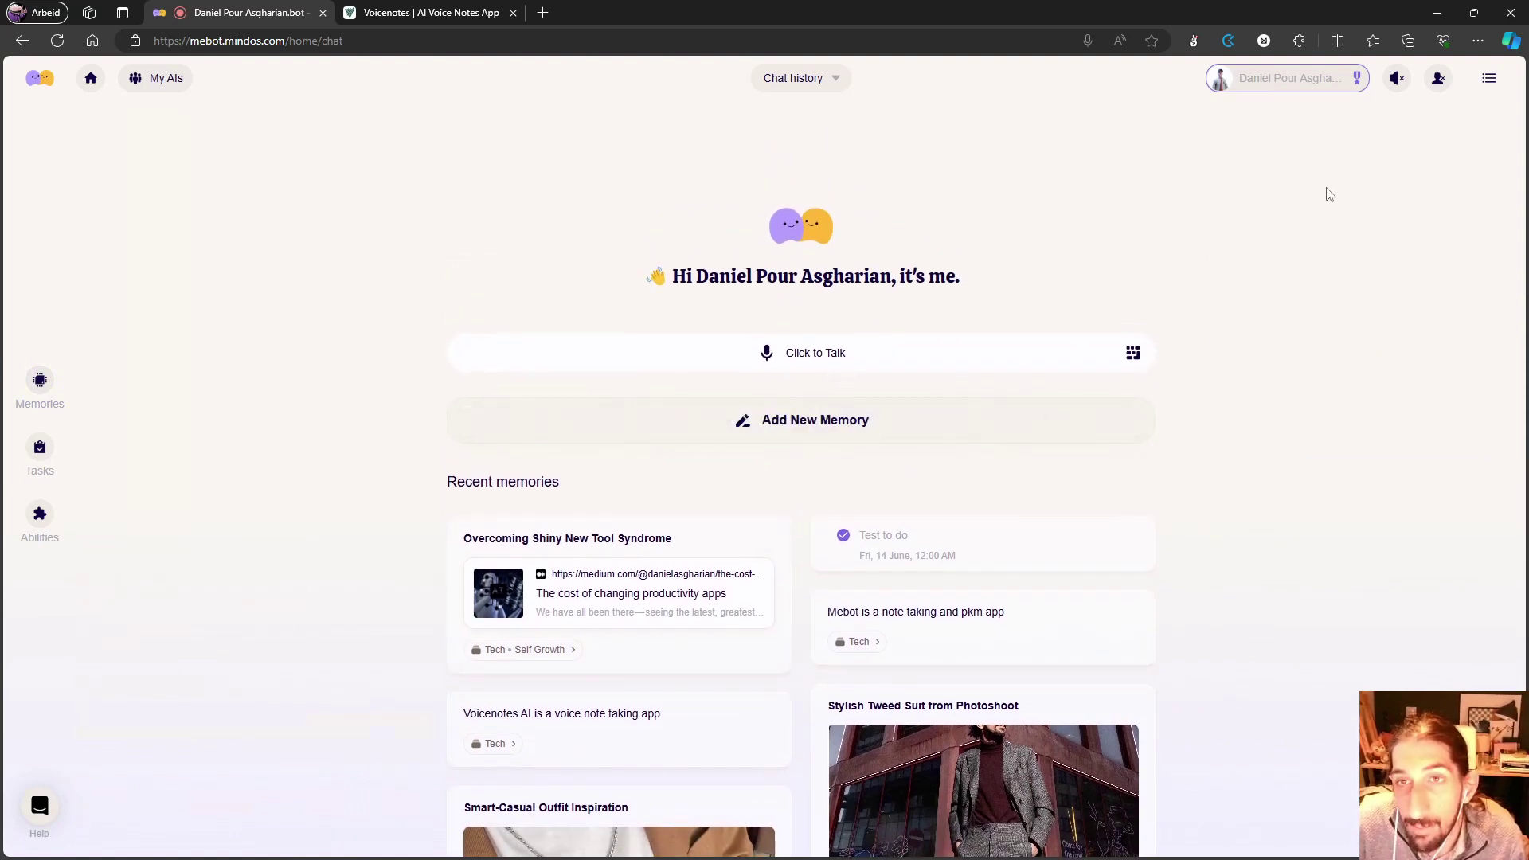
Step: Open the Mebot's settings to examine its name, avatar and voice options
mouse_move(1279, 89)
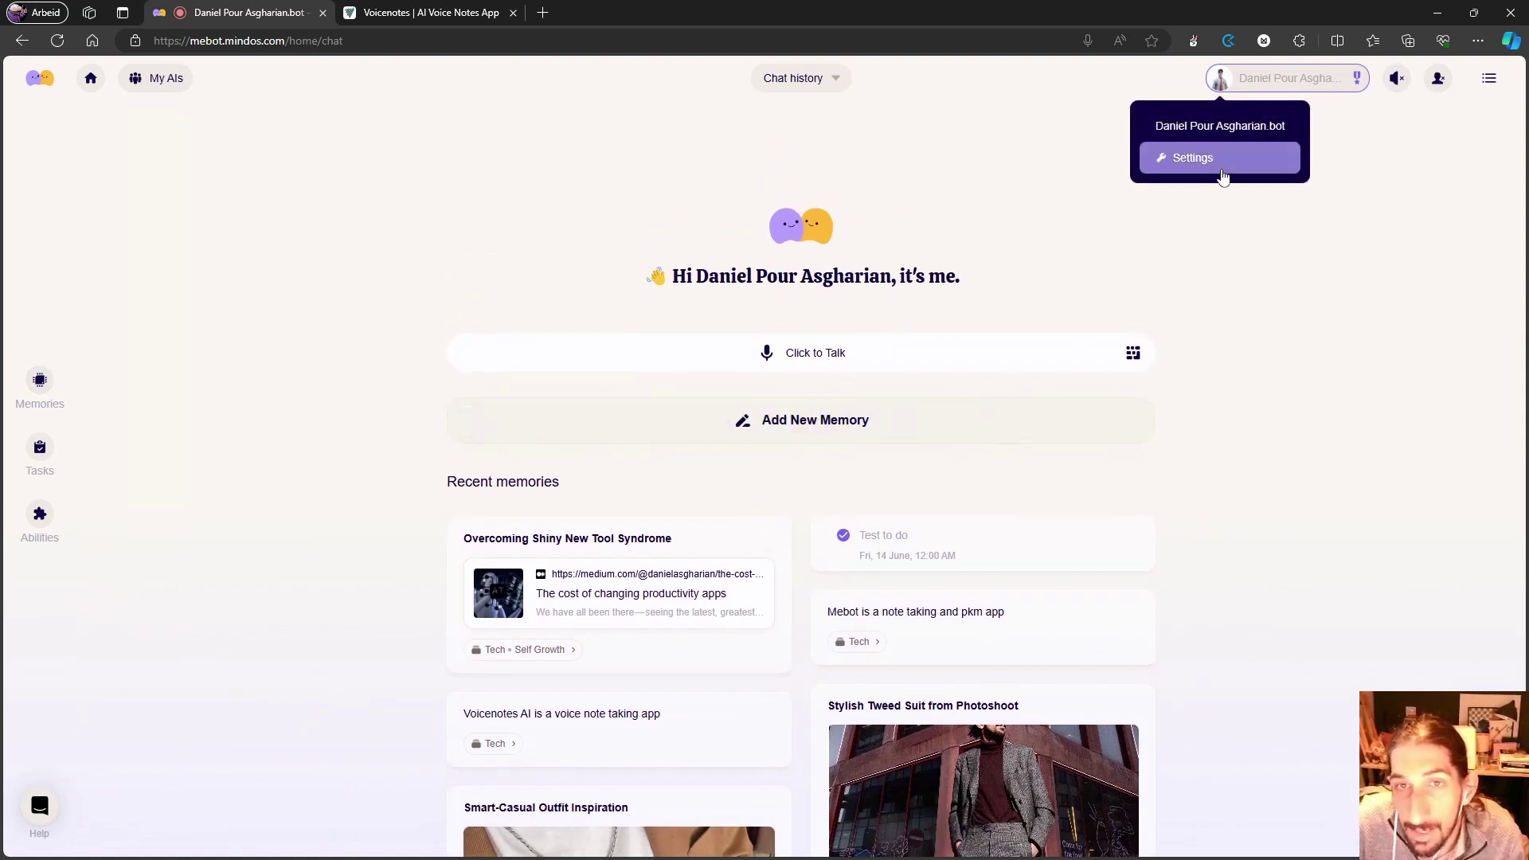
left_click(1187, 158)
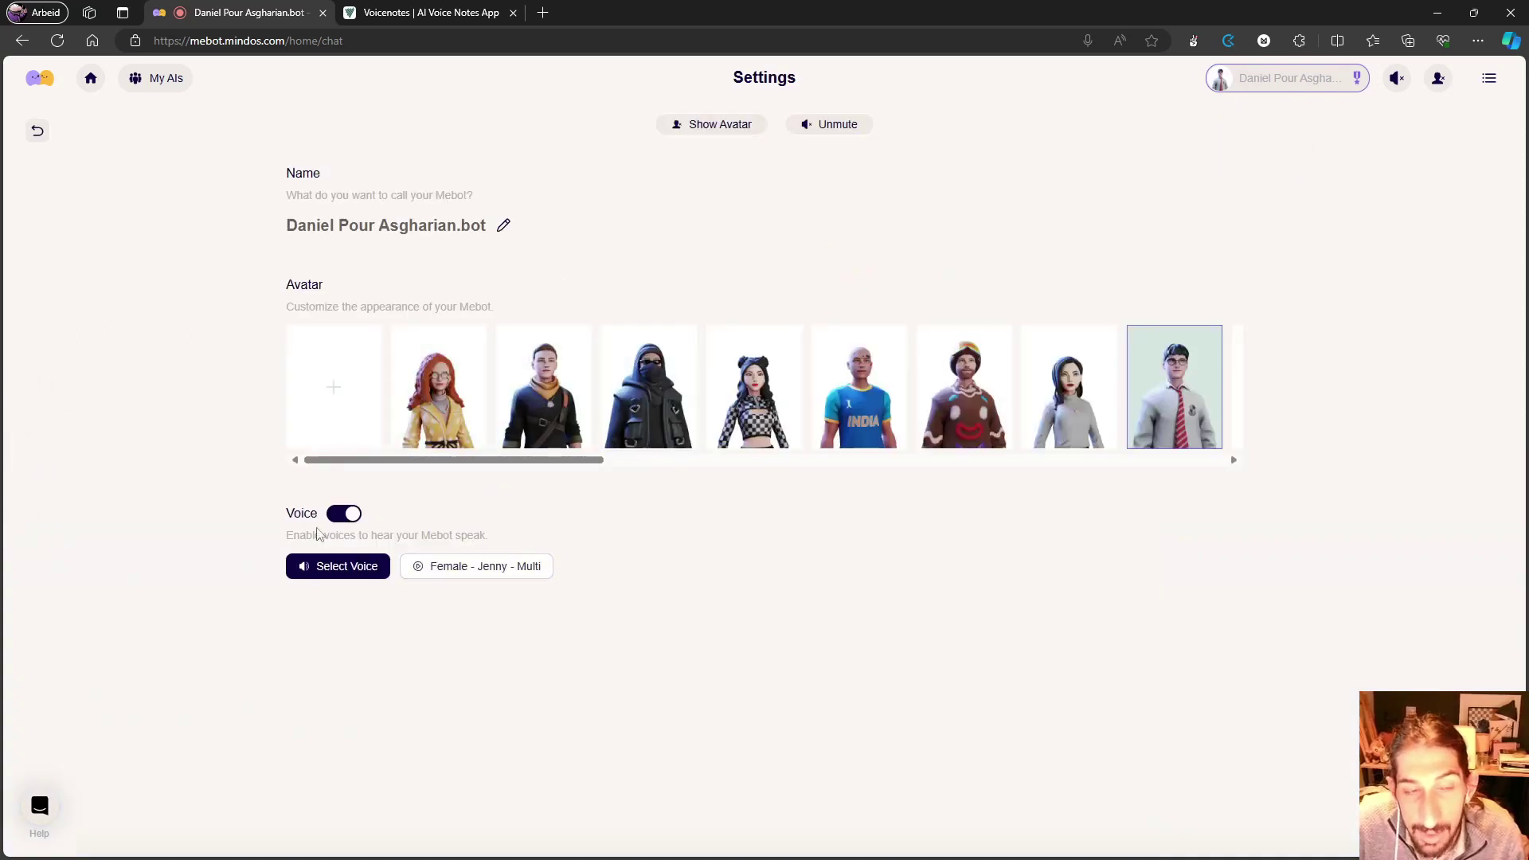
Step: Return to the home page and open the subscription details to view the current plan, remaining quota and annual pricing
left_click(90, 78)
left_click(1492, 80)
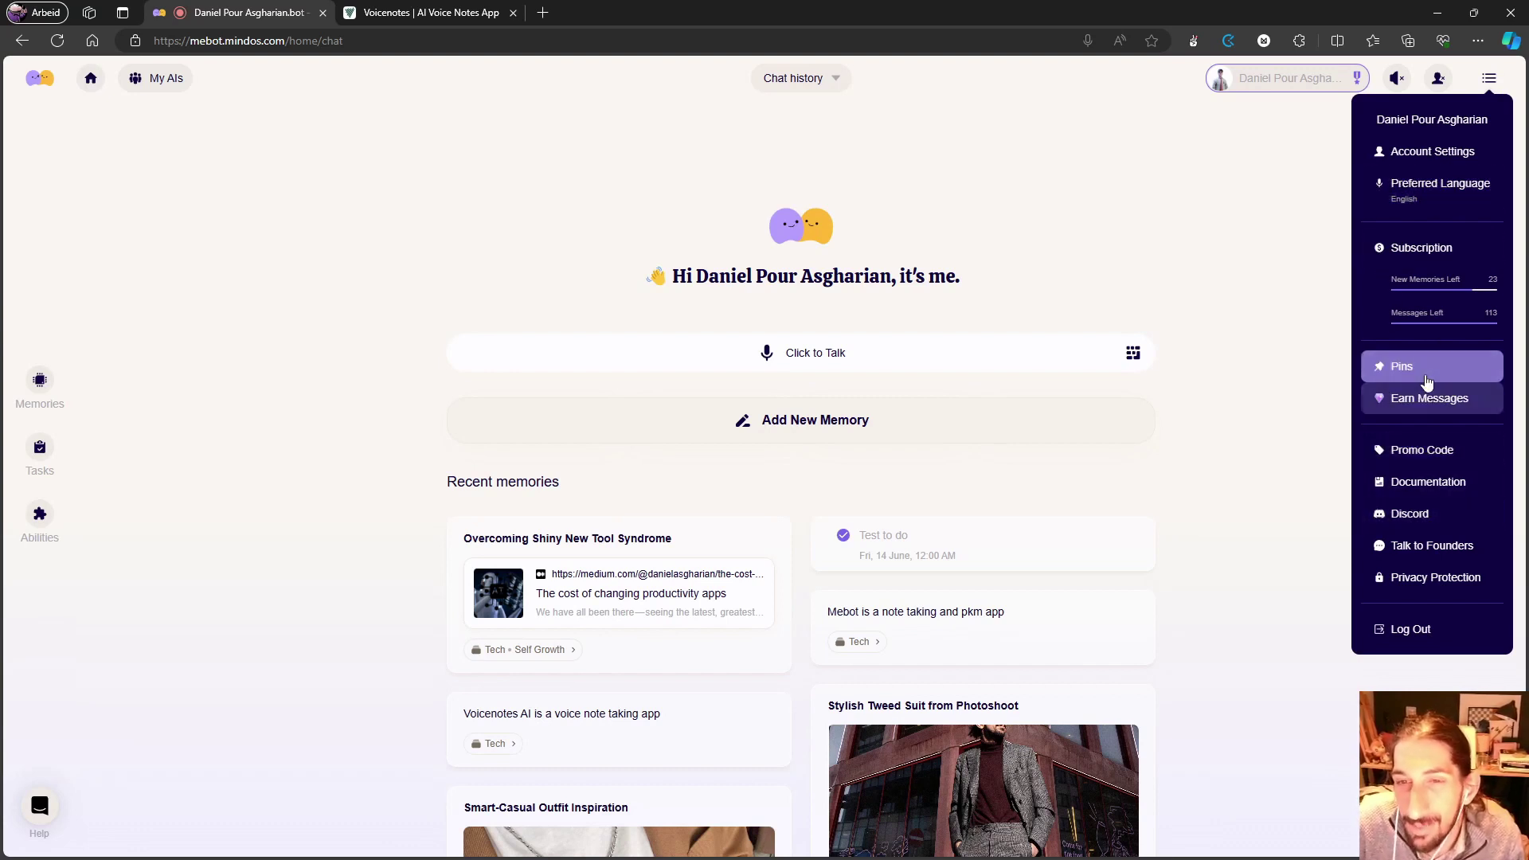
left_click(1422, 249)
scroll(630, 436, "down", 2)
scroll(629, 434, "up", 2)
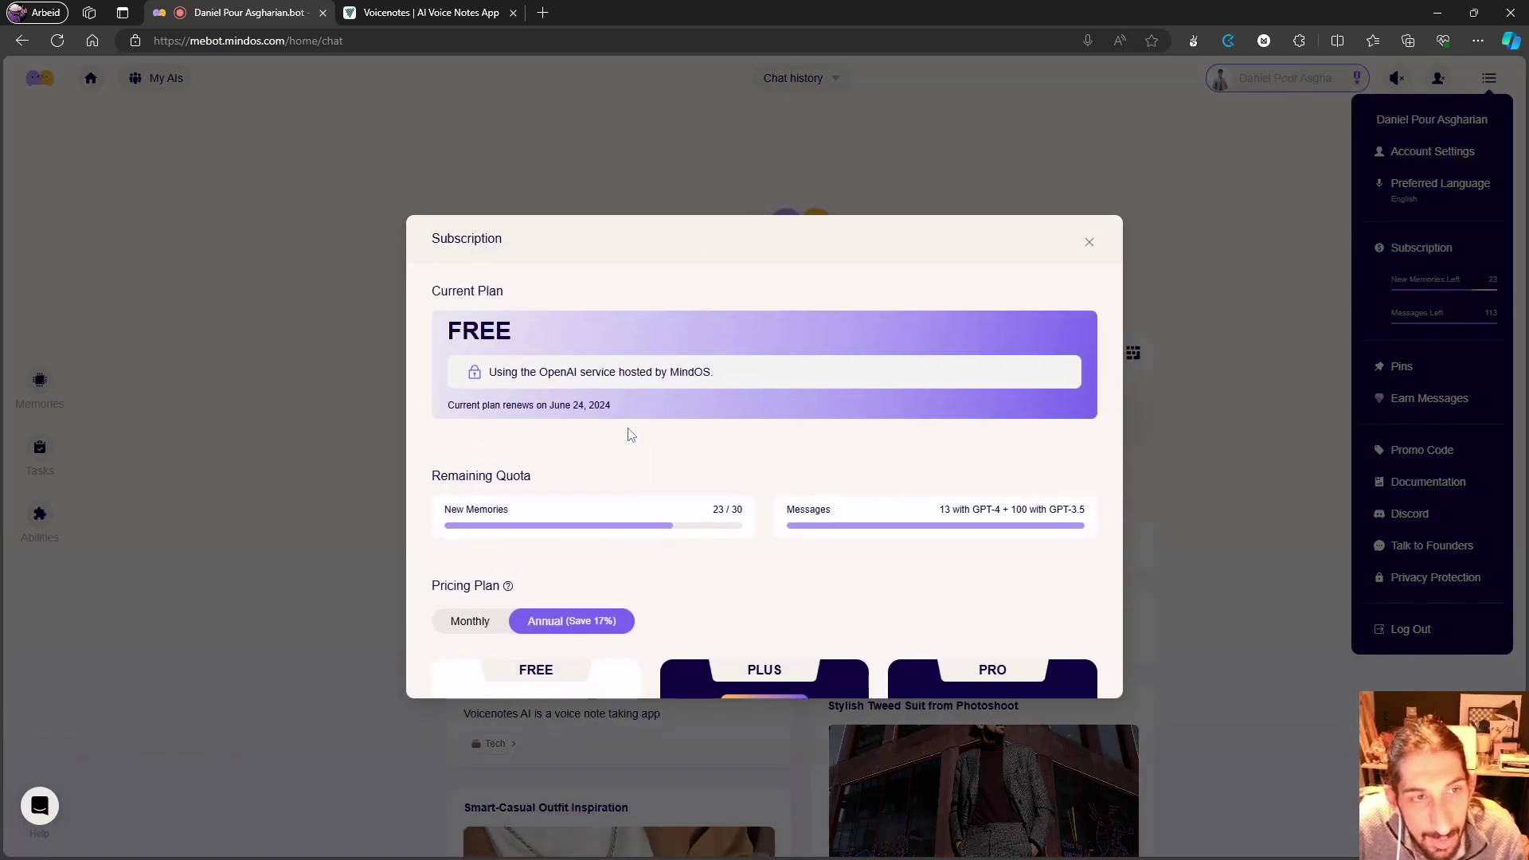
scroll(625, 437, "down", 4)
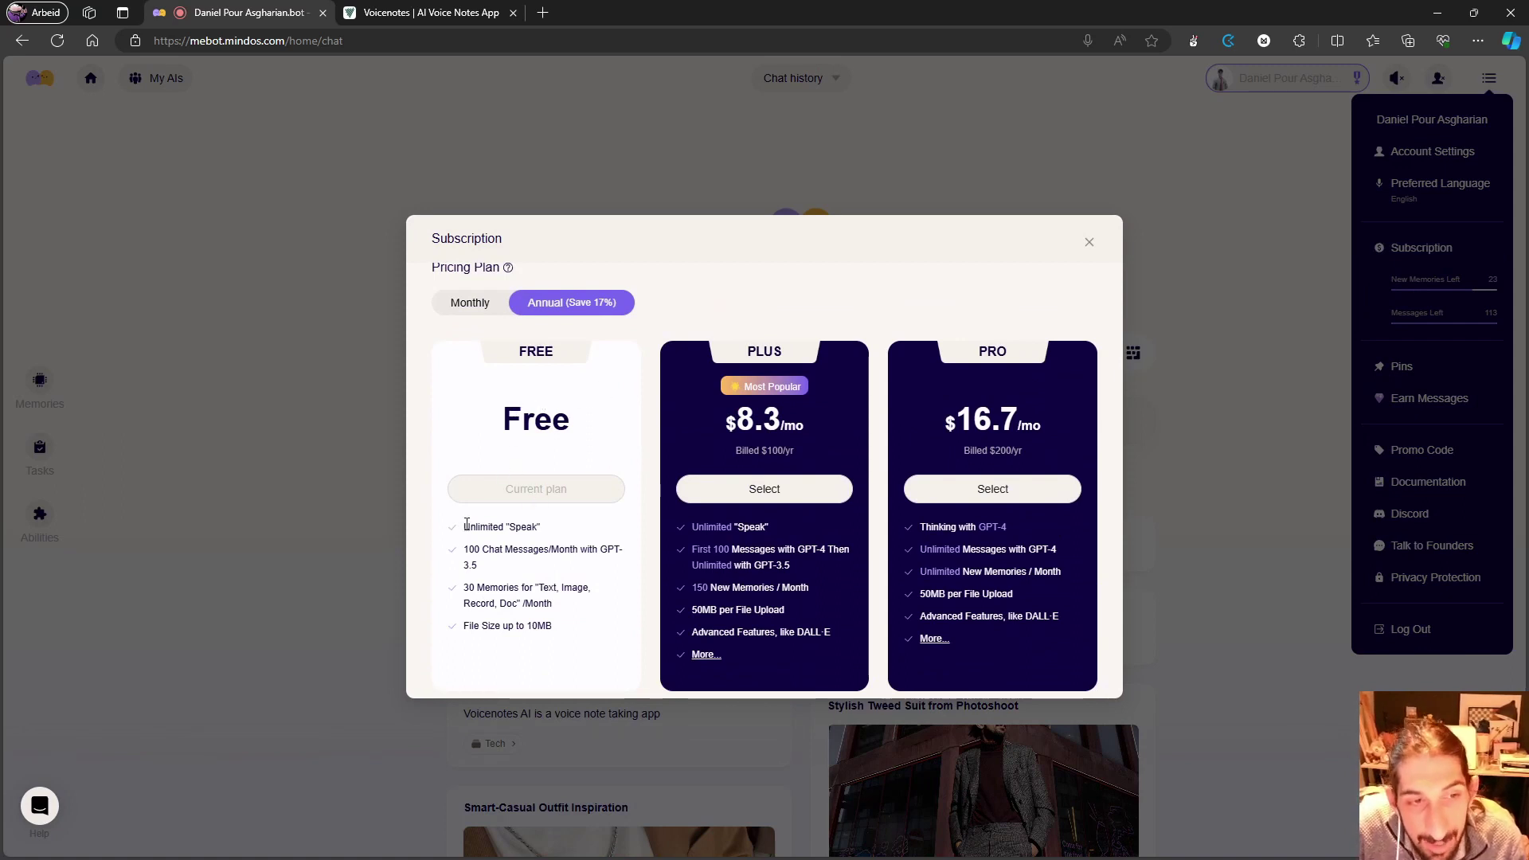
Step: Read the Free plan's features and the Plus plan's message and new-memory allowances in the annual pricing
left_click_drag(476, 528, 547, 539)
left_click(513, 549)
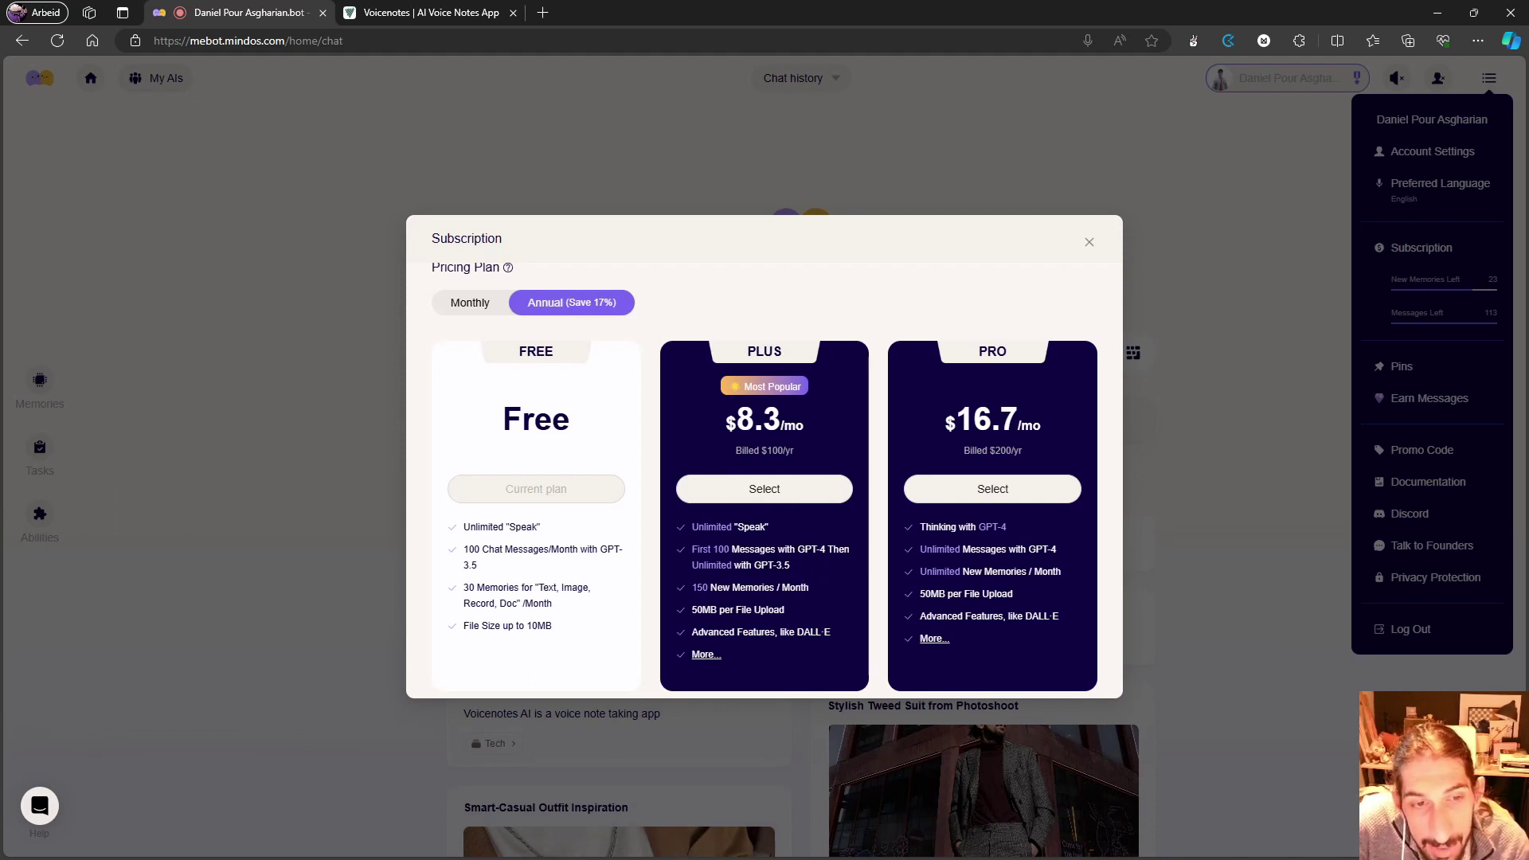
double_click(805, 549)
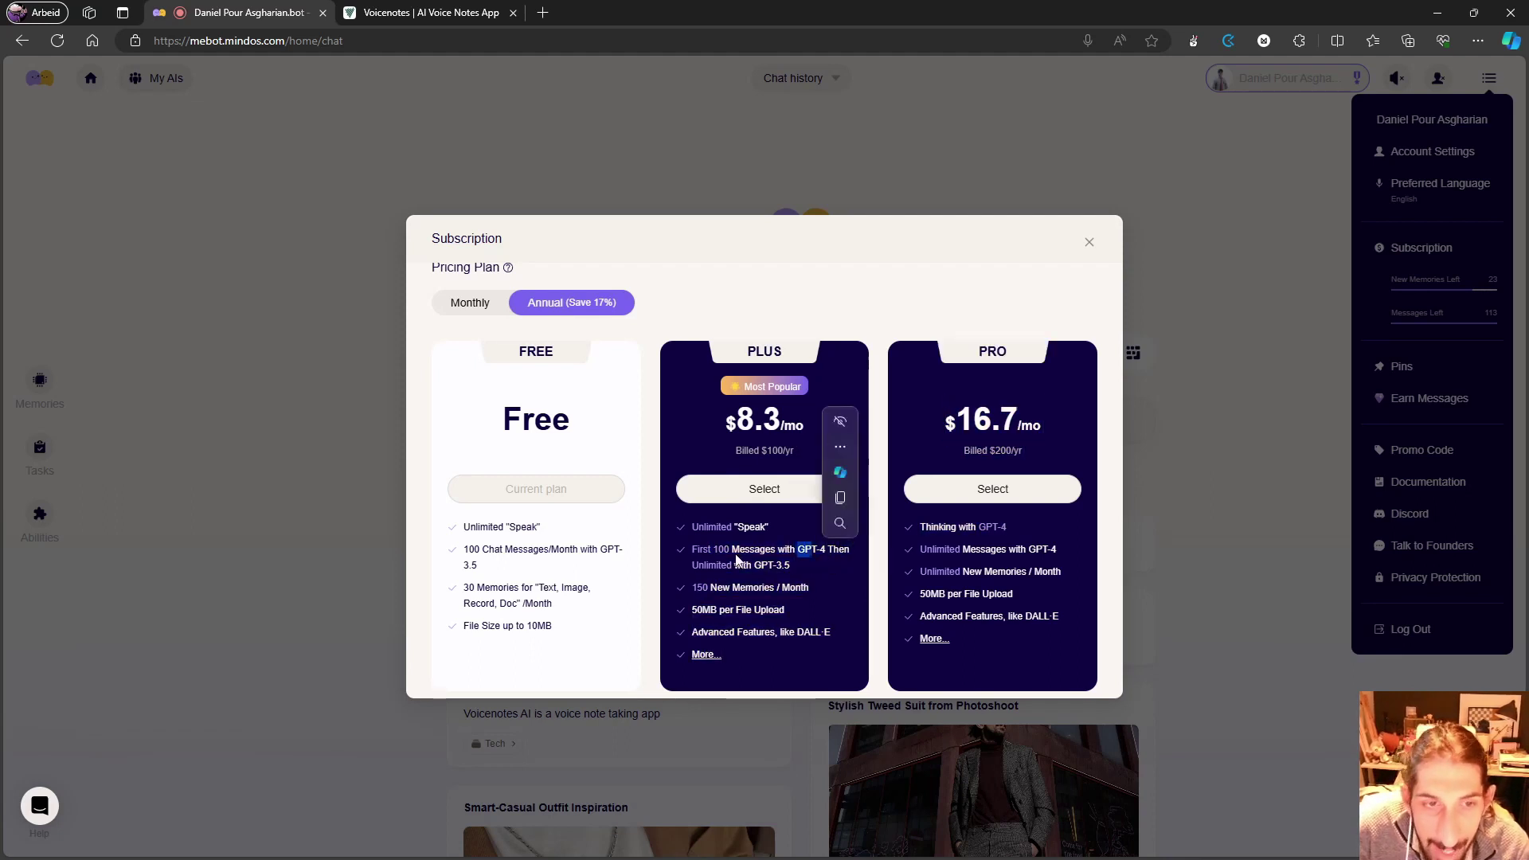
left_click(739, 558)
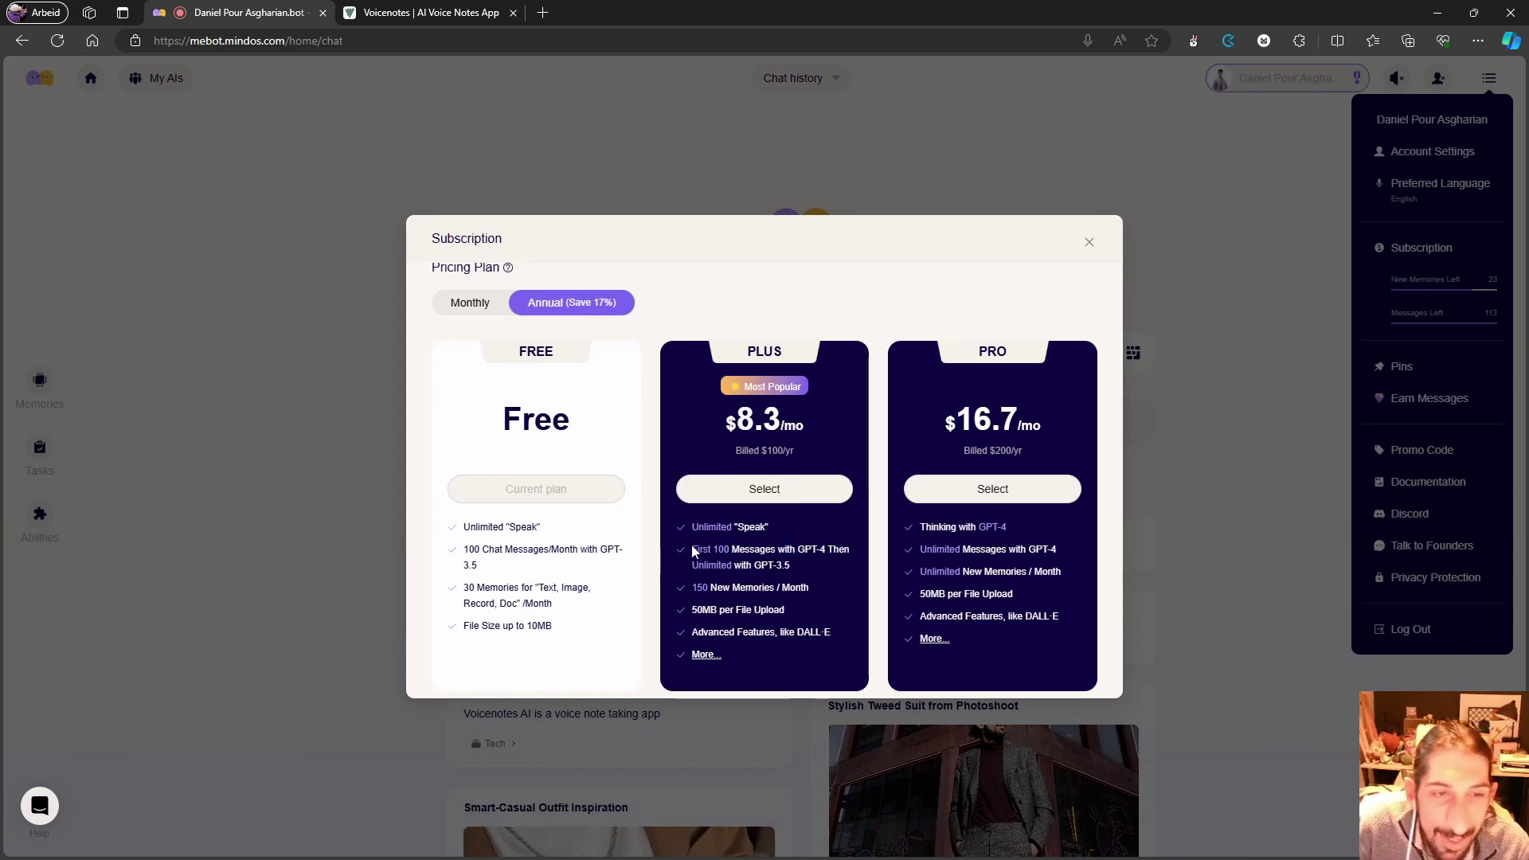
left_click_drag(692, 549, 843, 549)
left_click(753, 430)
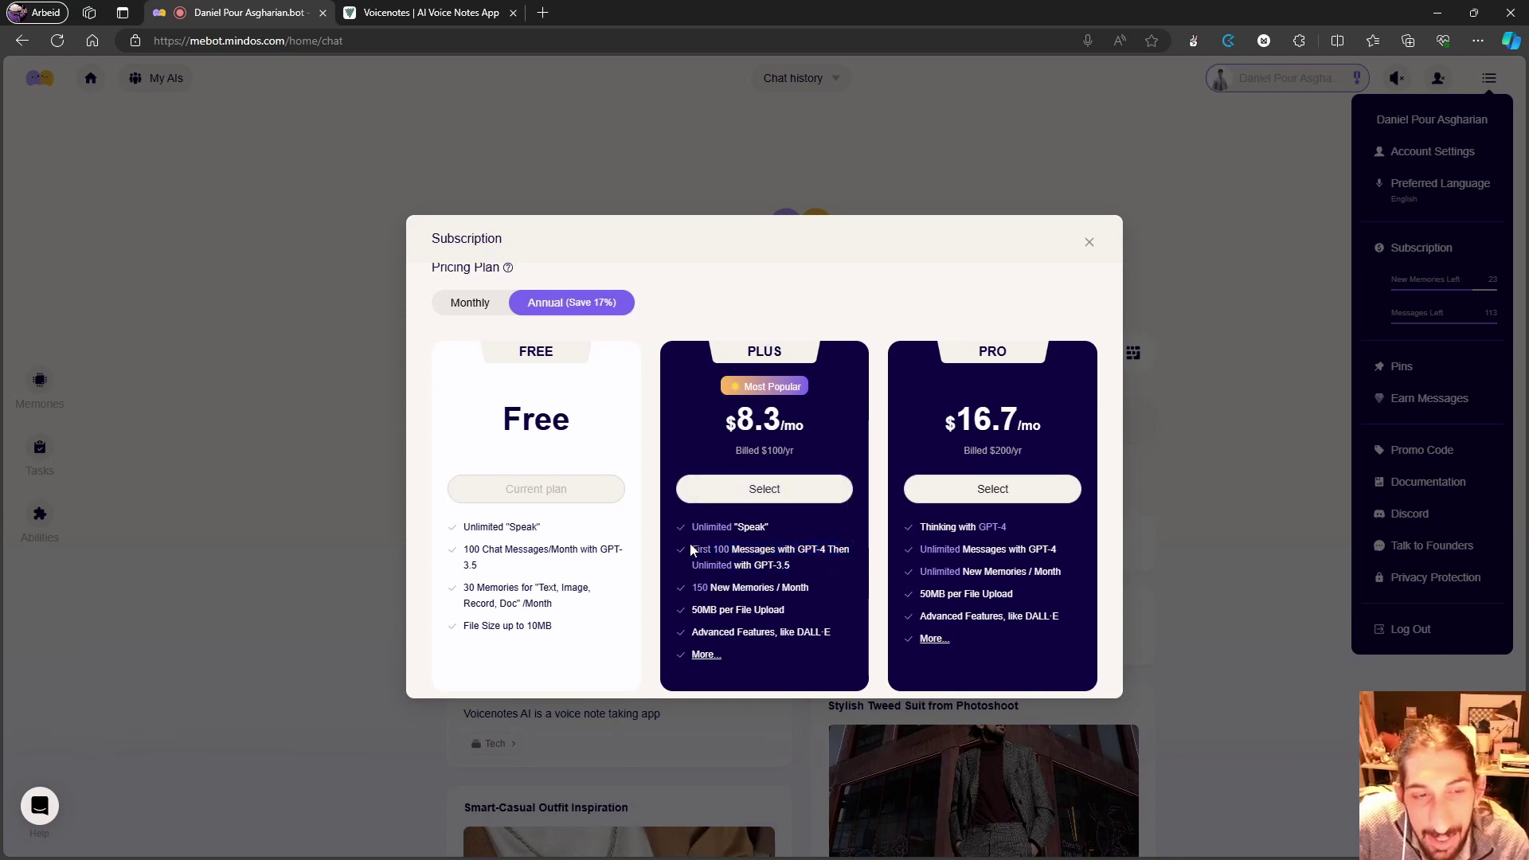
left_click_drag(690, 549, 837, 564)
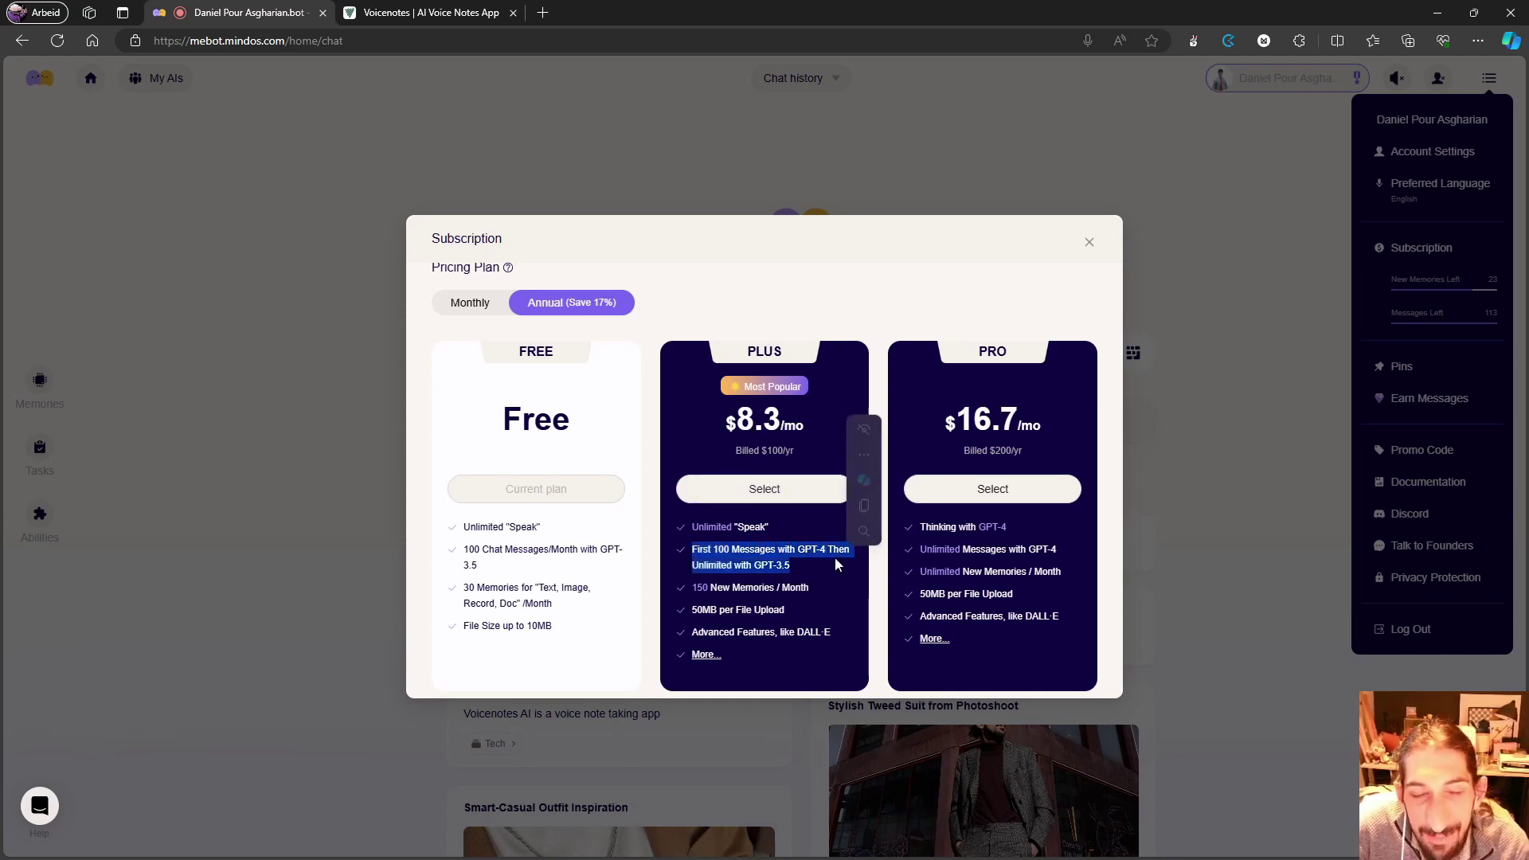
left_click(818, 575)
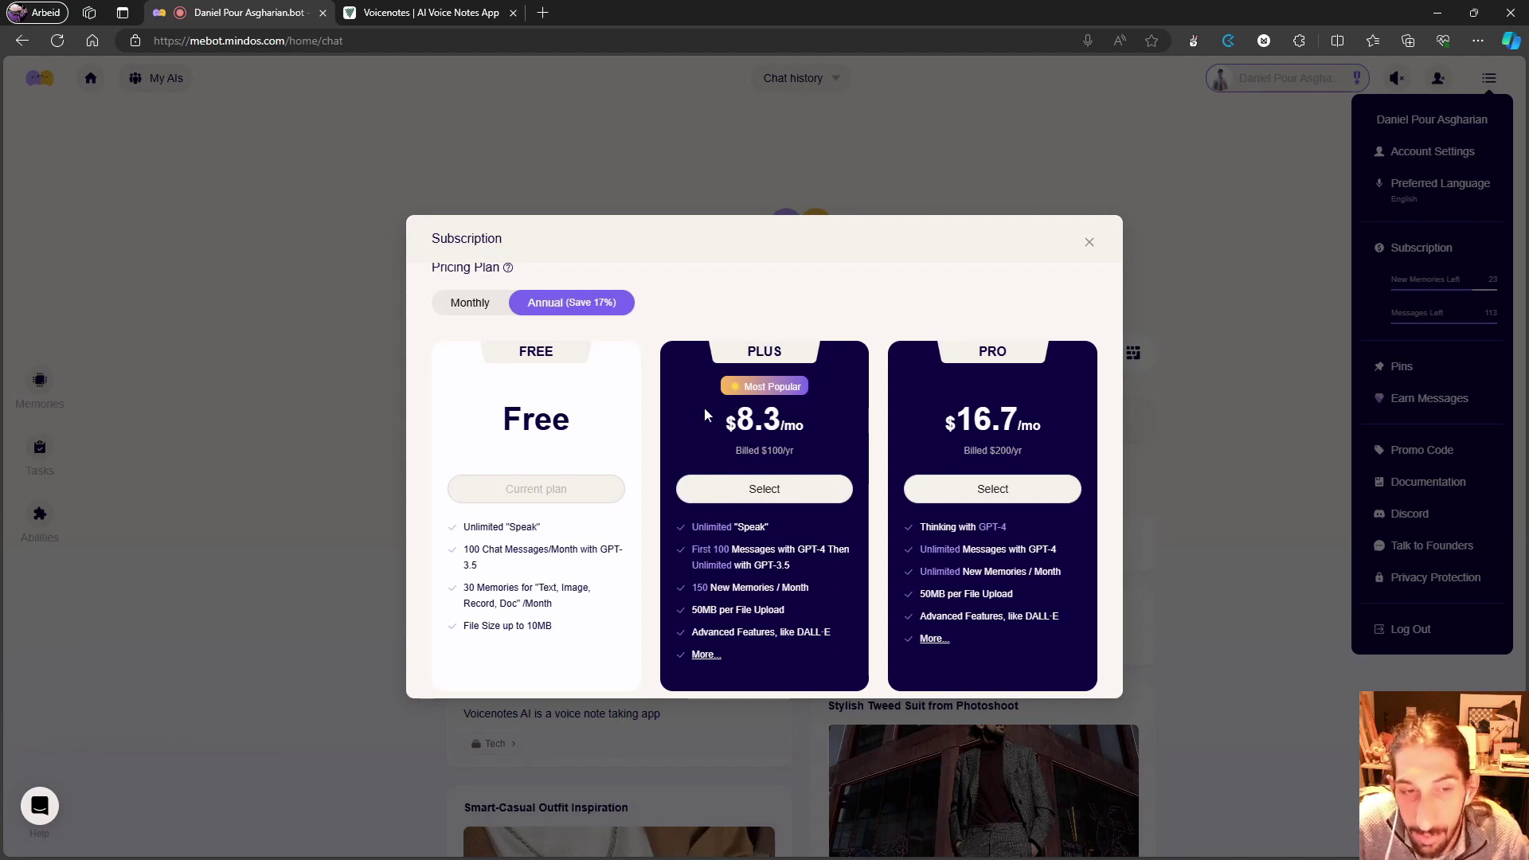
left_click_drag(701, 588, 806, 599)
left_click(806, 603)
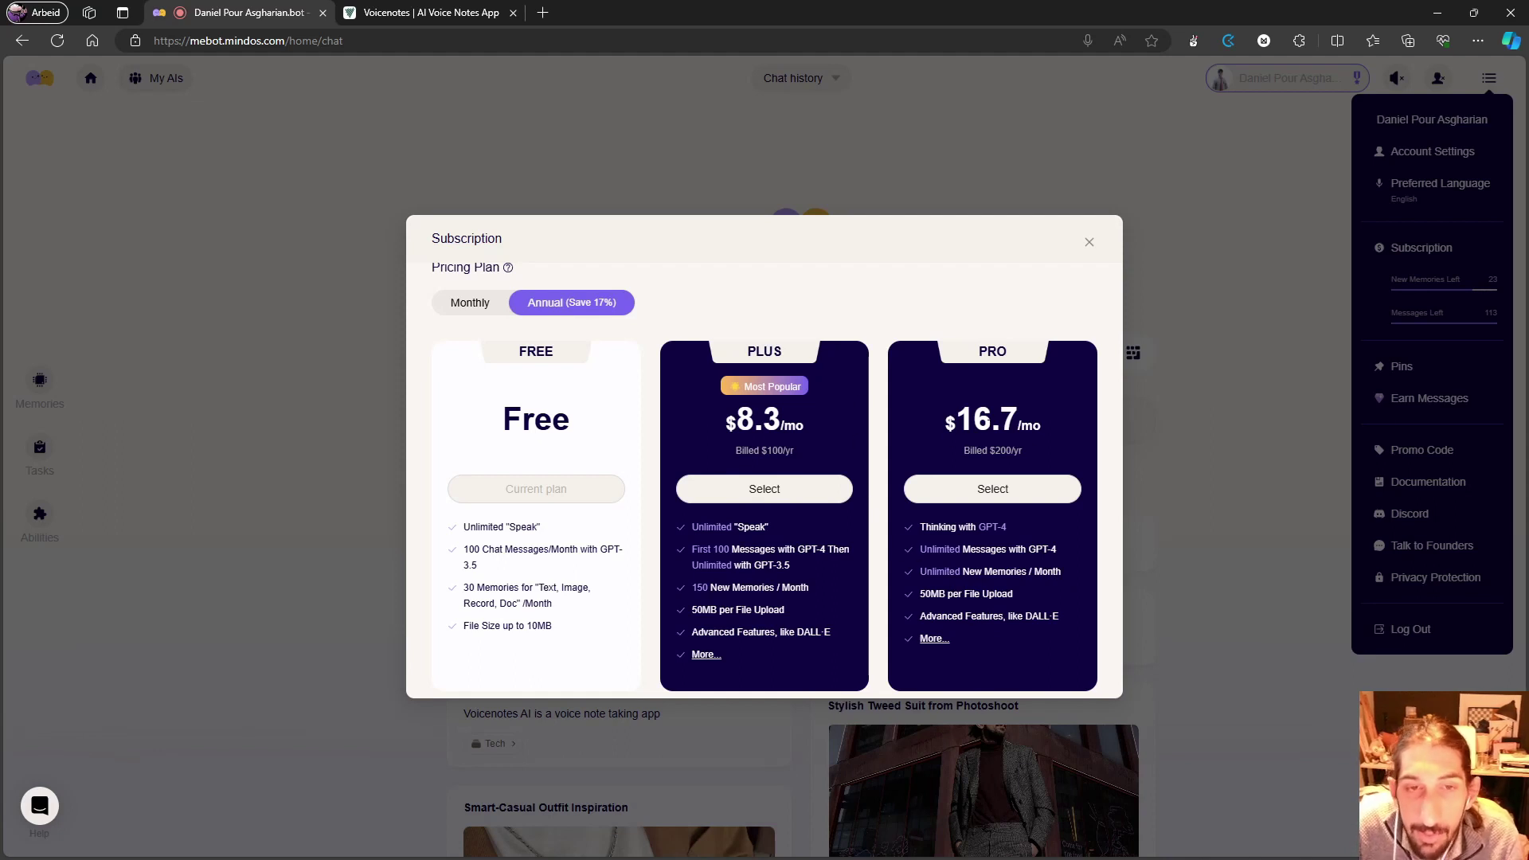
Step: Check the Pro plan's annual price, then close the subscription details
left_click_drag(946, 414, 1066, 451)
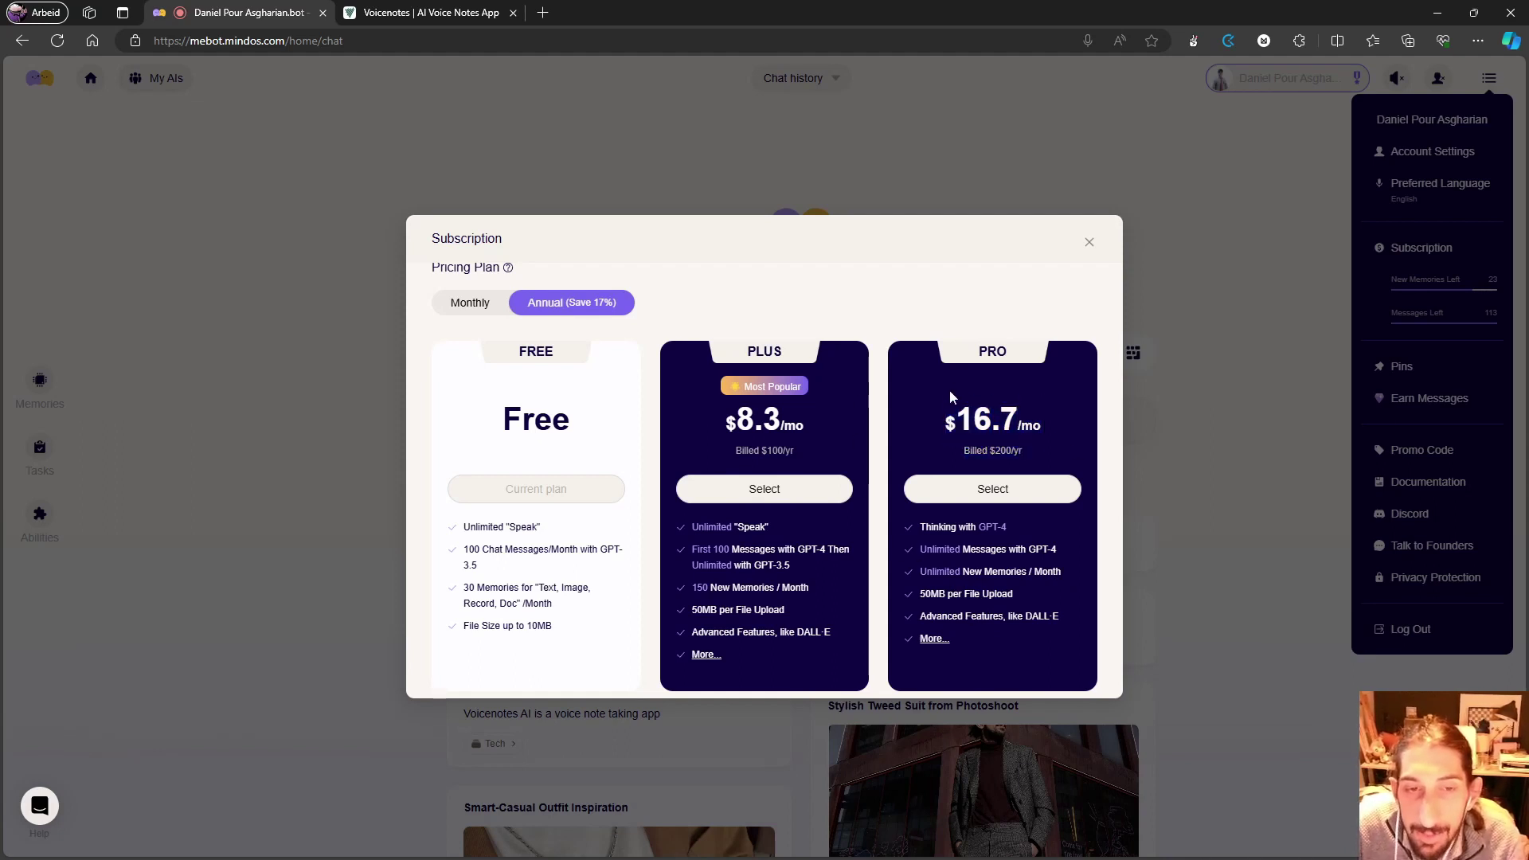
left_click_drag(948, 413, 1035, 455)
left_click(994, 445)
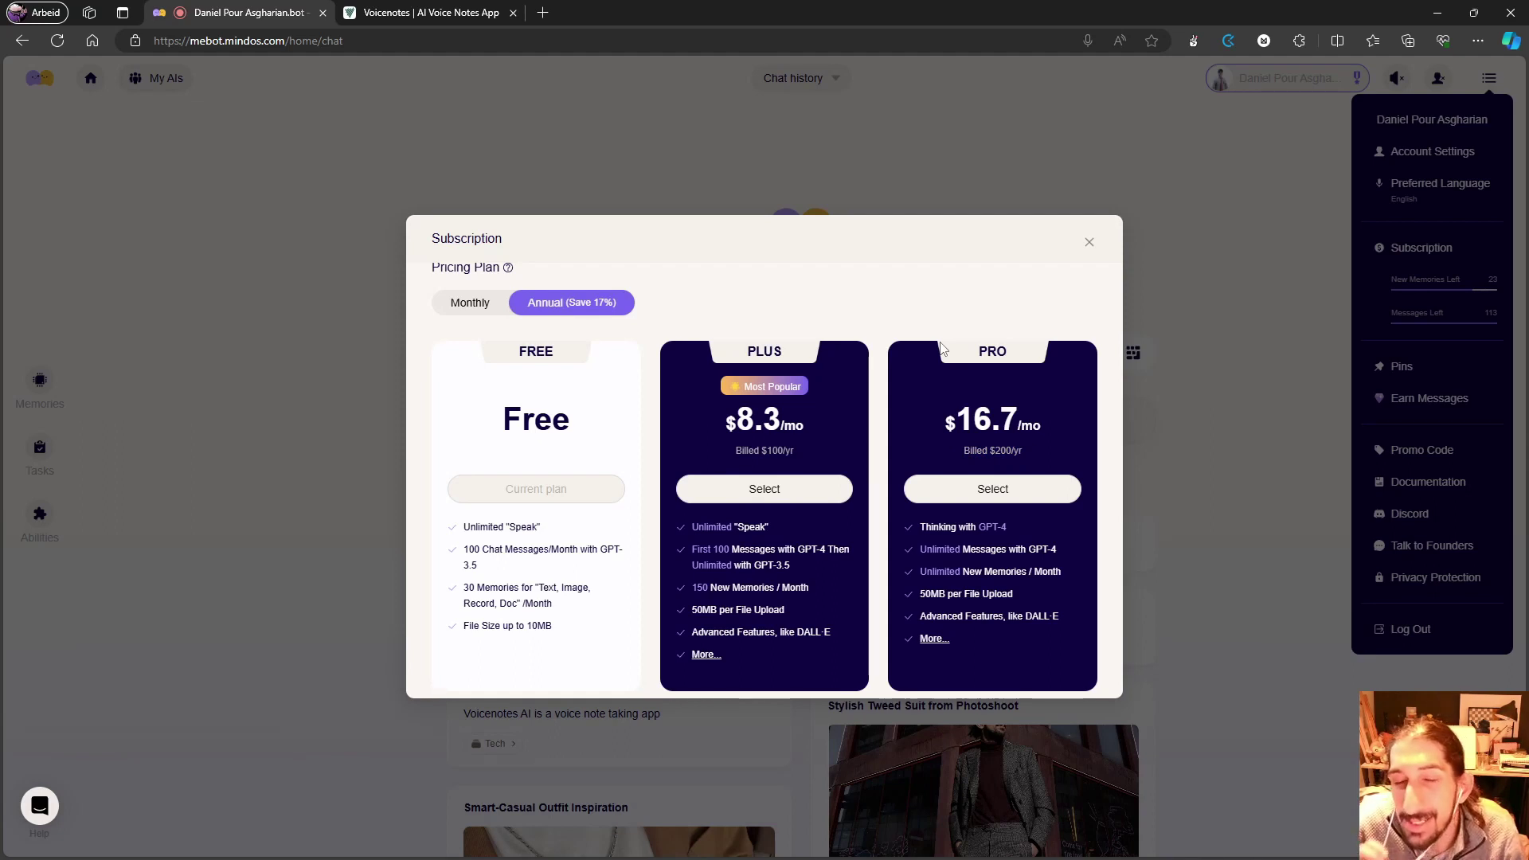
left_click(1087, 244)
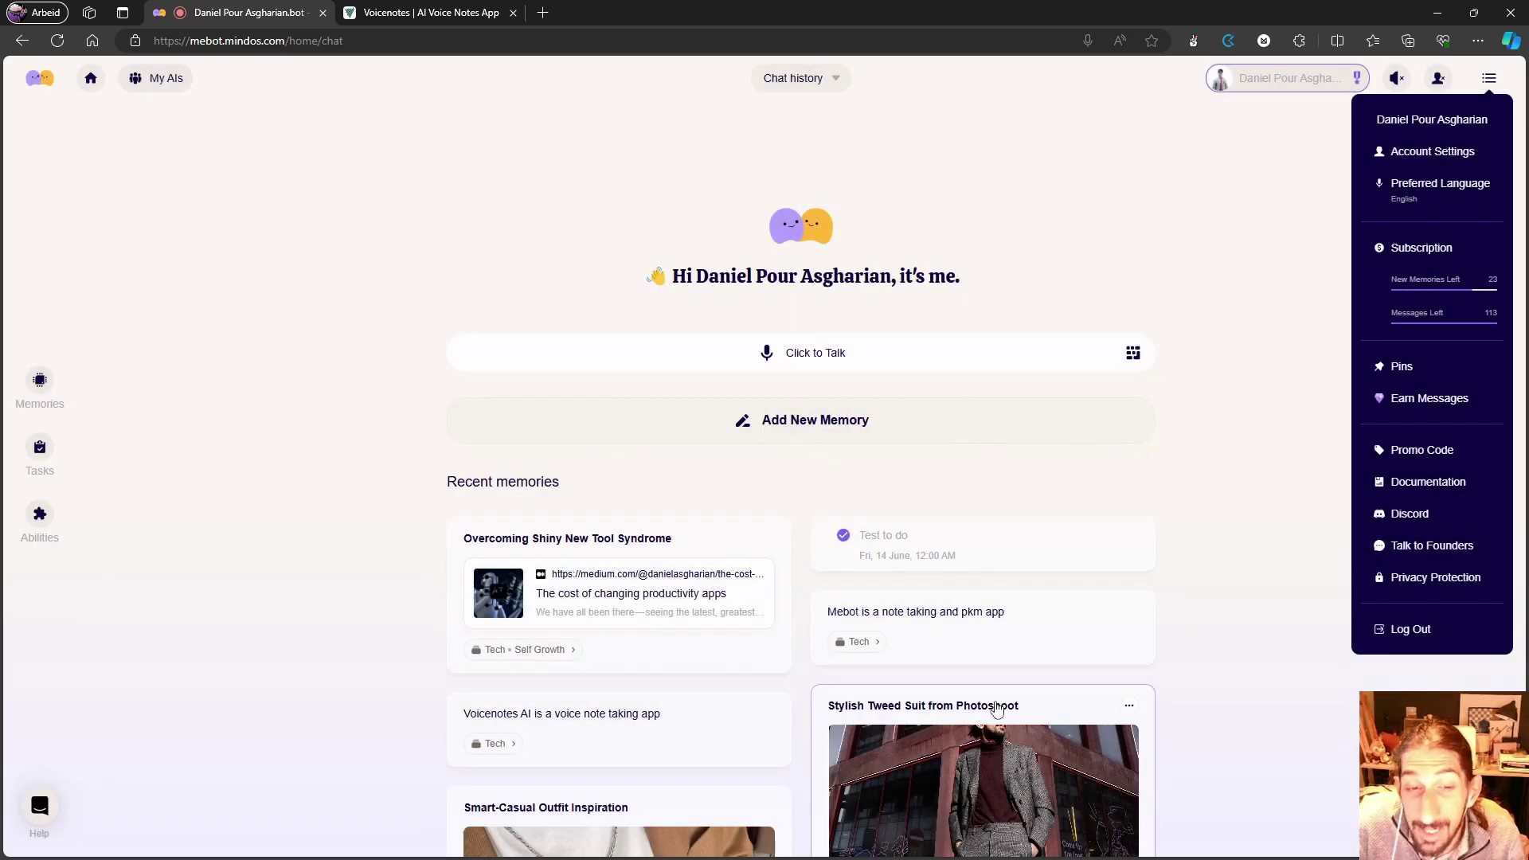
Step: Open the "Stylish Tweed Suit from Photoshoot" memory and bring up the subscription details again
left_click(936, 598)
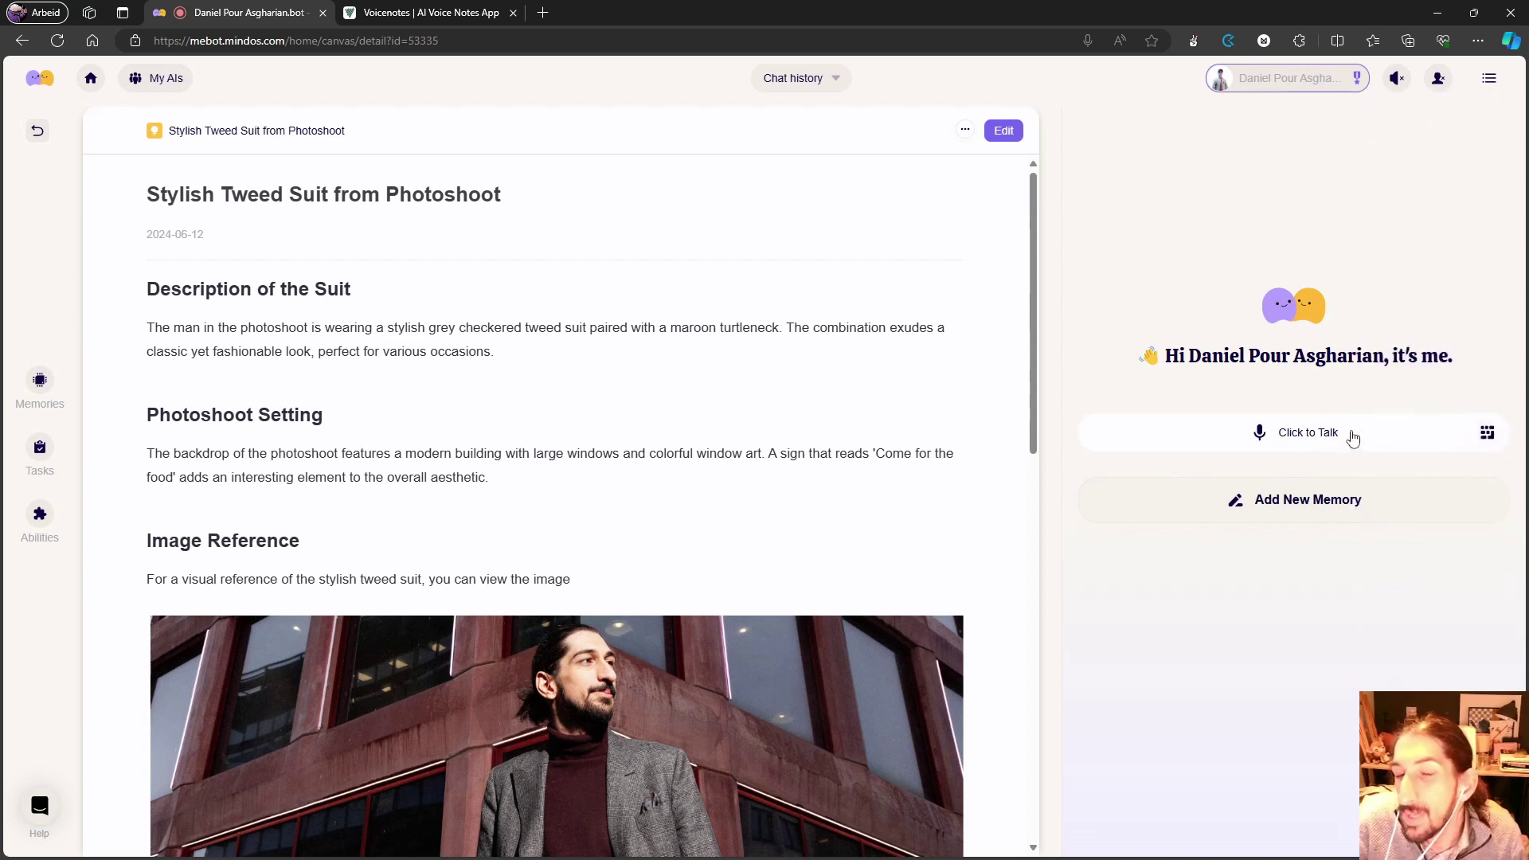
mouse_move(1489, 78)
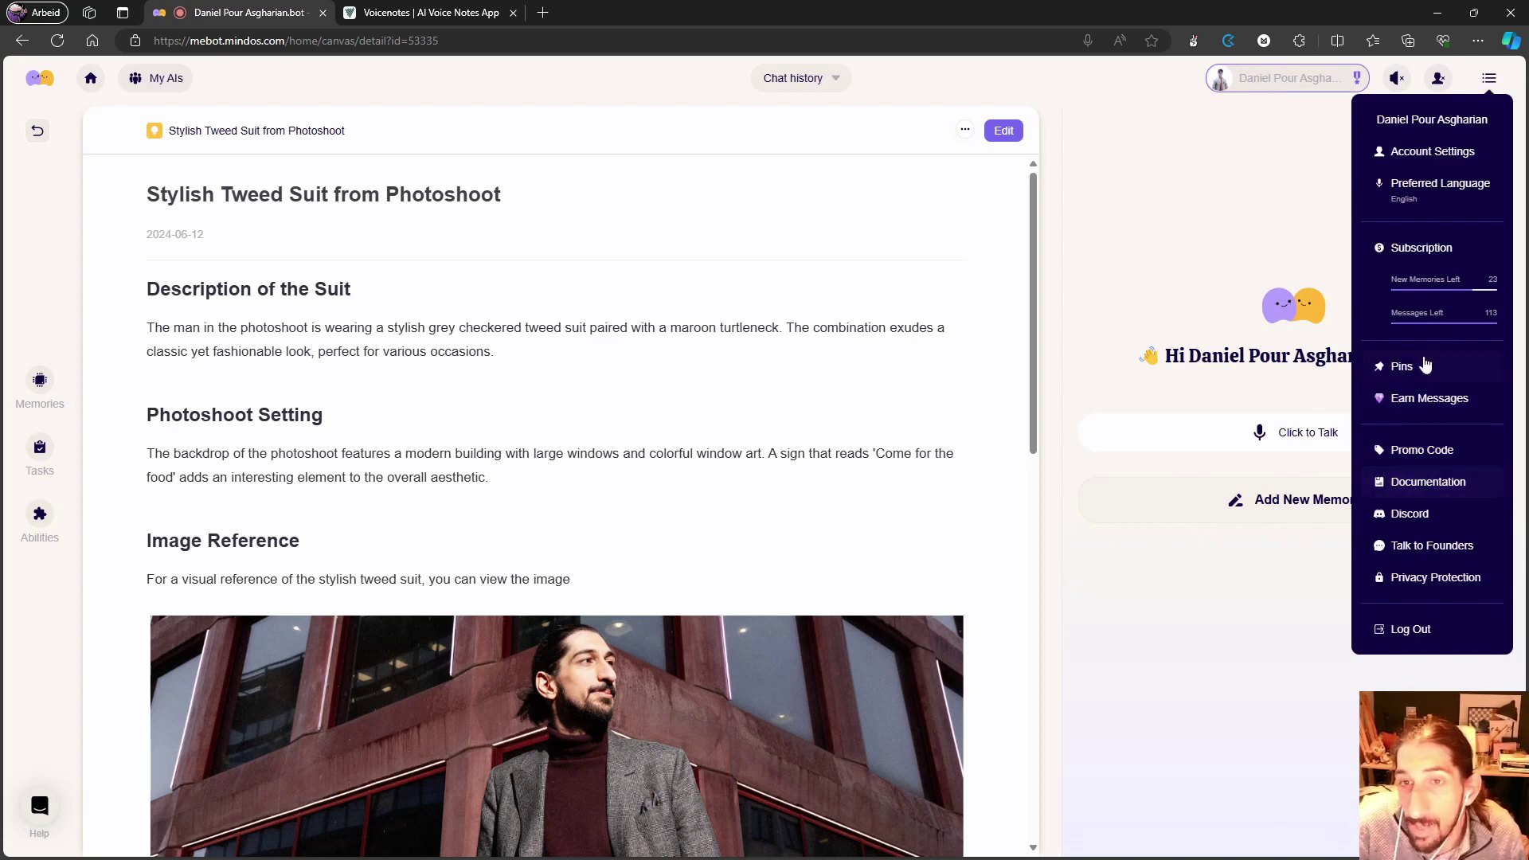
left_click(1417, 249)
scroll(940, 484, "down", 3)
scroll(964, 470, "up", 2)
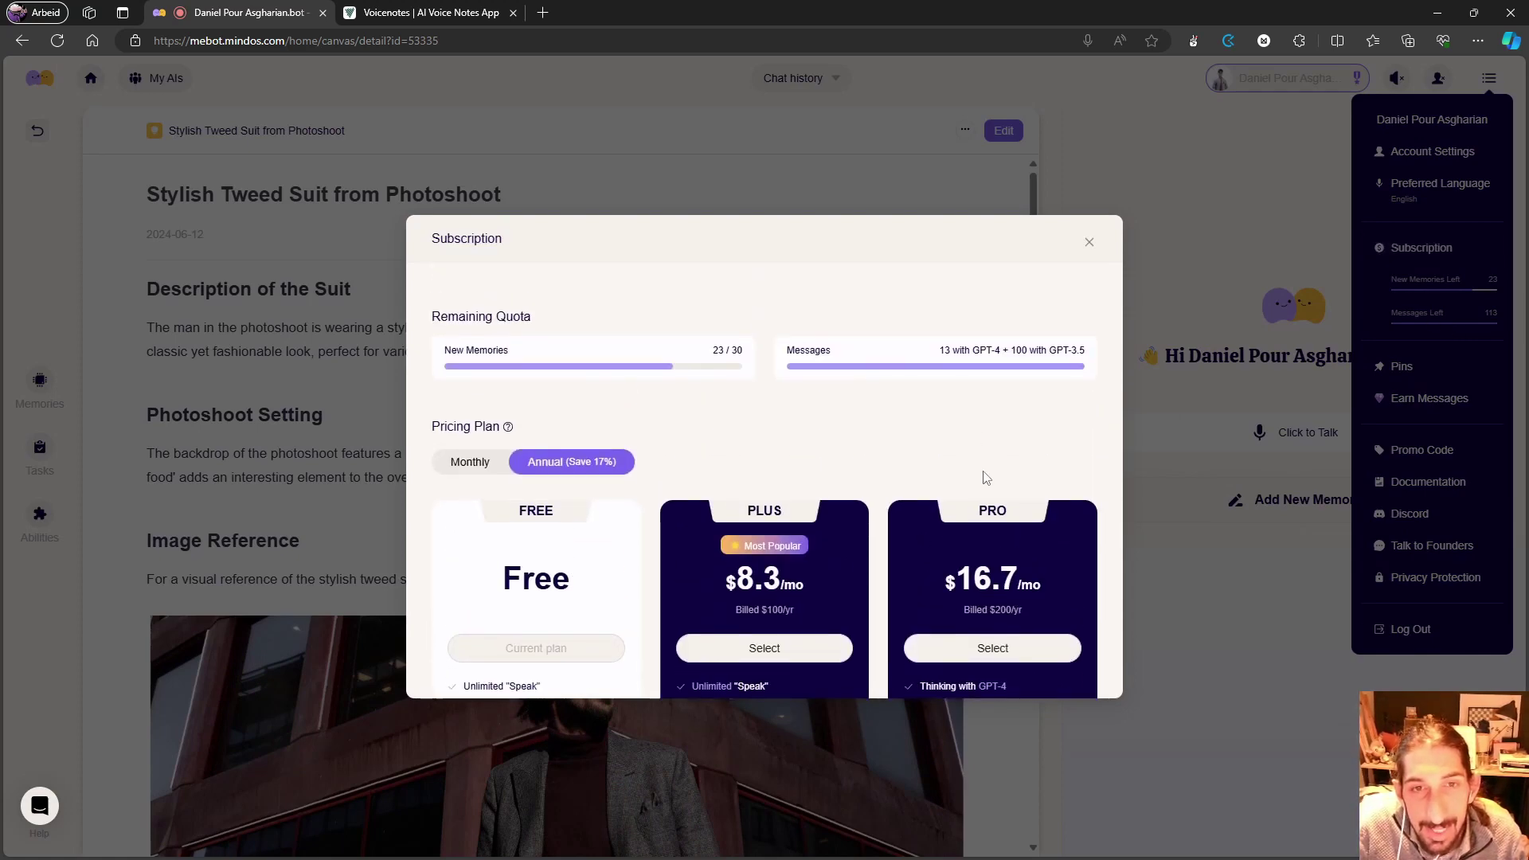
scroll(986, 478, "down", 1)
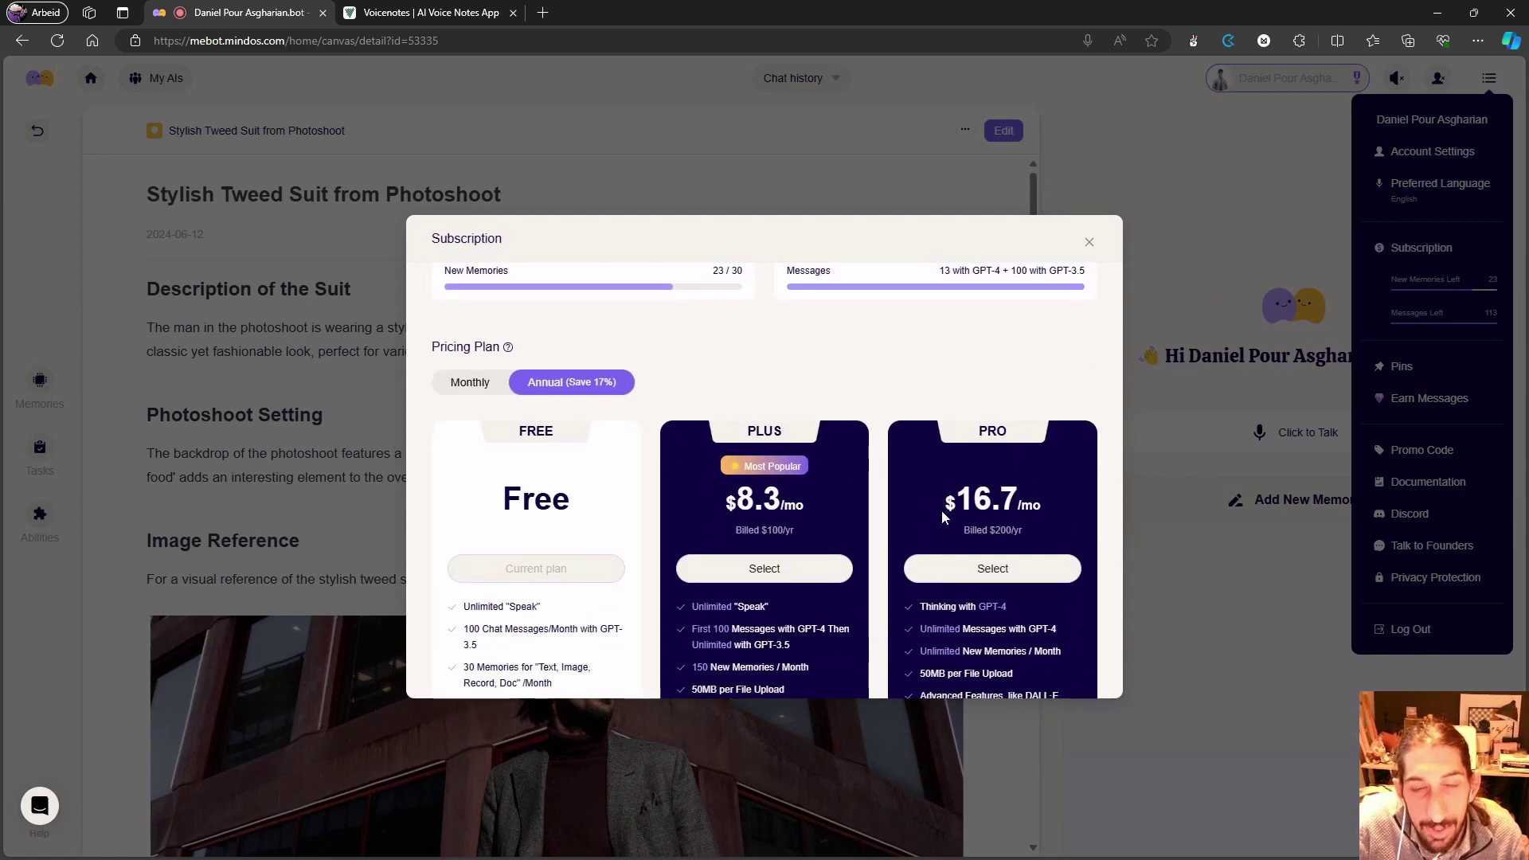
Step: Examine the Pro plan's annual price and compare the three plans' features with the remaining quota and billing section
left_click_drag(973, 500, 1022, 502)
left_click(945, 504)
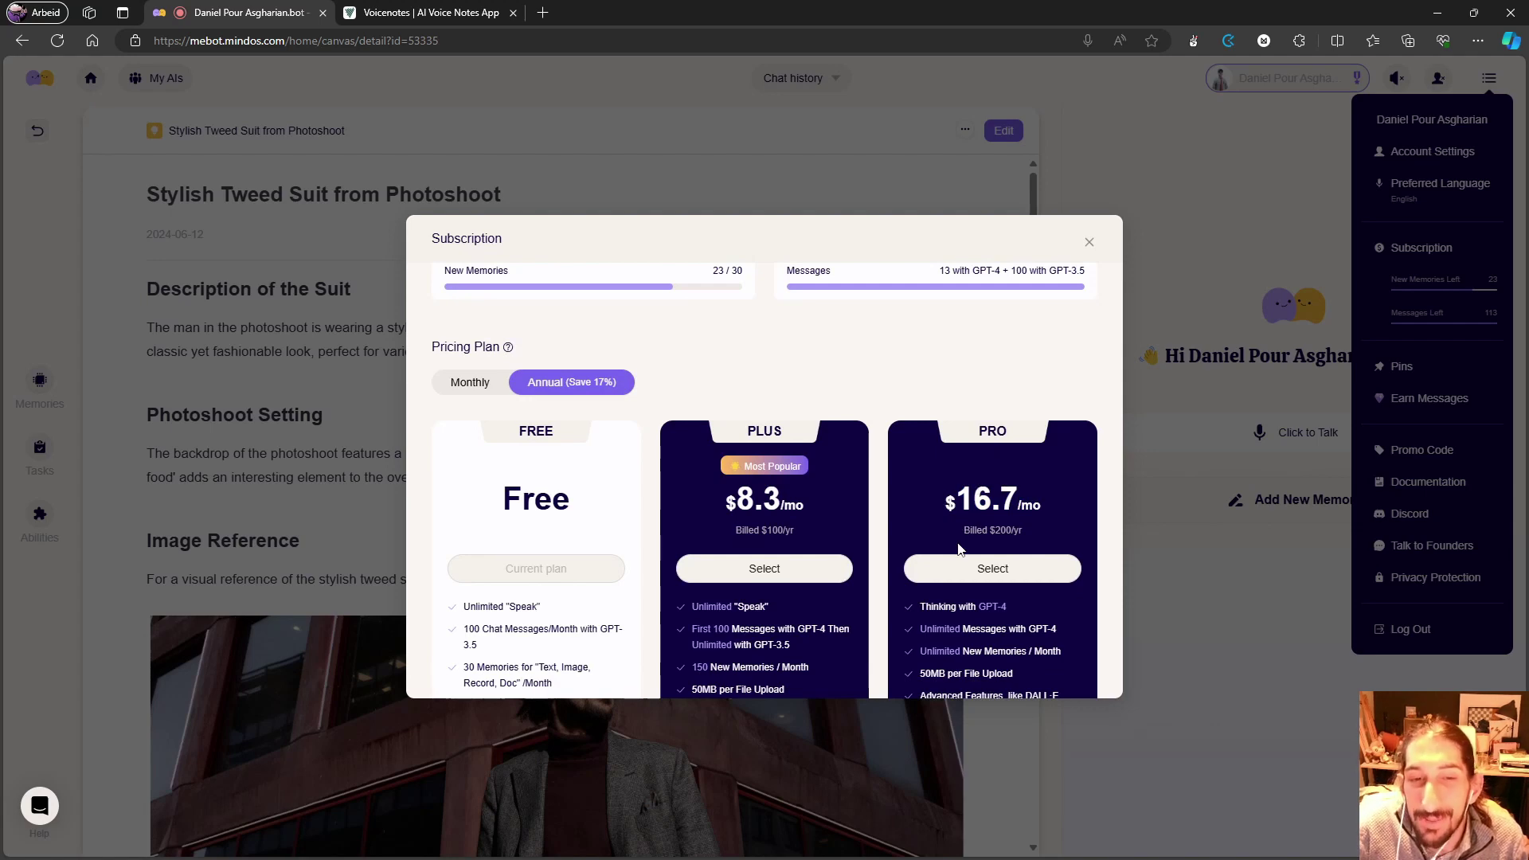
scroll(995, 512, "up", 1)
scroll(995, 512, "up", 1)
scroll(914, 518, "down", 4)
scroll(913, 522, "up", 1)
scroll(913, 522, "down", 2)
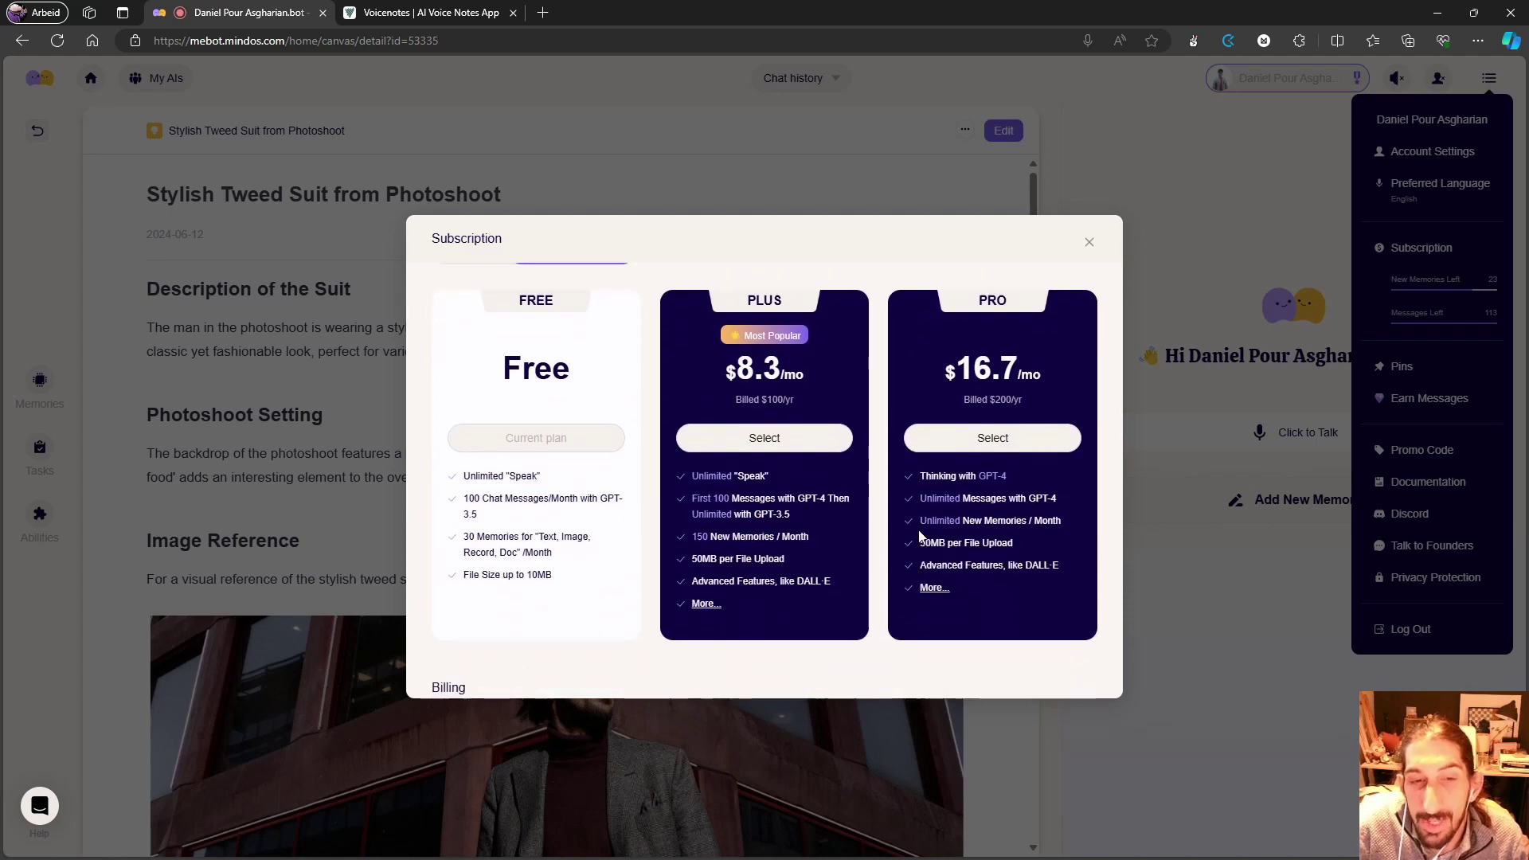
scroll(965, 519, "up", 1)
scroll(965, 518, "up", 4)
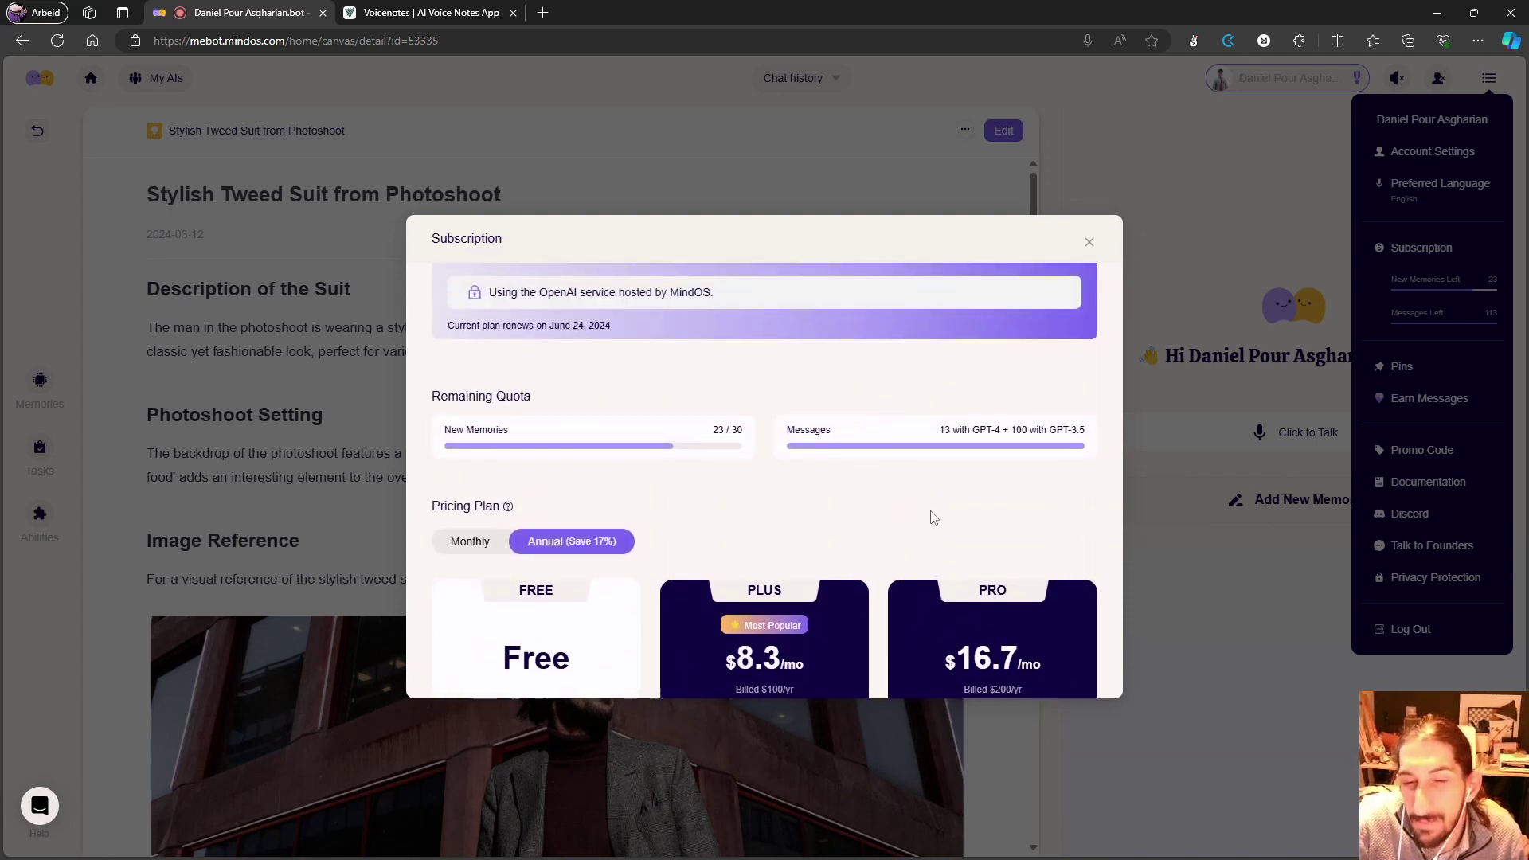
scroll(820, 478, "up", 1)
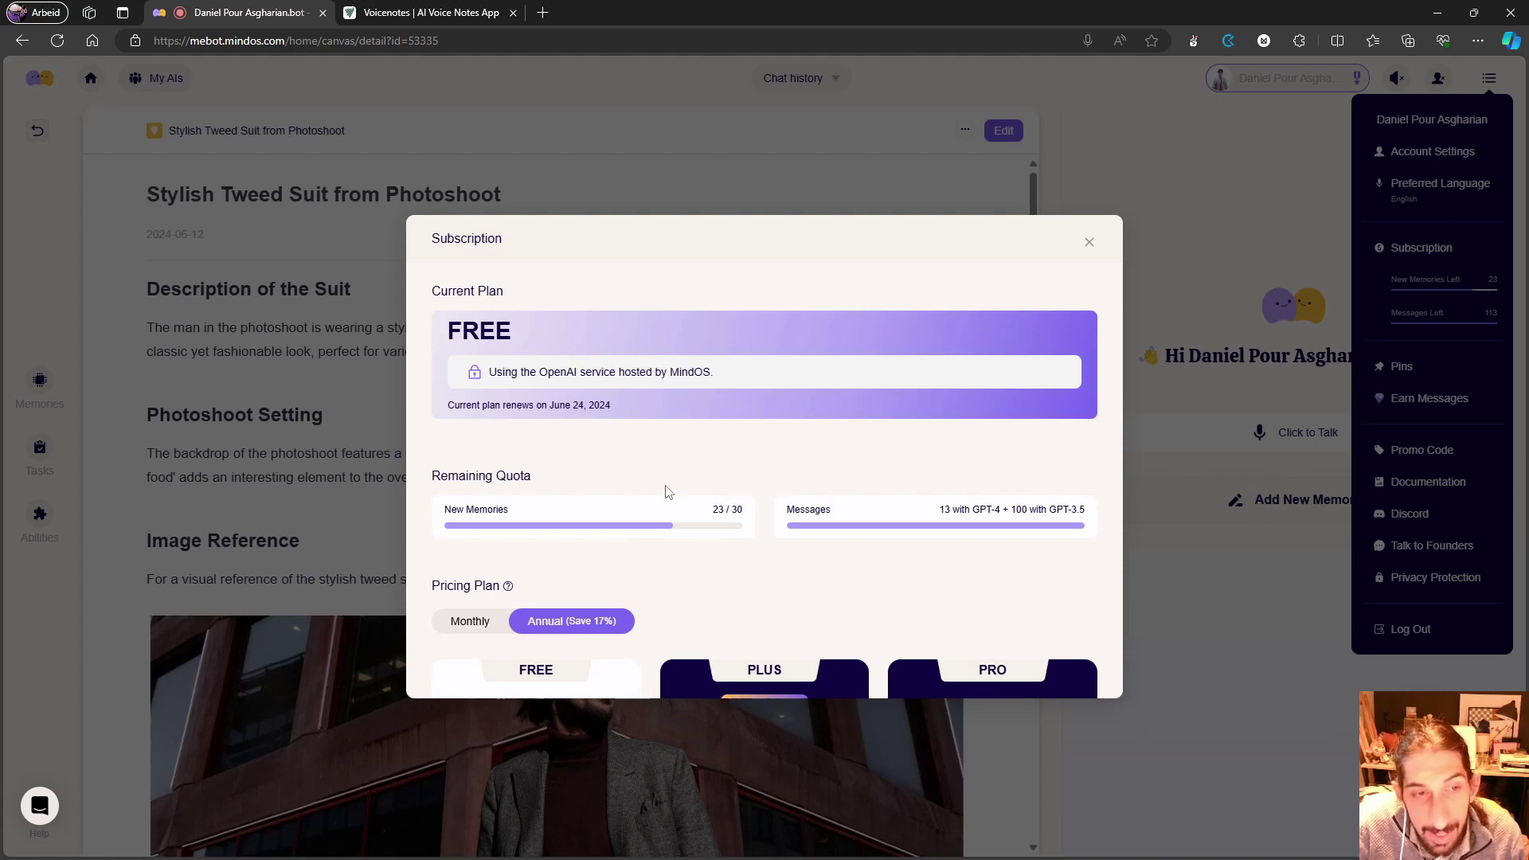
scroll(658, 478, "down", 6)
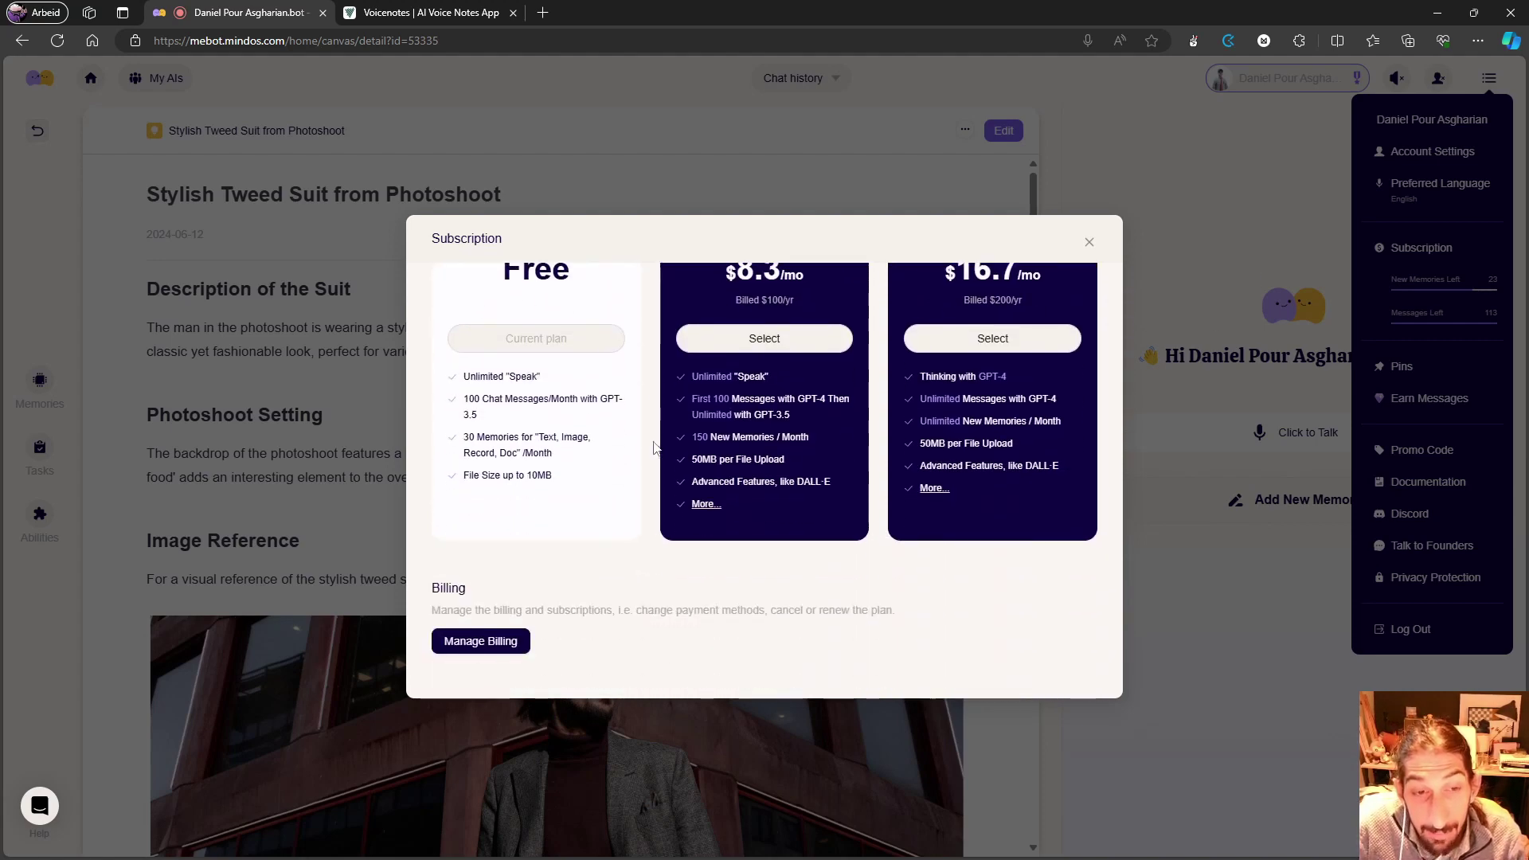
scroll(645, 470, "up", 3)
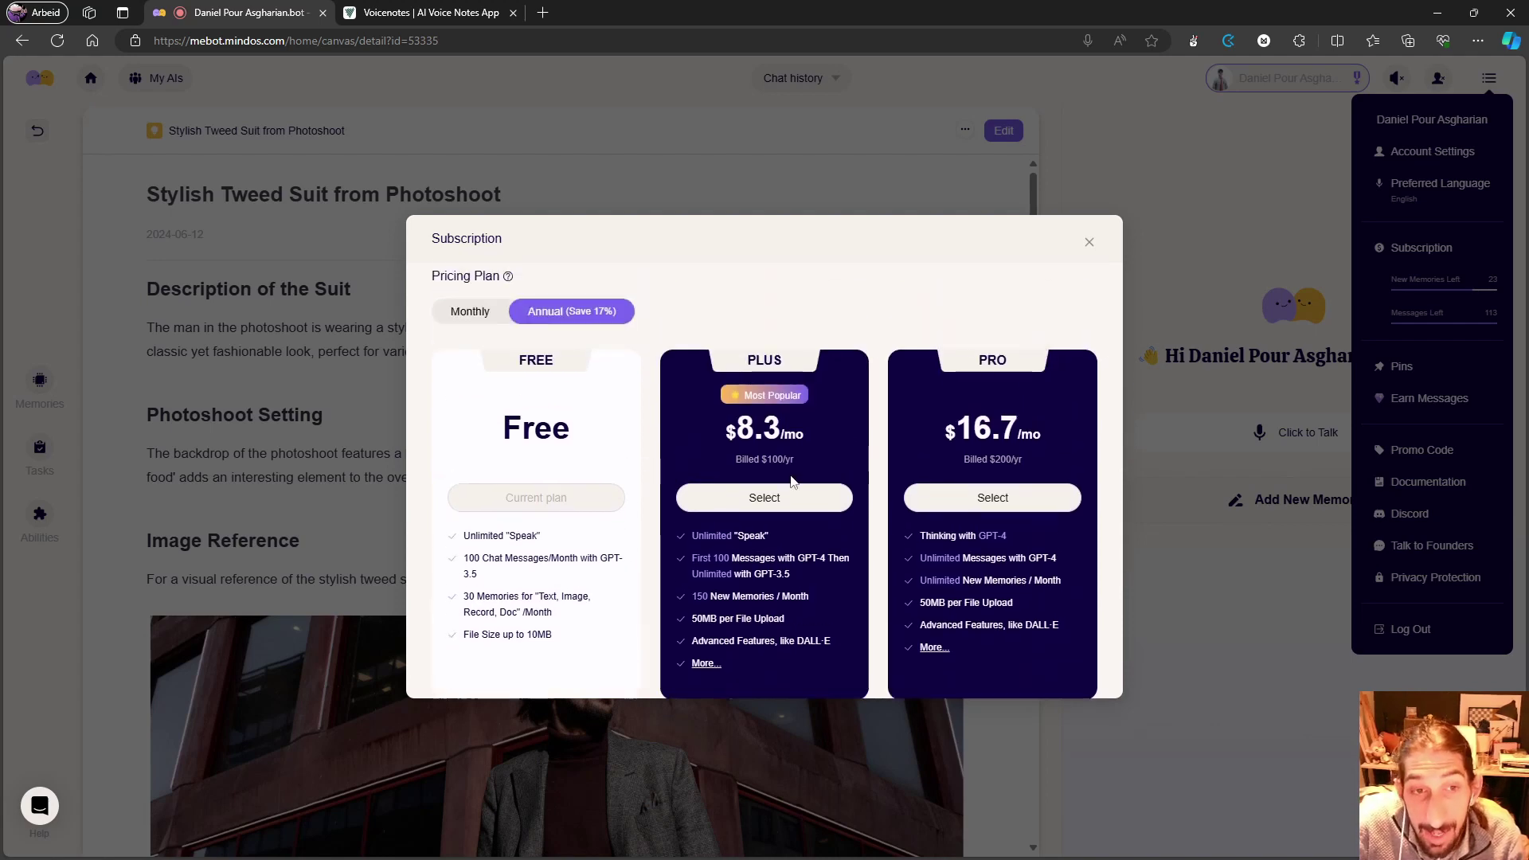
Step: Compare Monthly and Annual pricing for the Plus and Pro plans, ending on Annual
left_click(476, 396)
scroll(949, 495, "down", 1)
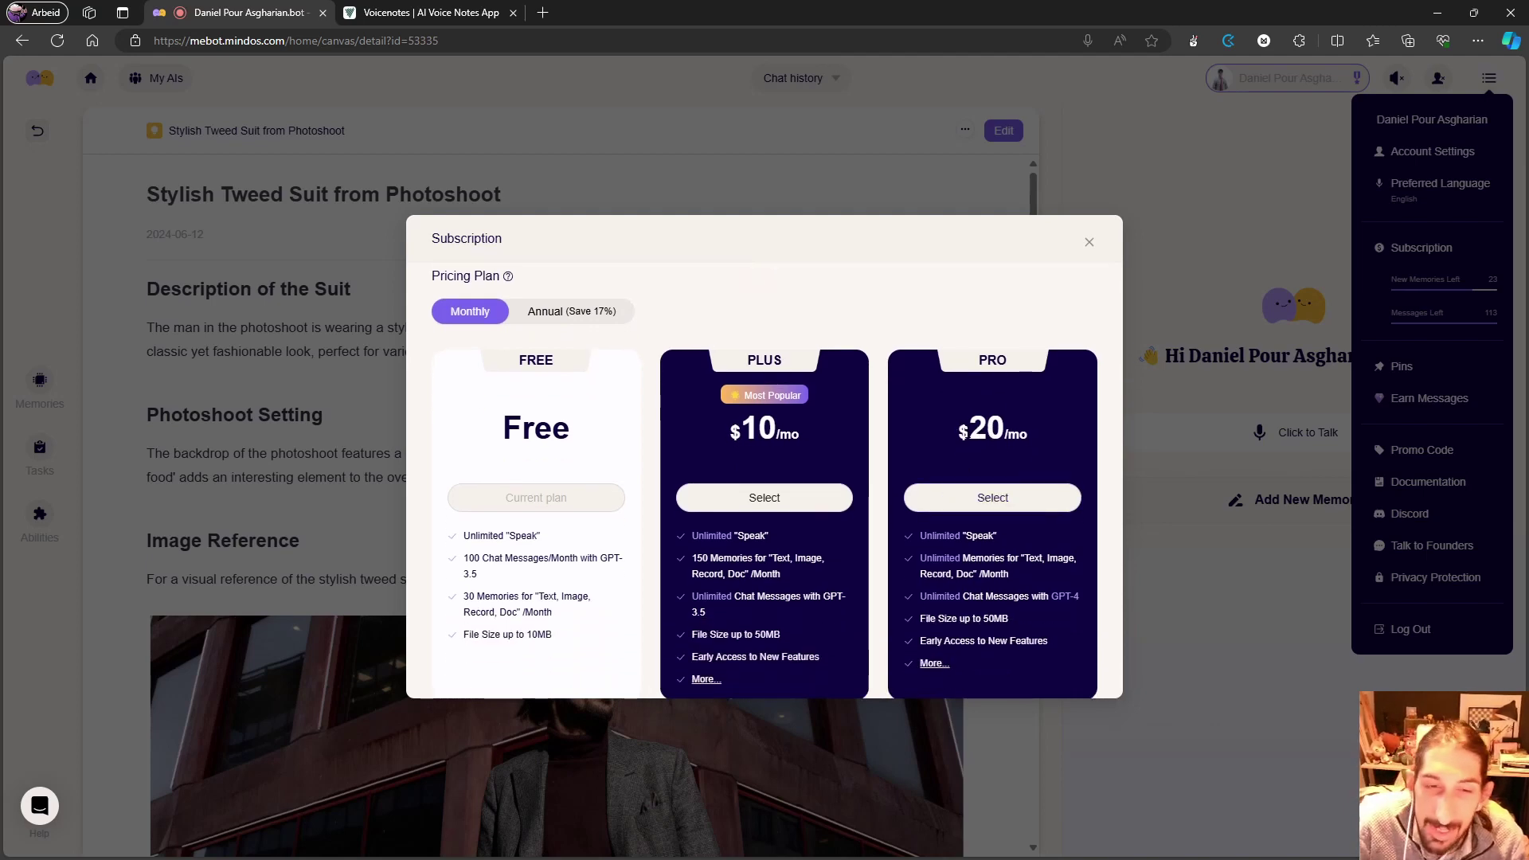
scroll(964, 433, "down", 1)
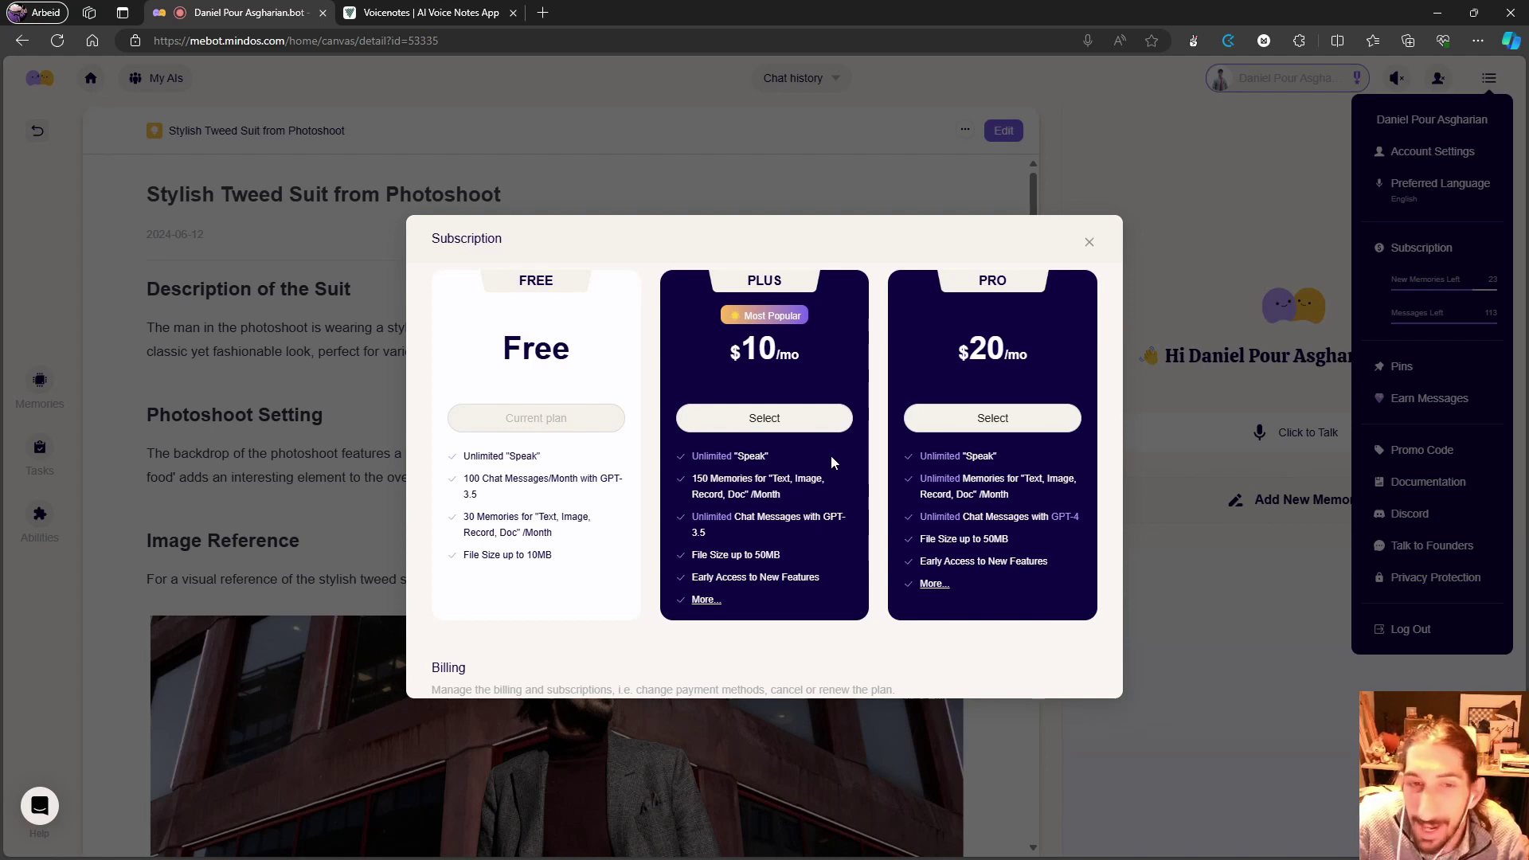
scroll(517, 350, "up", 2)
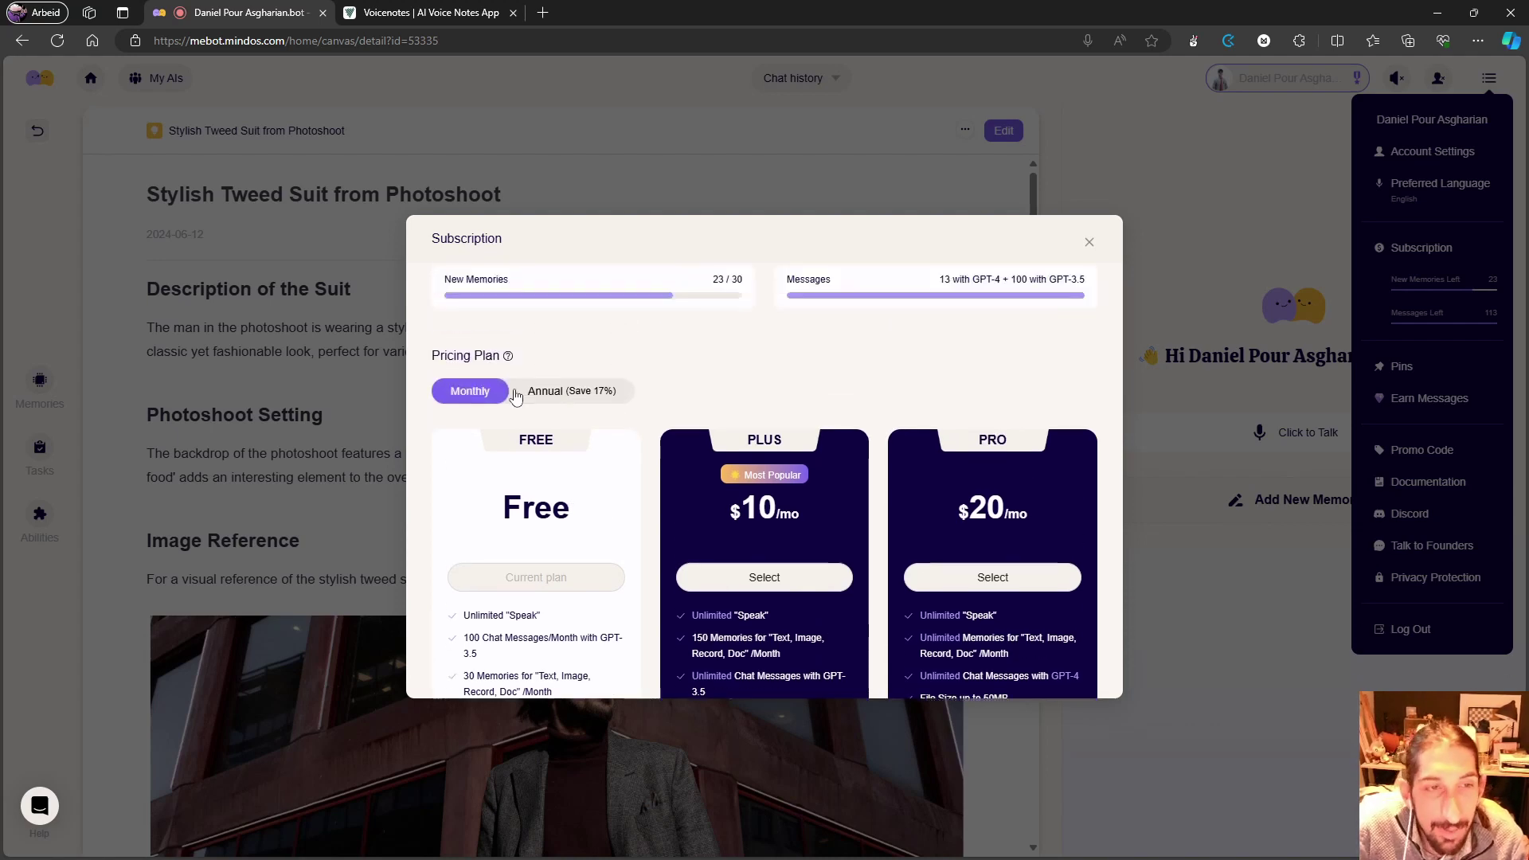
left_click(570, 394)
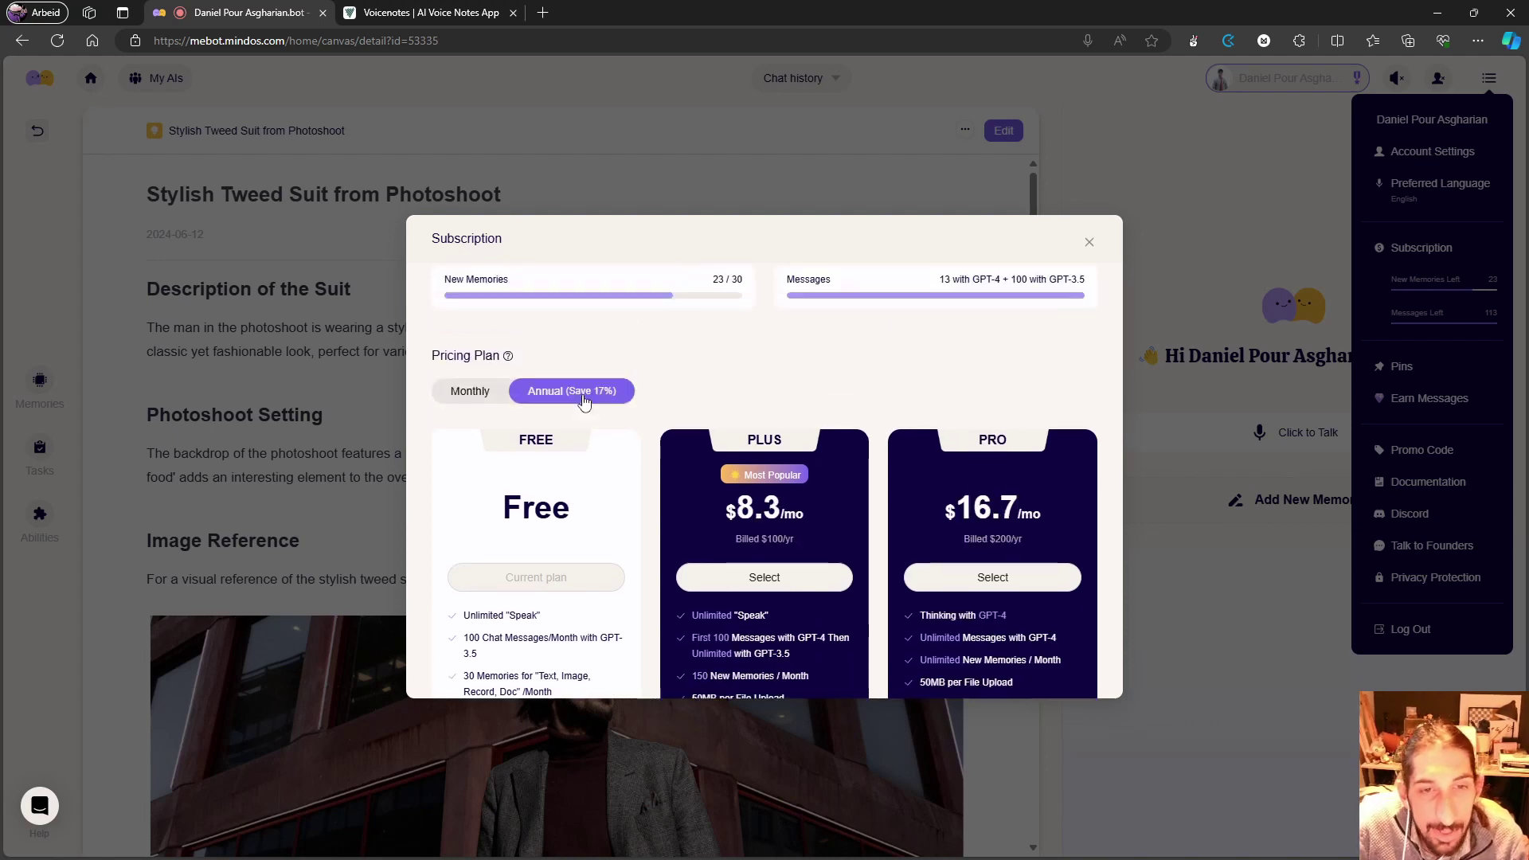
left_click(484, 393)
scroll(566, 408, "down", 1)
left_click(604, 325)
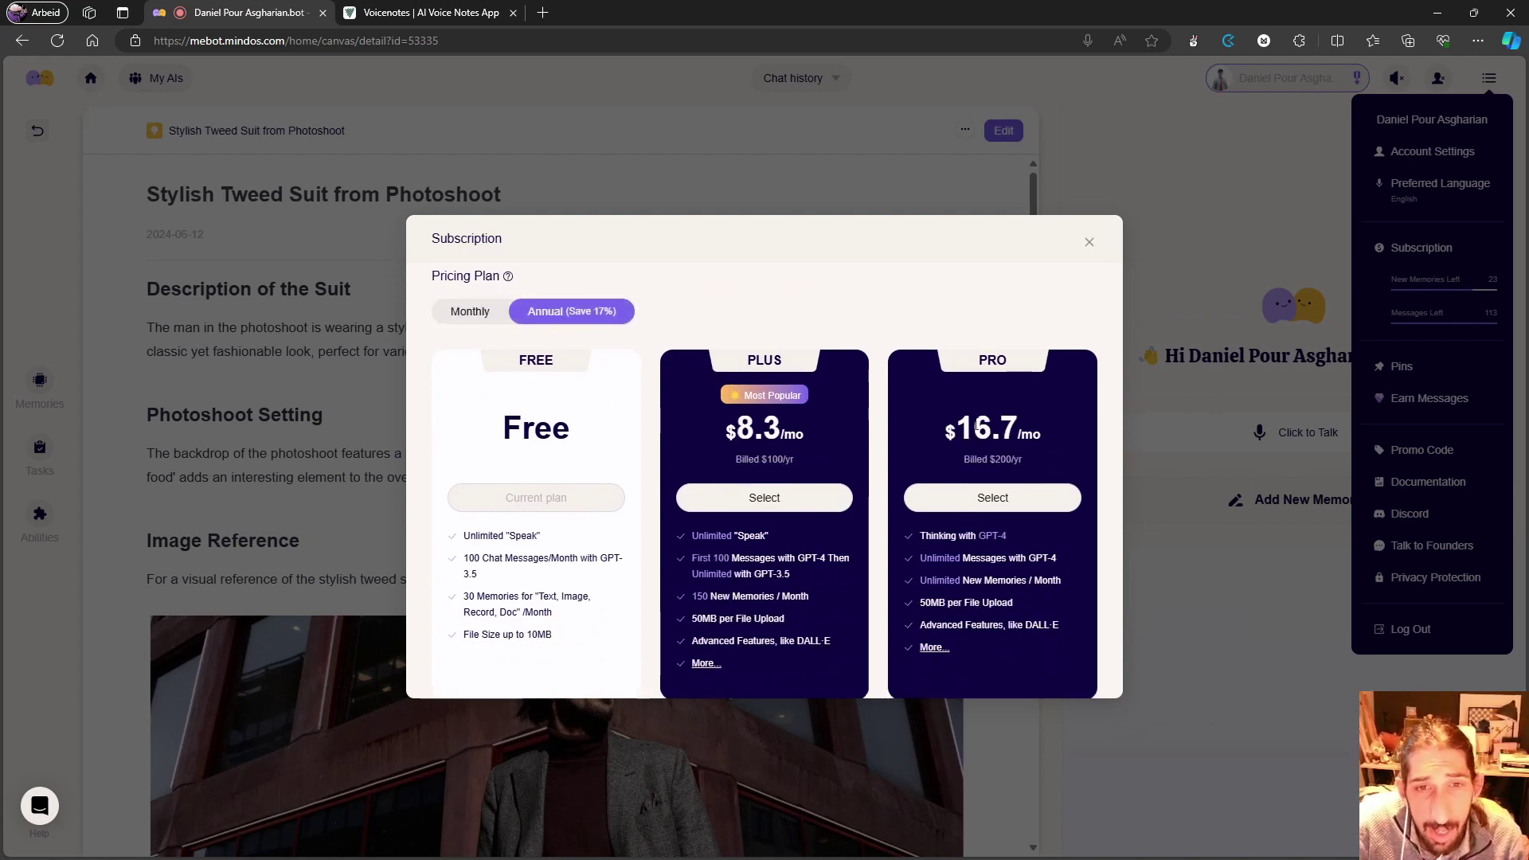
Step: Review the Pro plan's annual price and its features against the Free and Plus plans
left_click_drag(944, 430, 1061, 437)
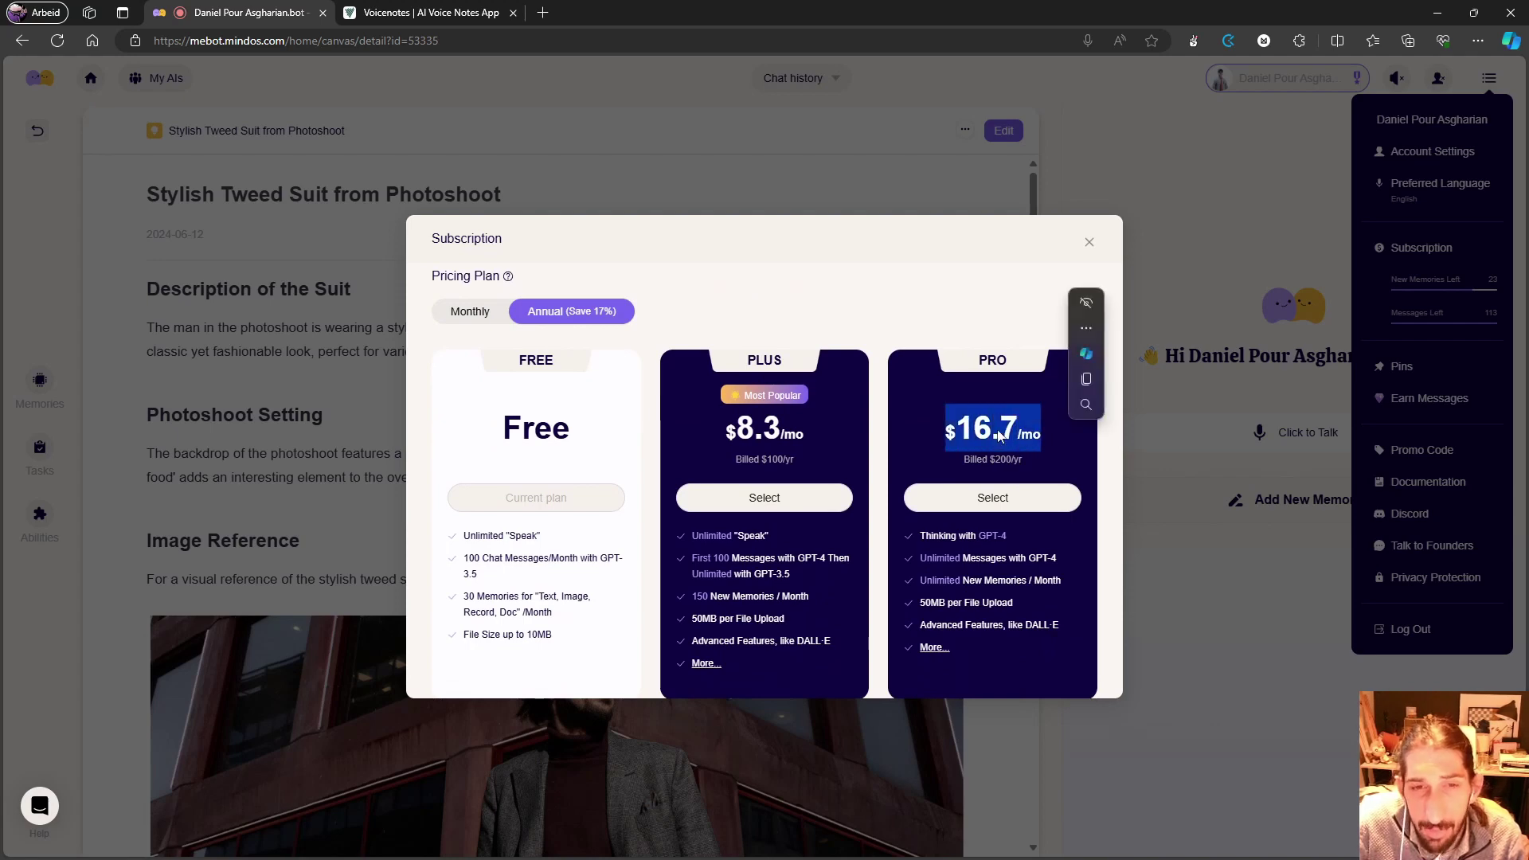
left_click(863, 408)
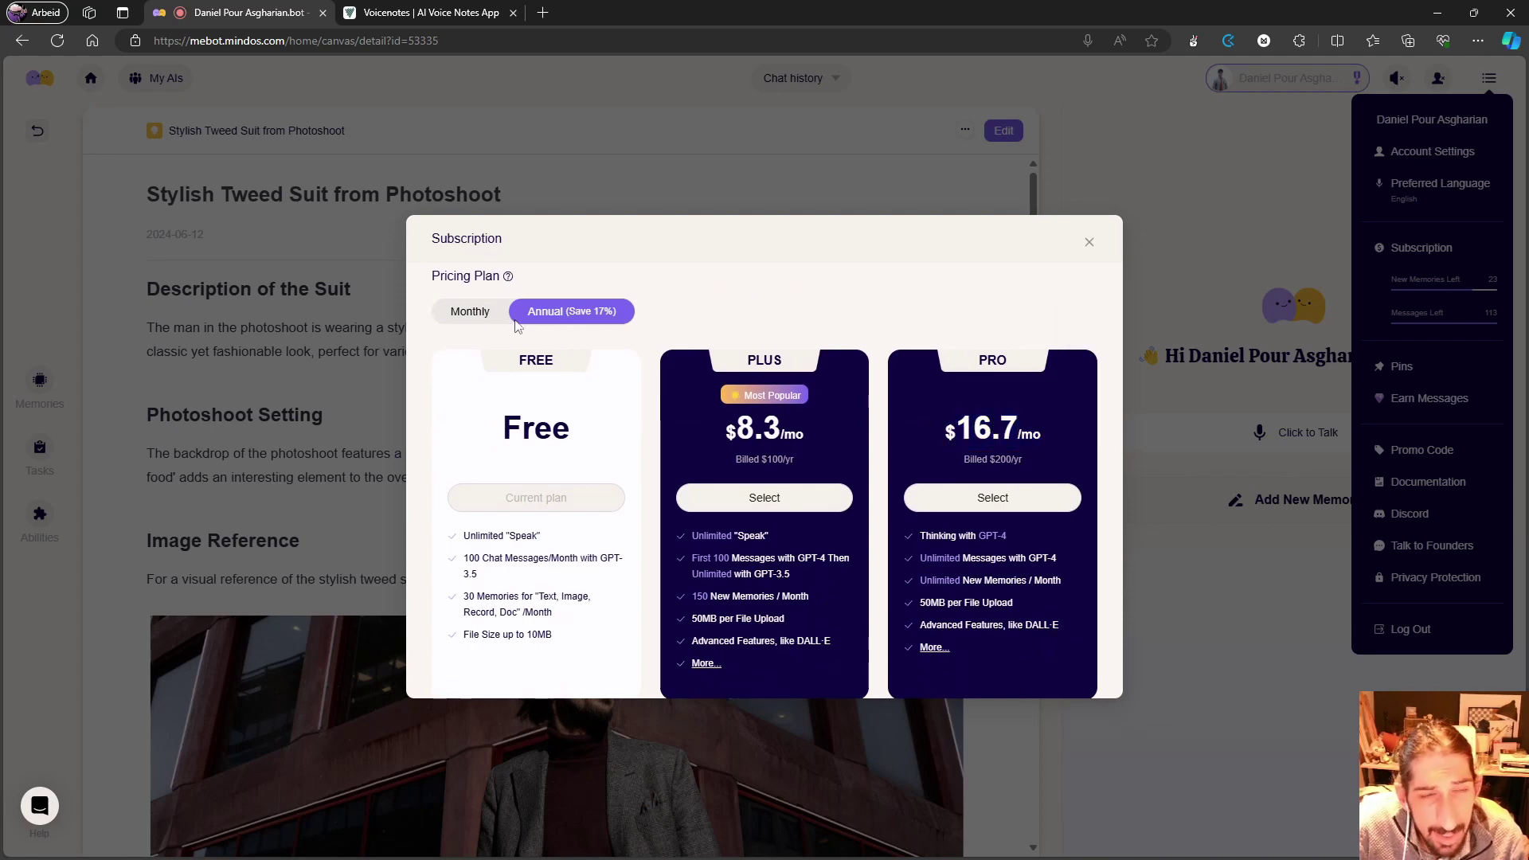
scroll(1027, 466, "down", 1)
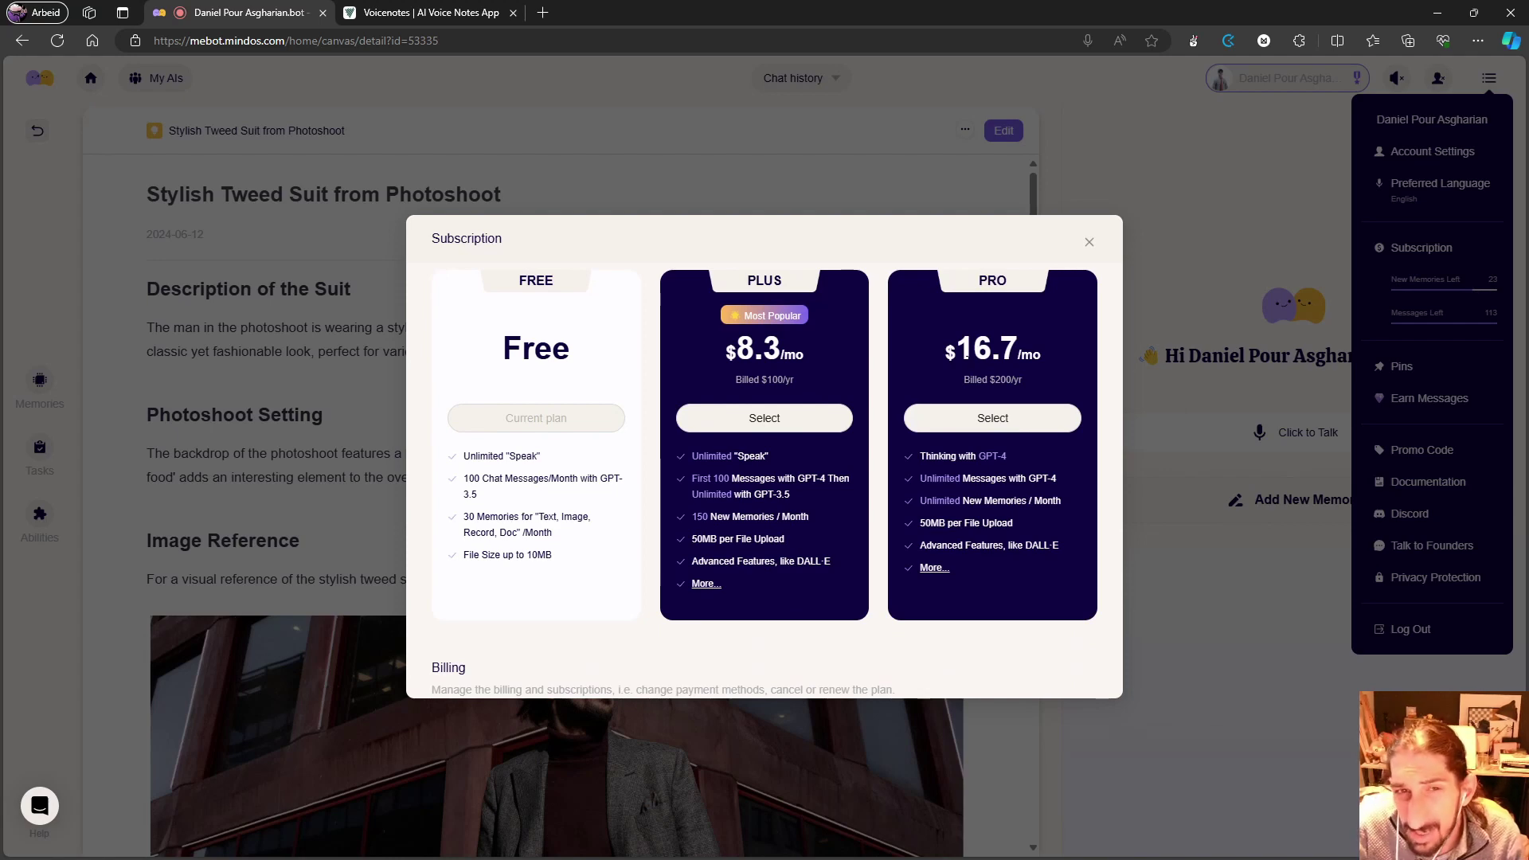
scroll(832, 356, "up", 2)
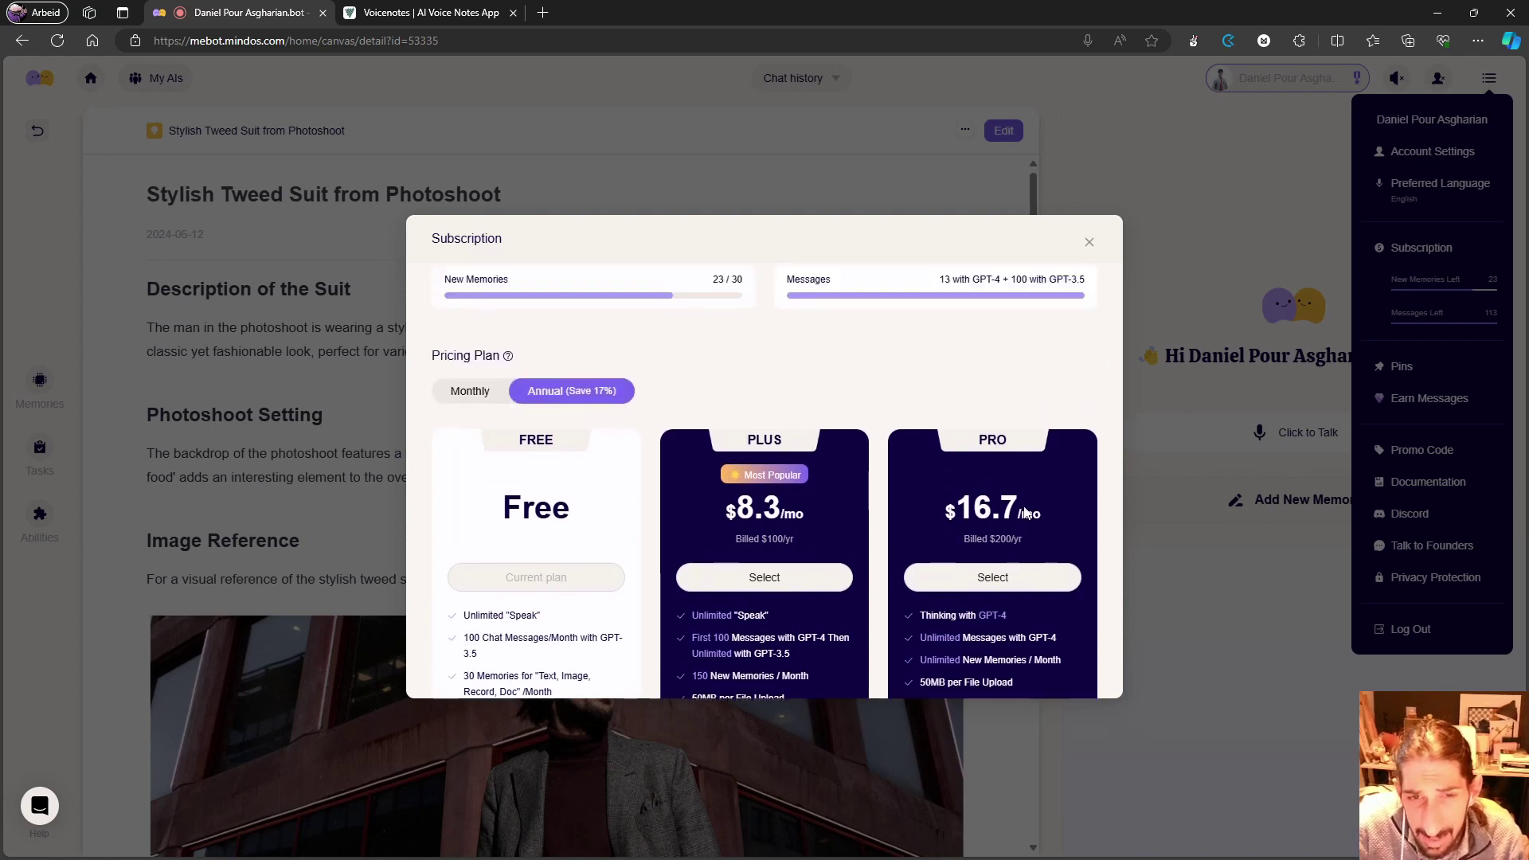
scroll(992, 446, "down", 2)
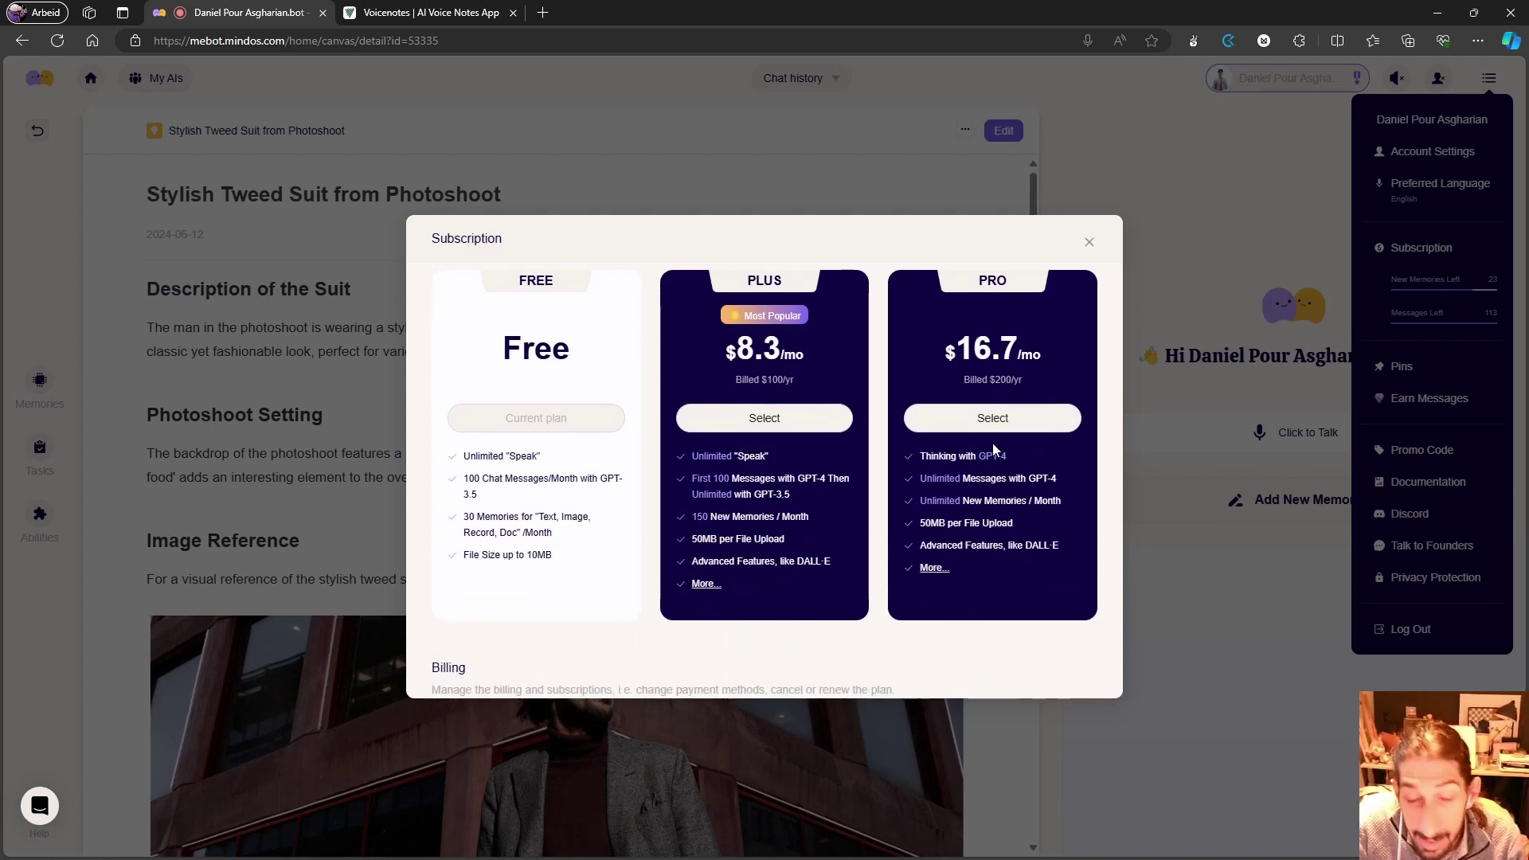
scroll(991, 430, "up", 1)
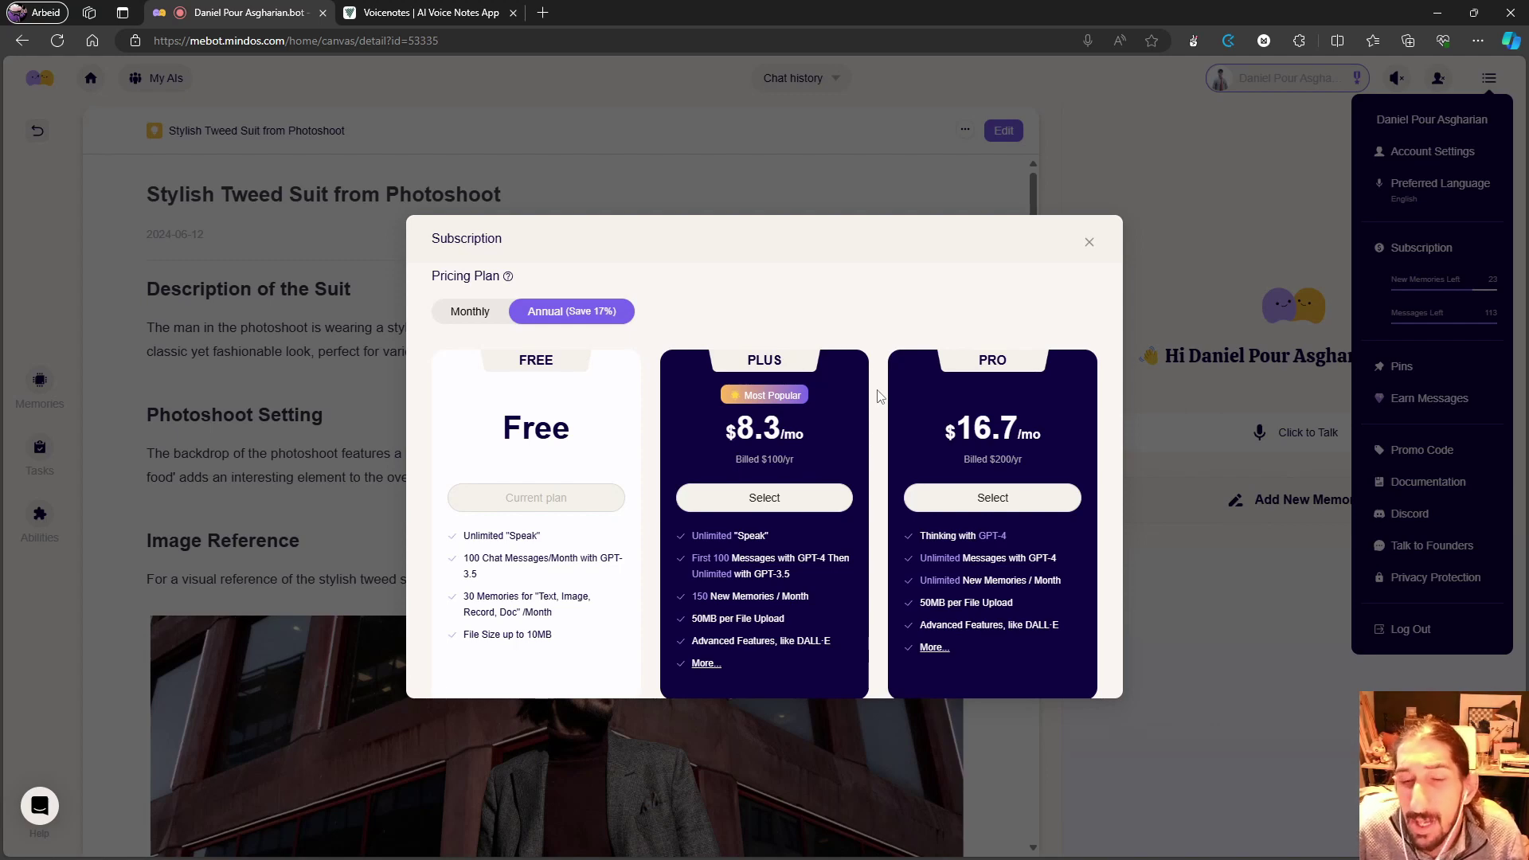
Step: Close the subscription details, return to the home page and dismiss the account menu
left_click(1090, 242)
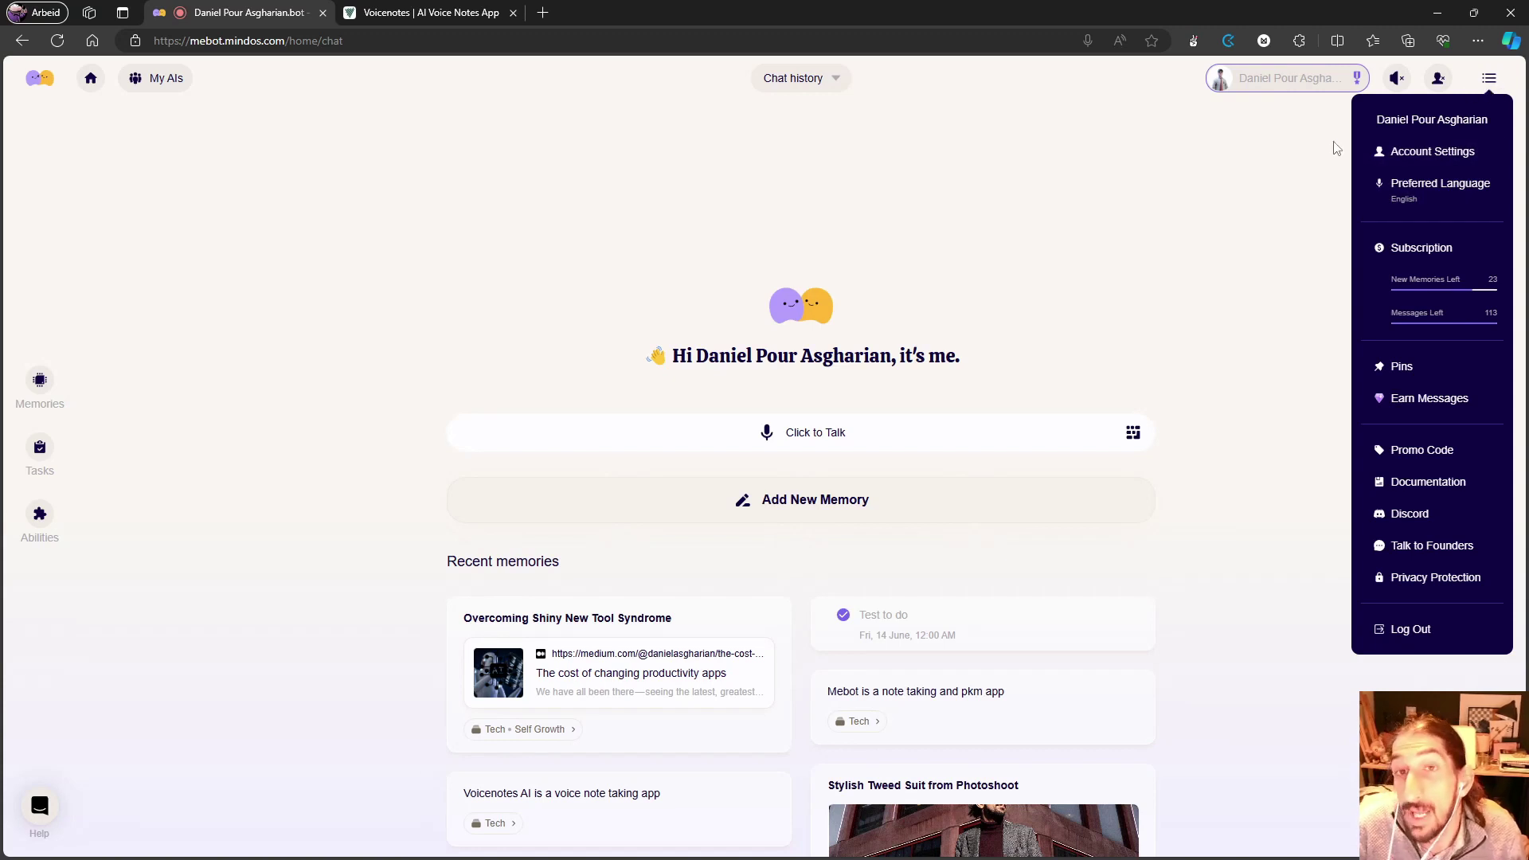
left_click_drag(1338, 148, 1331, 141)
left_click(1254, 156)
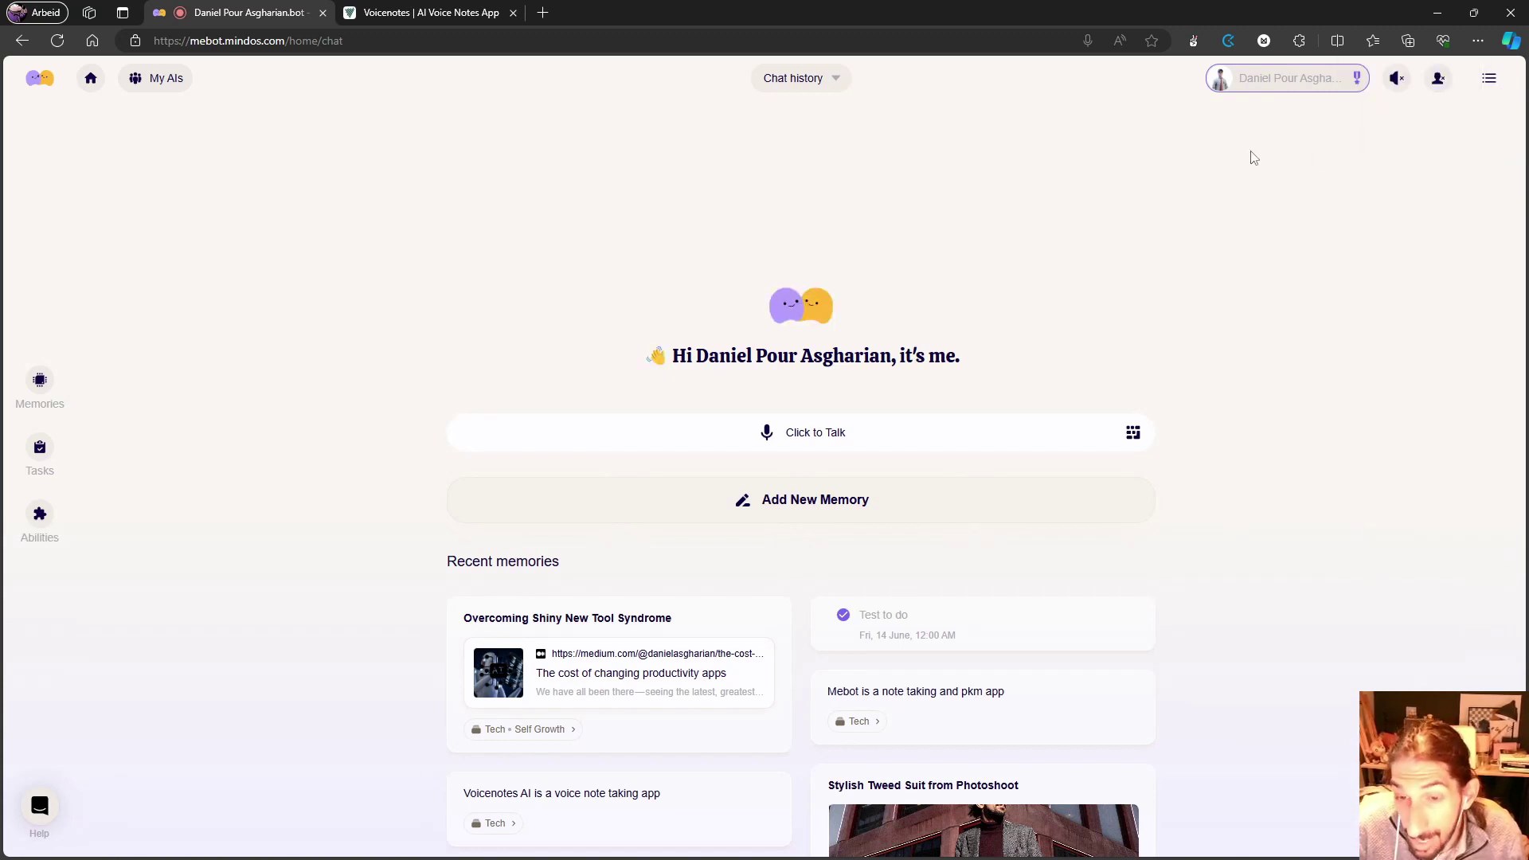